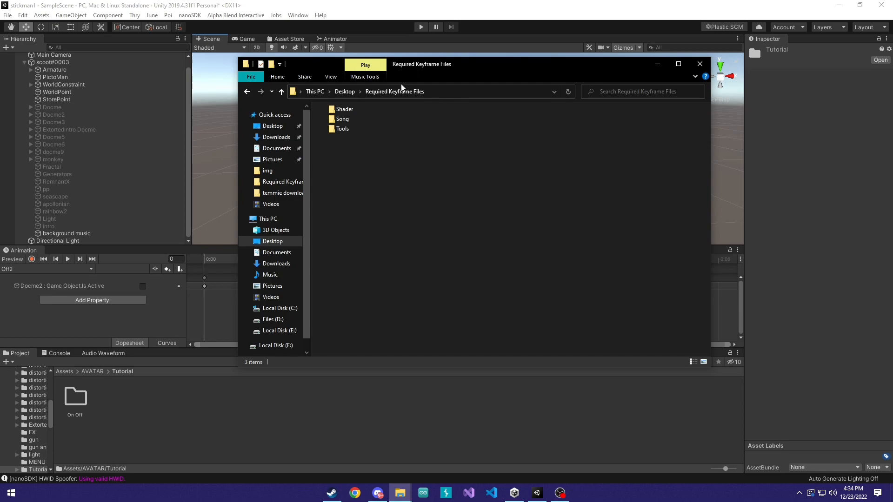
Step: Examine the song file, shader packages and keyframing tool package in the Required Keyframe Files subfolders
double_click(349, 120)
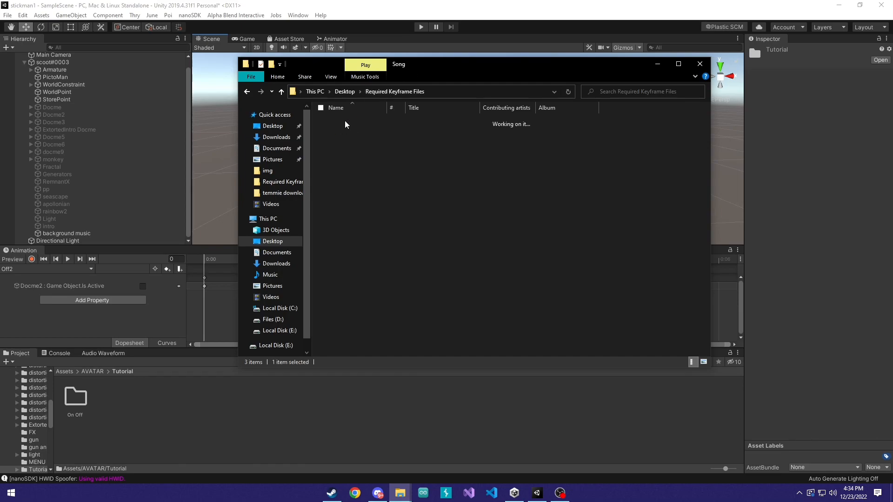
ctrl+scroll(369, 134, up, 1)
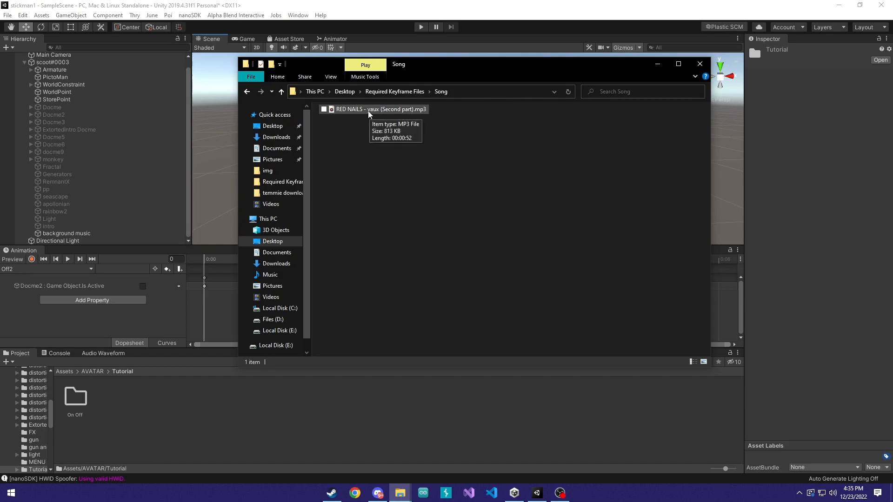
click(389, 93)
double_click(344, 109)
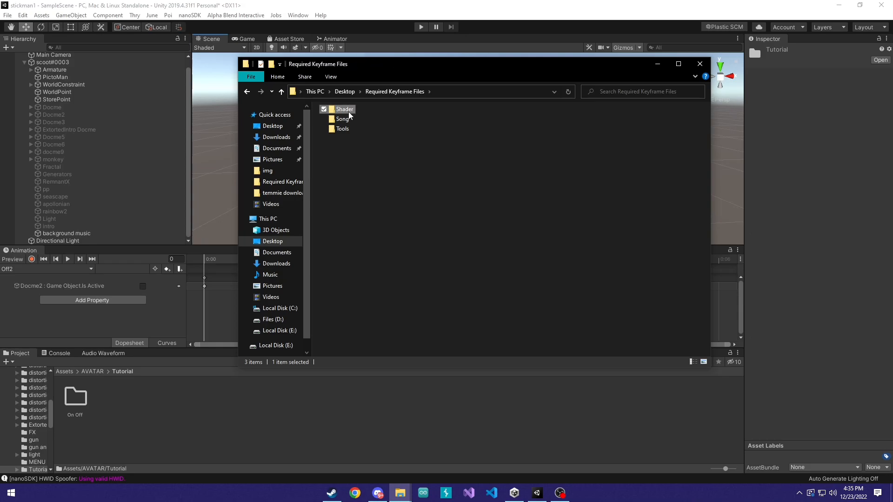
drag(386, 206, 375, 121)
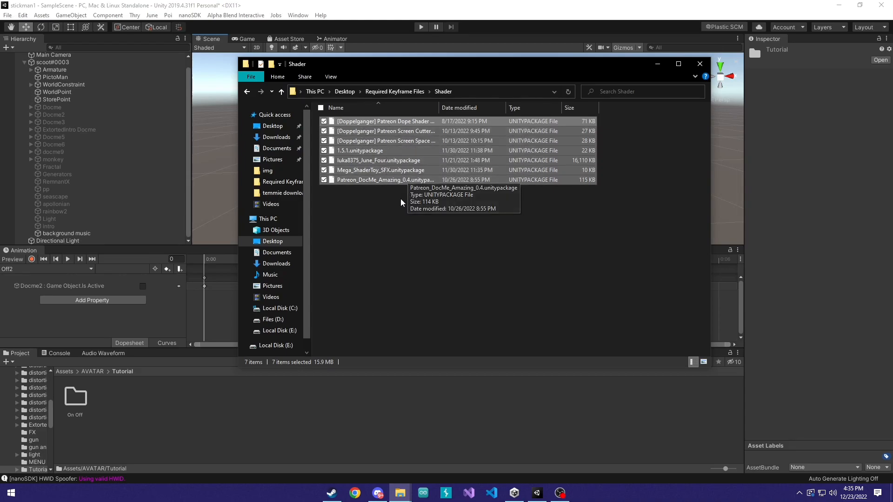
click(358, 180)
click(375, 160)
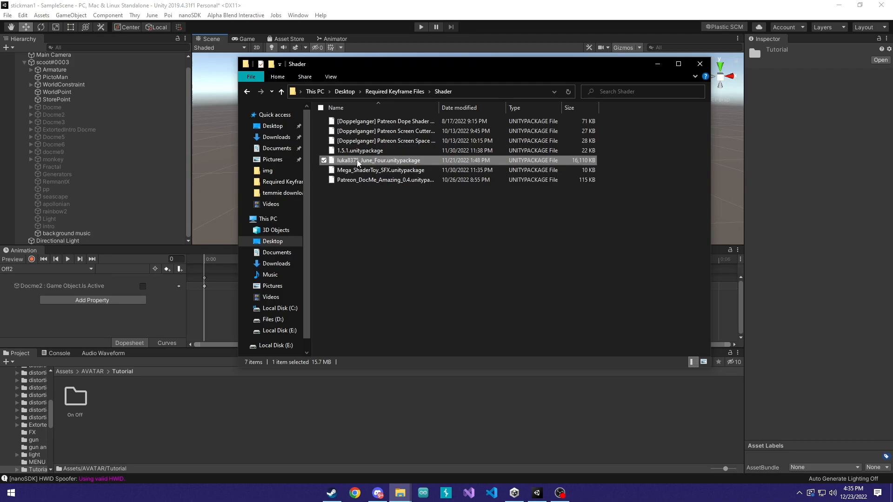
key(BackSpace)
double_click(342, 129)
click(358, 123)
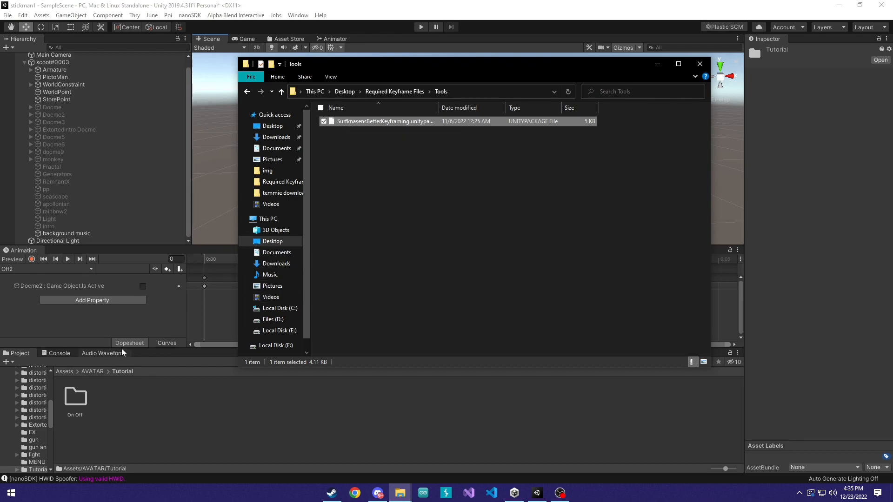
click(373, 139)
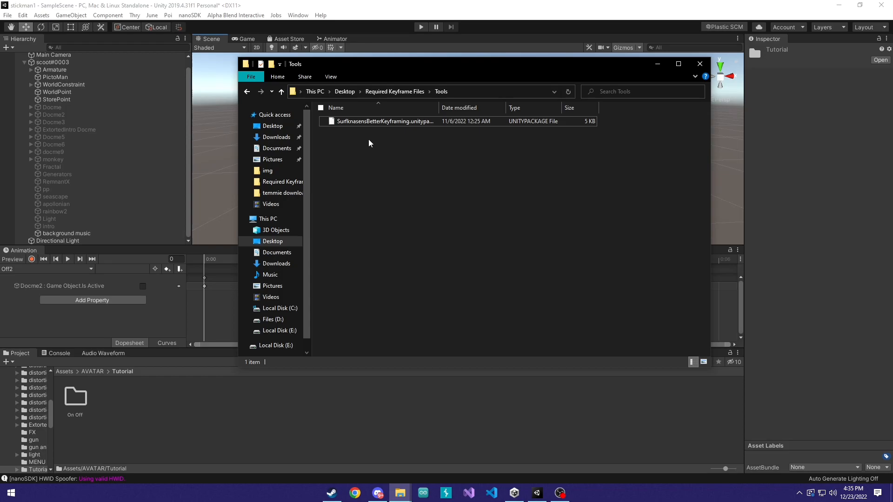
Step: Import all the Unity packages from the Shader folder into the project
key(BackSpace)
double_click(346, 110)
key(ctrl+a)
drag(358, 126, 167, 422)
drag(517, 473, 601, 500)
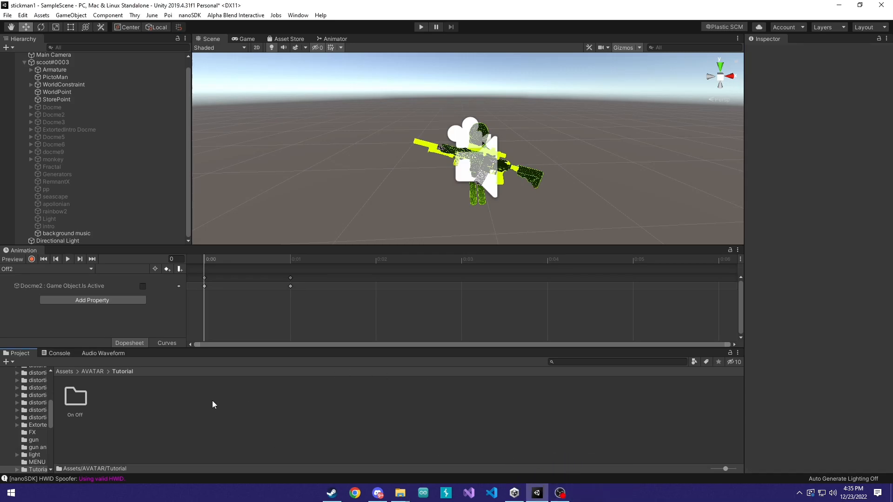
Step: Add a particle system as a child of the scoot#0003 avatar
right_click(156, 412)
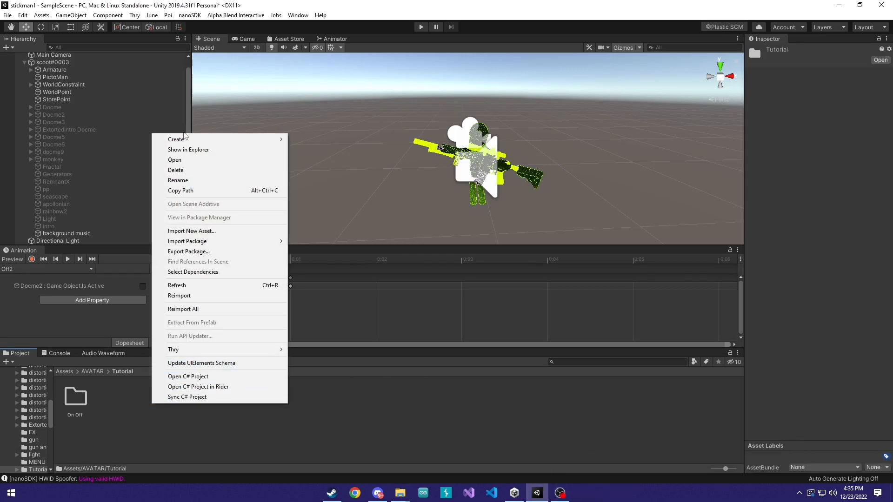
click(94, 168)
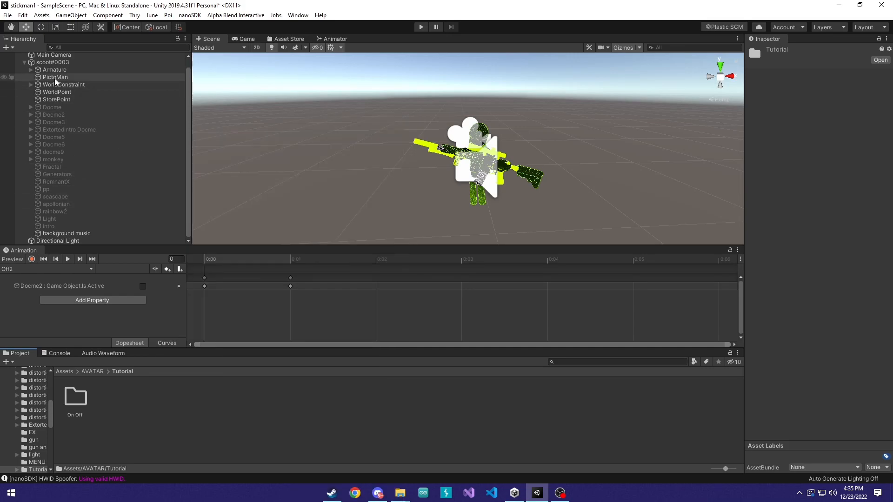
right_click(58, 65)
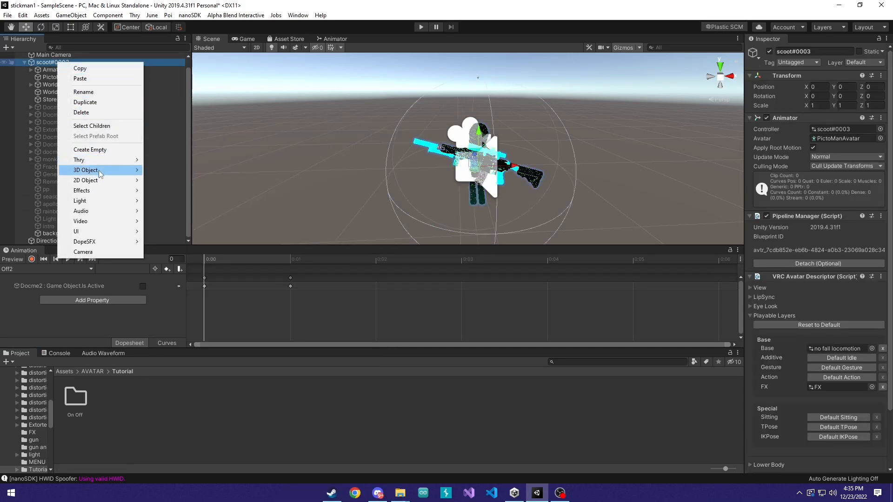
mouse_move(95, 196)
click(152, 195)
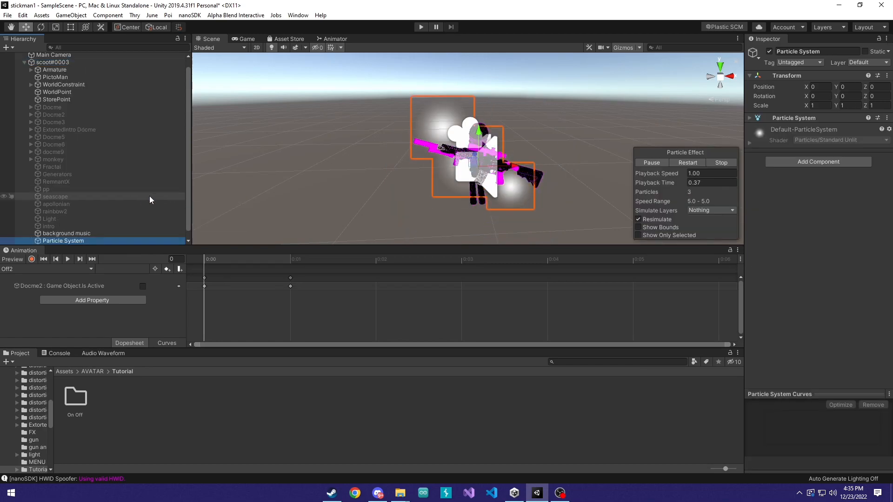
right_click(48, 63)
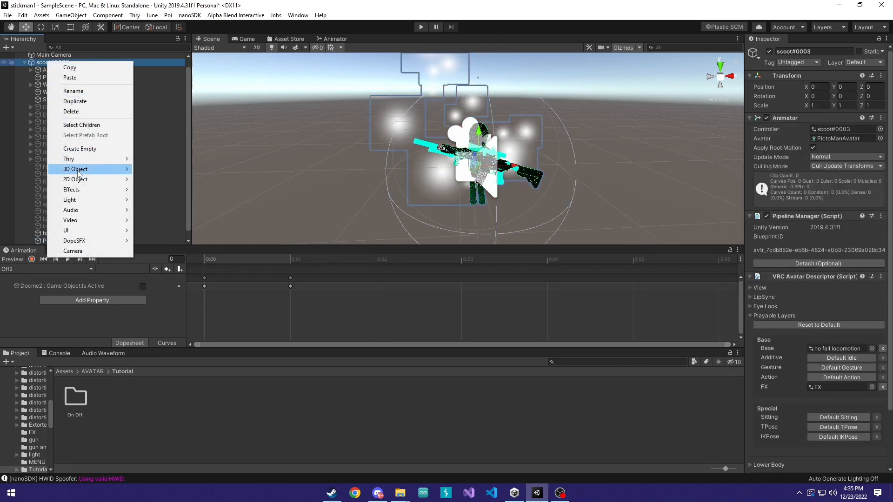
mouse_move(98, 170)
click(144, 155)
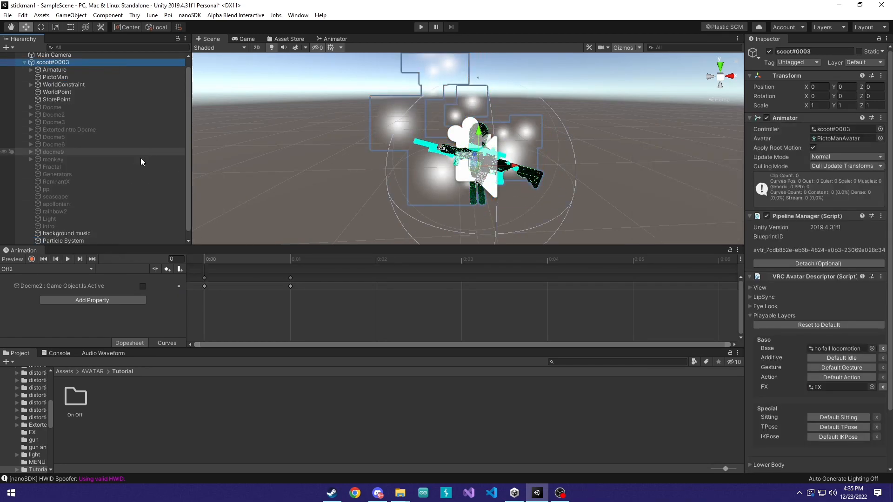
Step: Rename the new particle system under scoot#0003 as "keyframe 10"
click(75, 241)
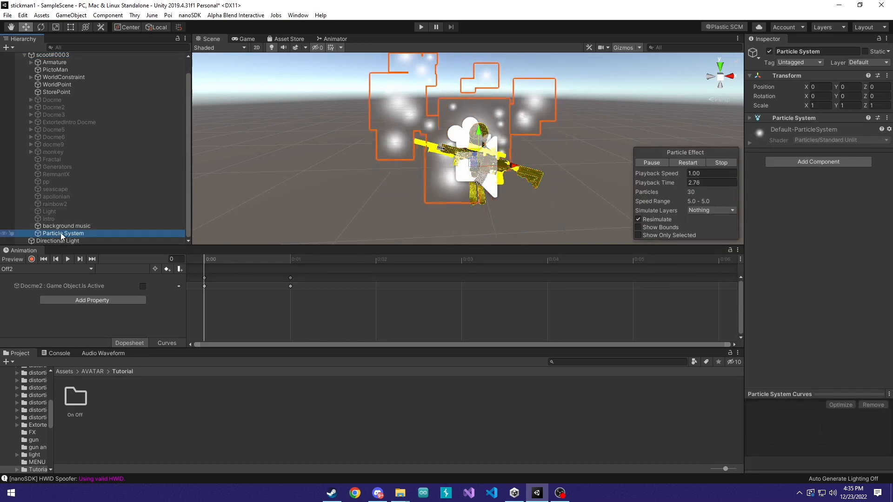
click(798, 51)
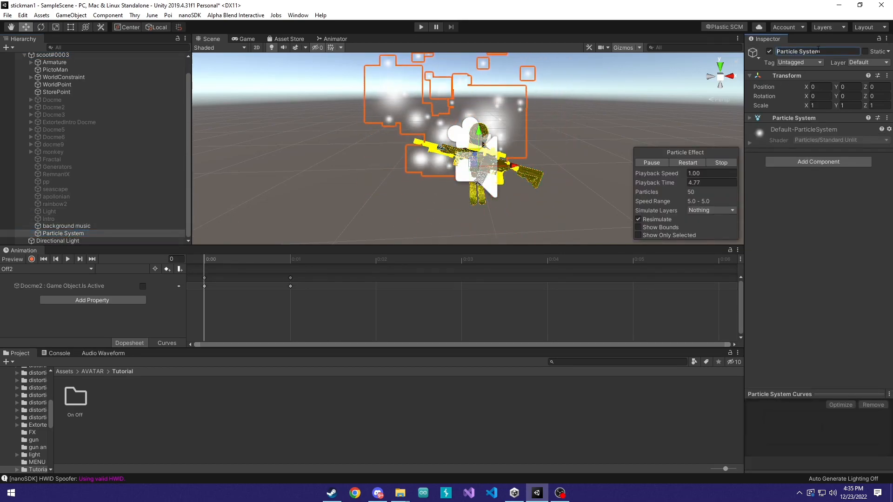
text(keyframe)
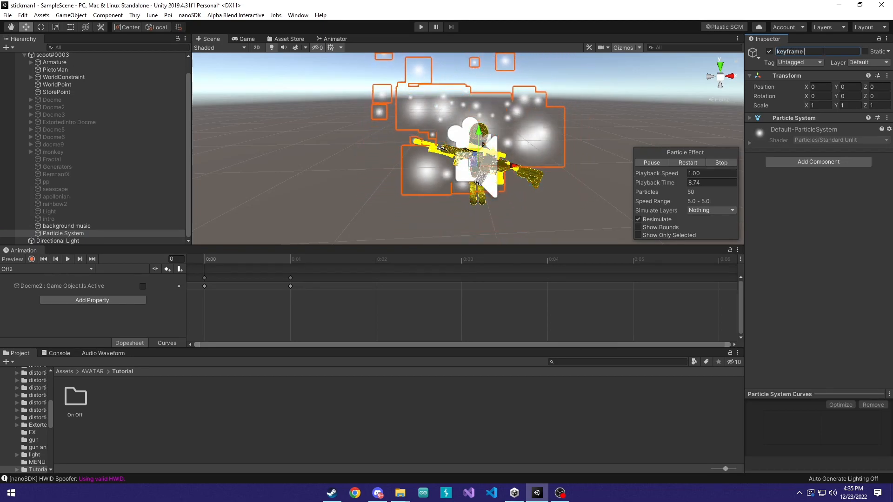
text( 10)
key(Return)
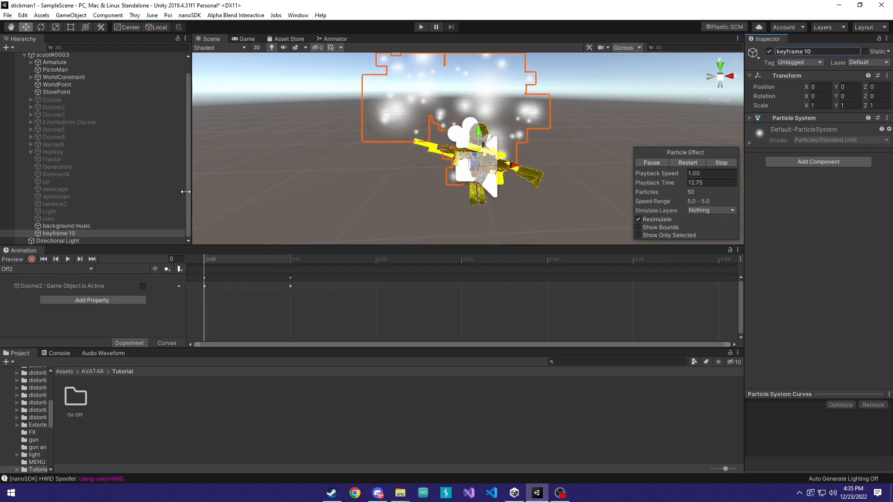
Step: Add an Audio Source as a child of the keyframe 10 object
right_click(73, 234)
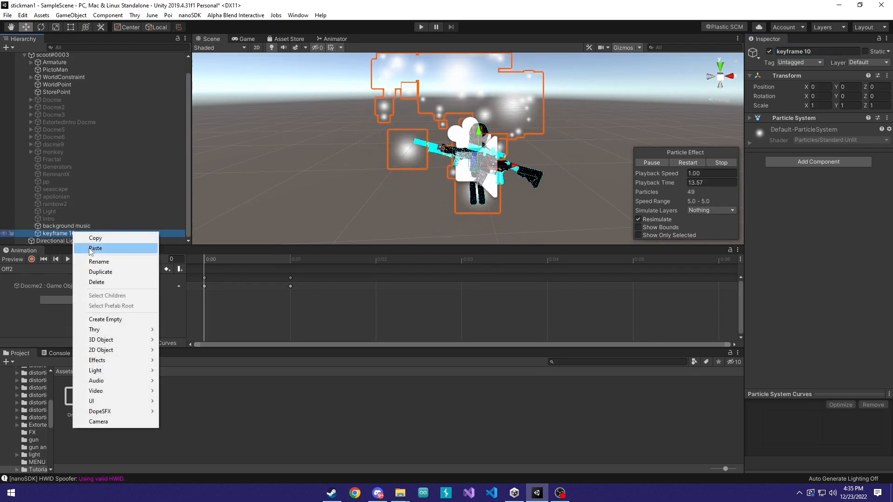
mouse_move(129, 382)
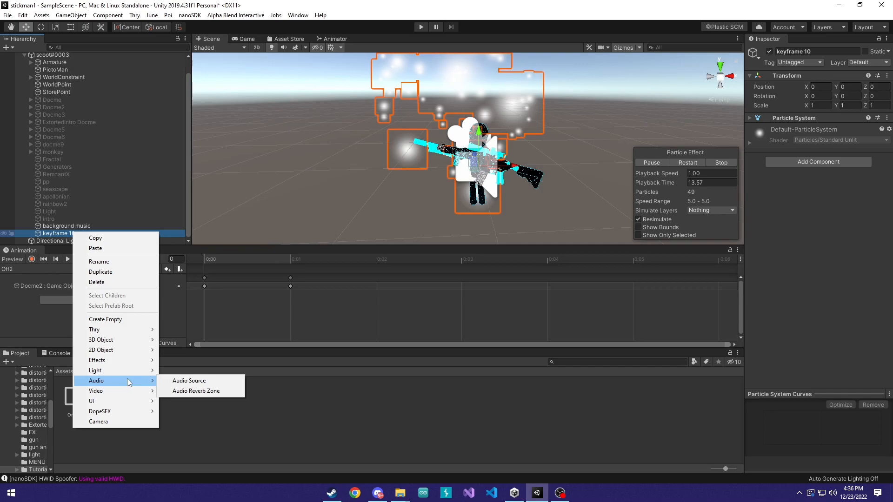
click(171, 381)
Step: Import "RED NAILS - yaux (Second part).mp3" from the Song folder into the project's Assets/AVATAR/Tutorial folder
mouse_move(400, 492)
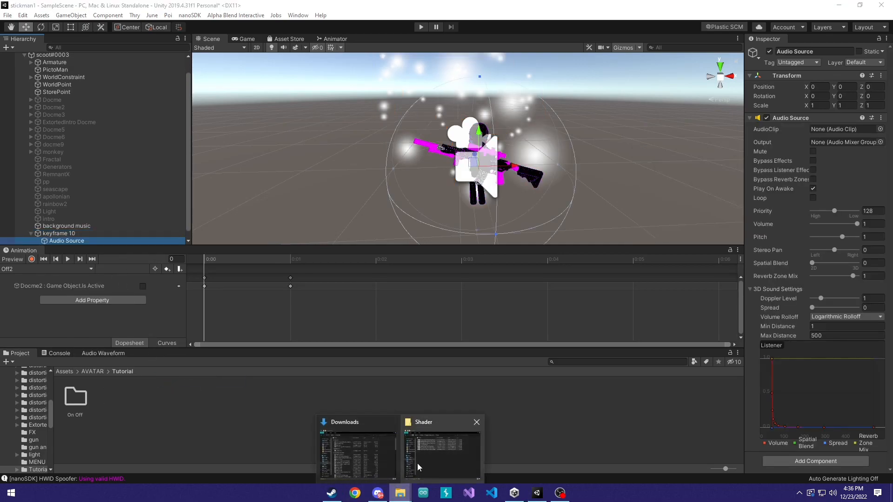
click(428, 445)
click(395, 91)
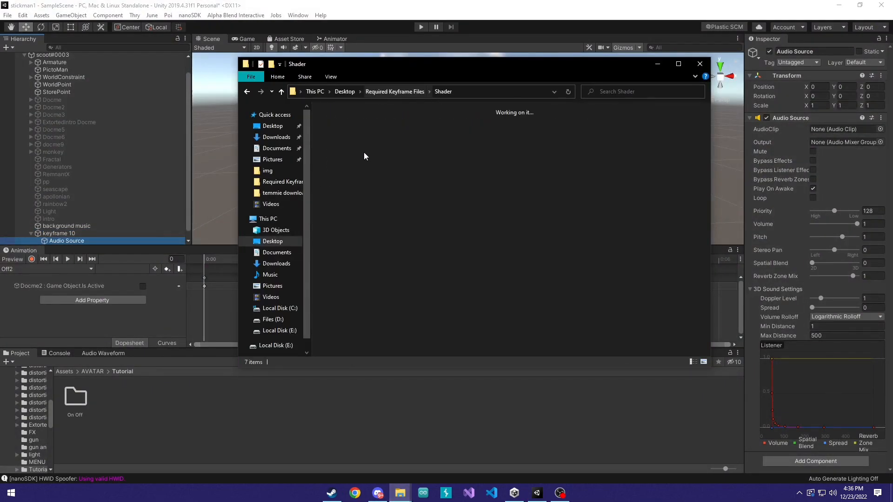
click(344, 120)
double_click(347, 123)
drag(372, 110, 209, 423)
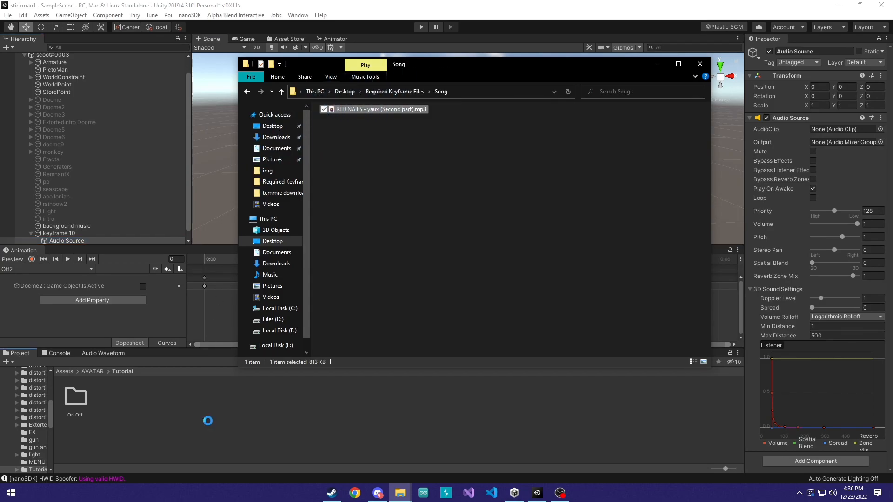
click(188, 425)
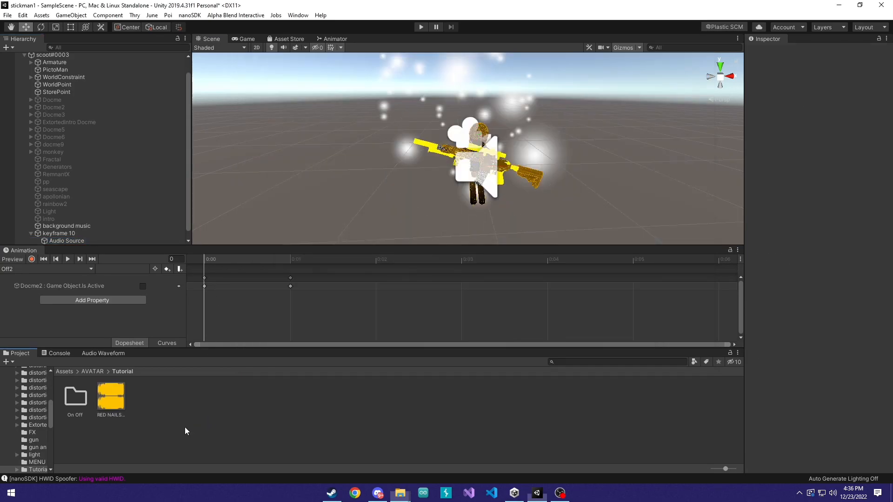
Step: Dock the Audio Waveform panel directly above the Animation timeline and load the RED NAILS clip into it
click(102, 353)
drag(99, 353, 253, 272)
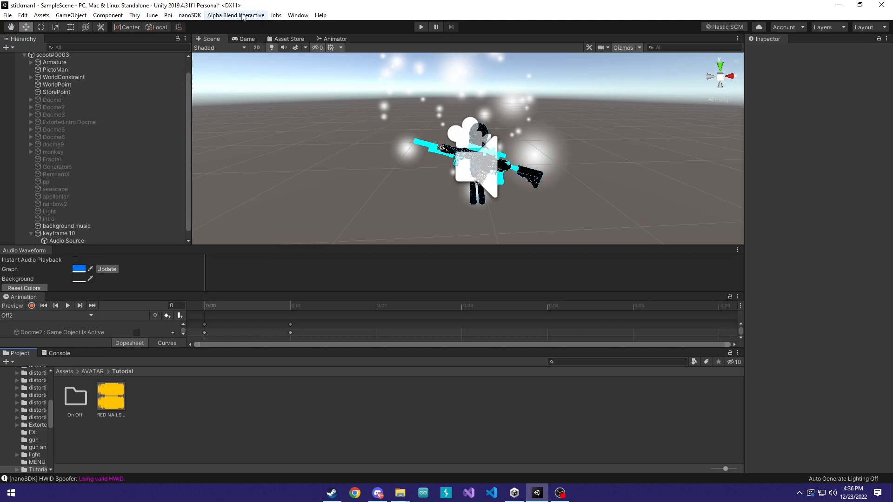
click(294, 17)
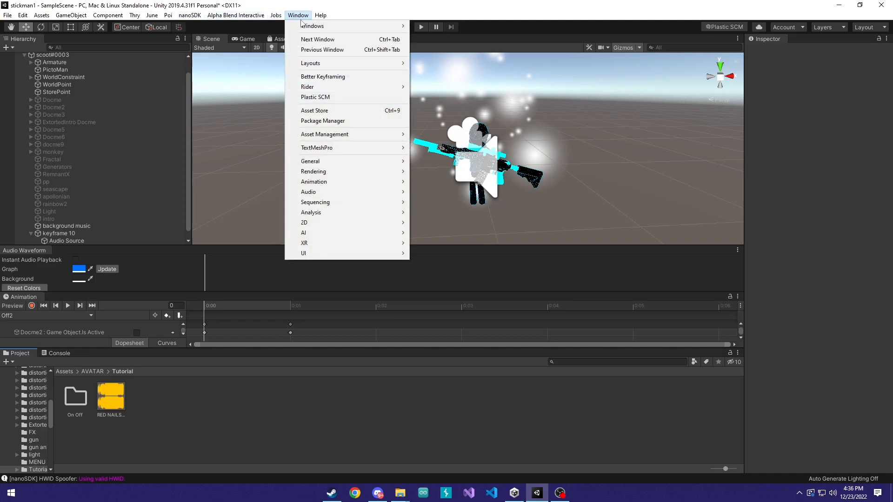
click(315, 78)
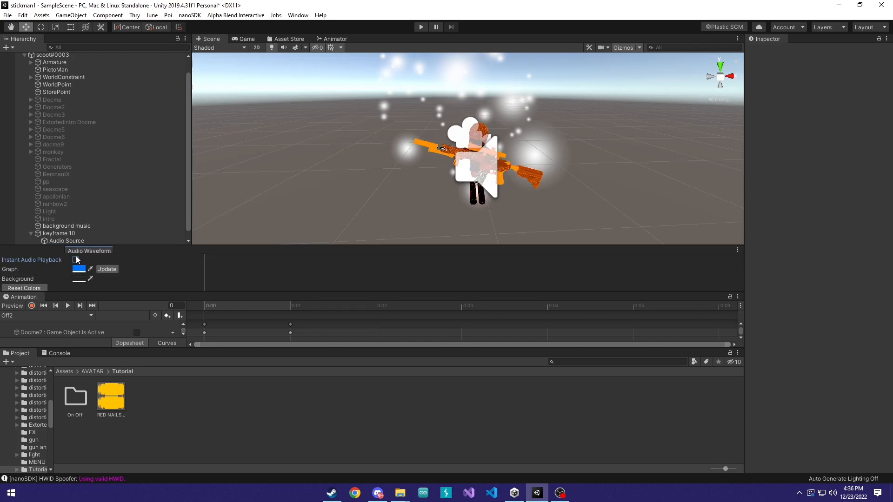
drag(101, 392, 290, 277)
drag(31, 251, 93, 250)
Step: Create an animation clip named "keyframe 10" in the Tutorial folder and apply it to the keyframe 10 object
right_click(191, 412)
mouse_move(255, 145)
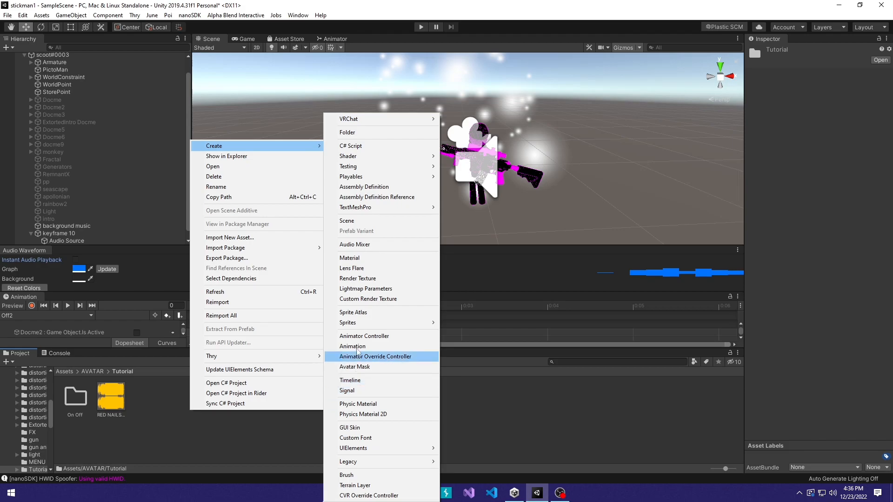
click(366, 347)
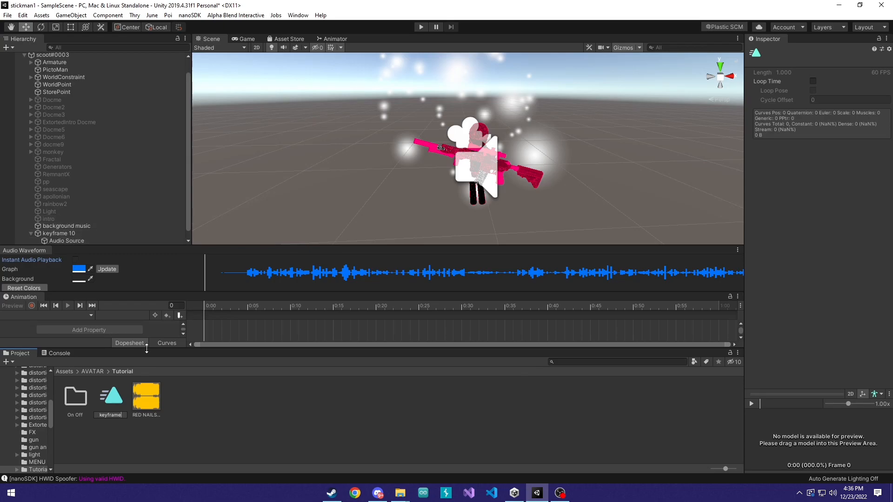
key(Return)
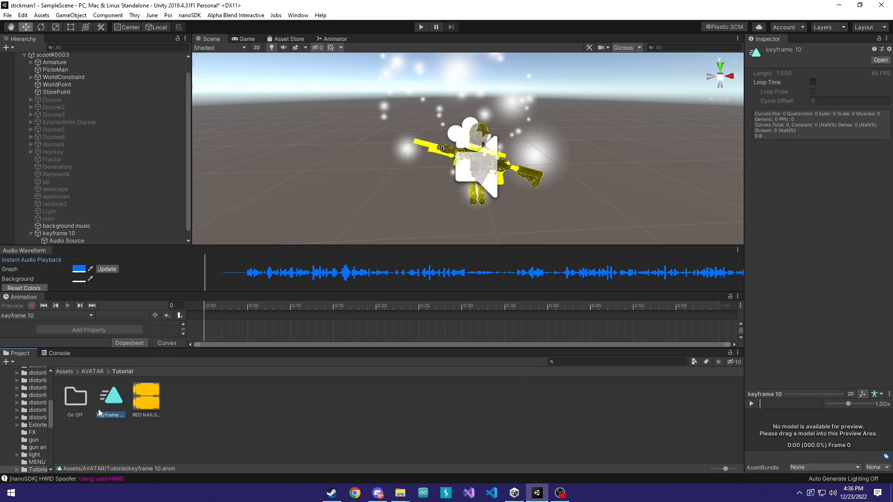
drag(113, 403, 62, 229)
click(62, 229)
right_click(62, 229)
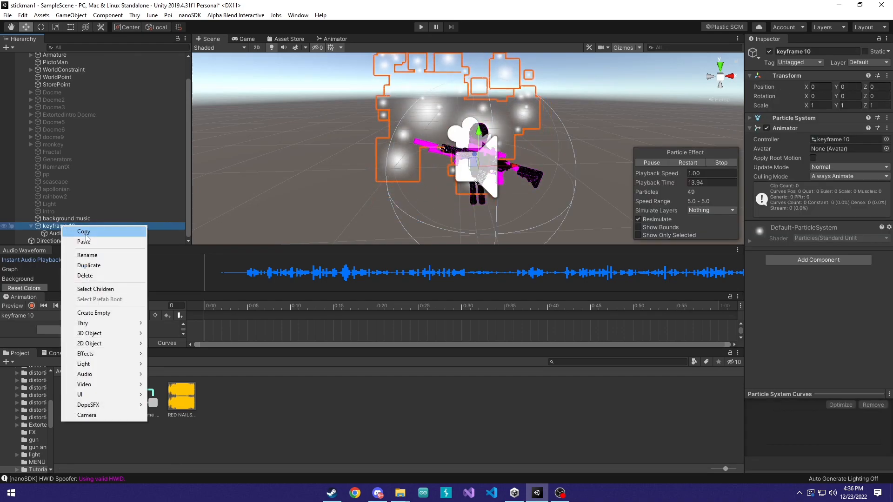
mouse_move(110, 338)
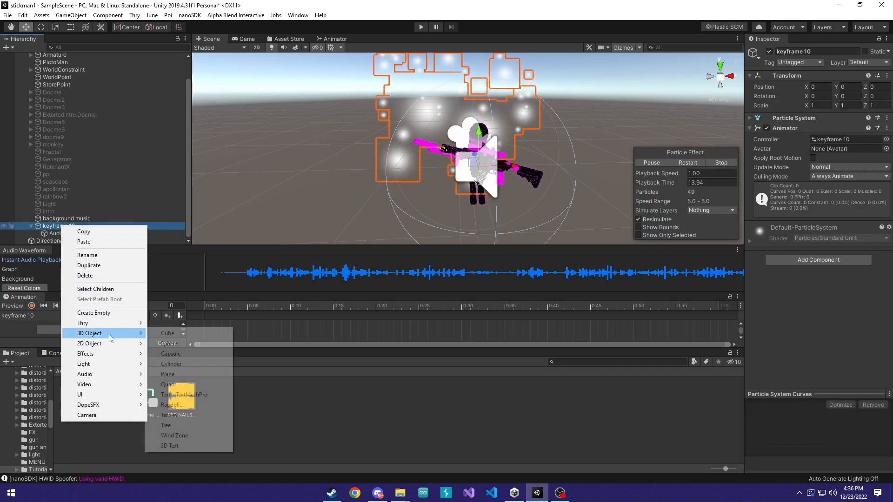
click(51, 228)
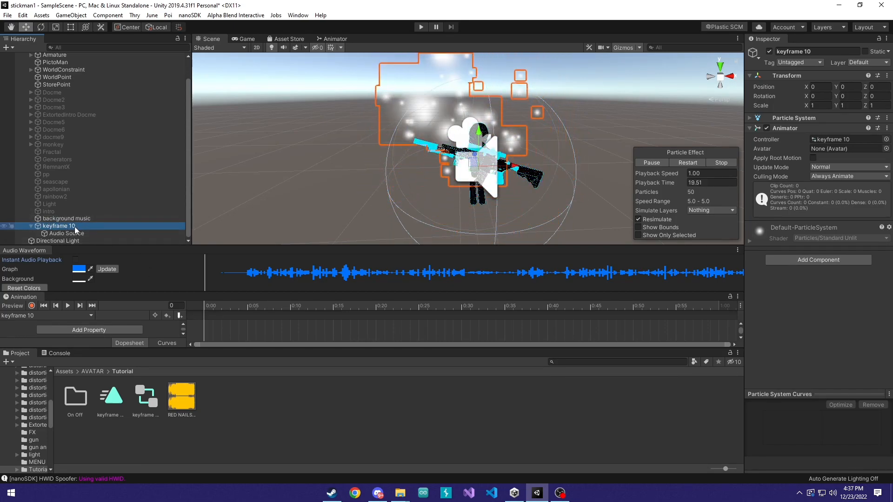
Step: Switch to File Explorer and look over the shader packages in the Shader folder of Required Keyframe Files
mouse_move(400, 493)
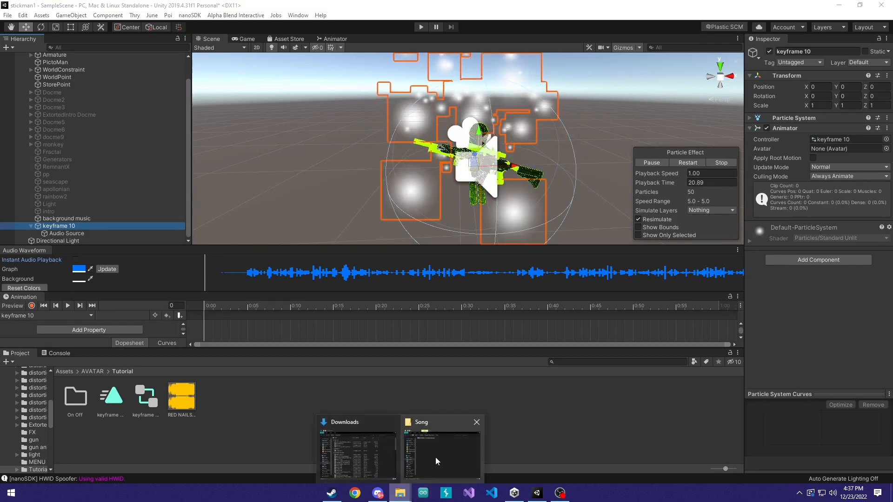
click(435, 457)
key(BackSpace)
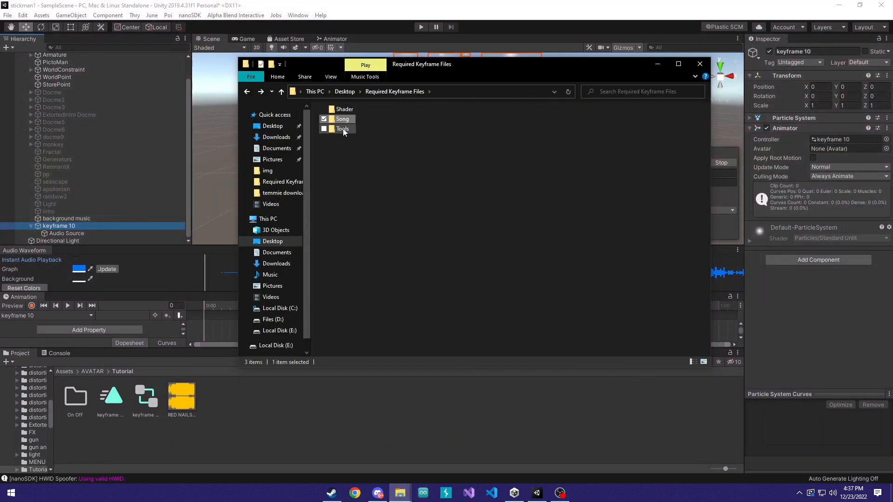
double_click(343, 110)
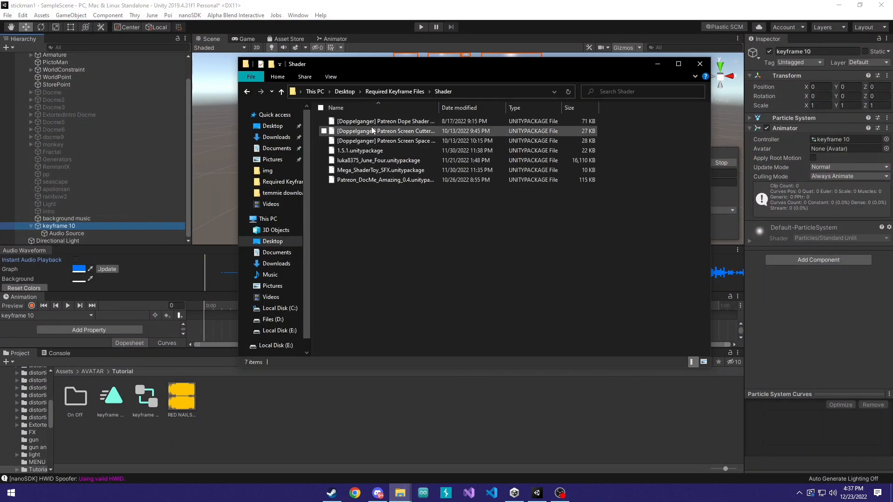
click(403, 121)
ctrl+click(385, 160)
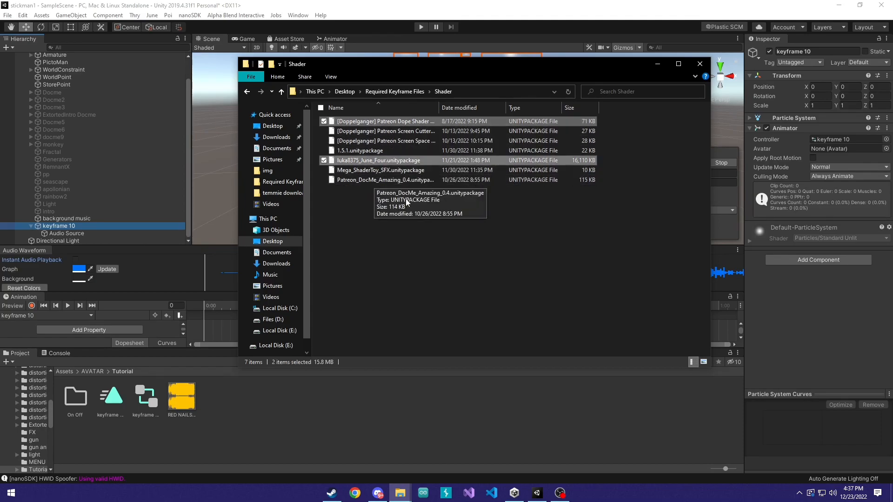
ctrl+click(375, 181)
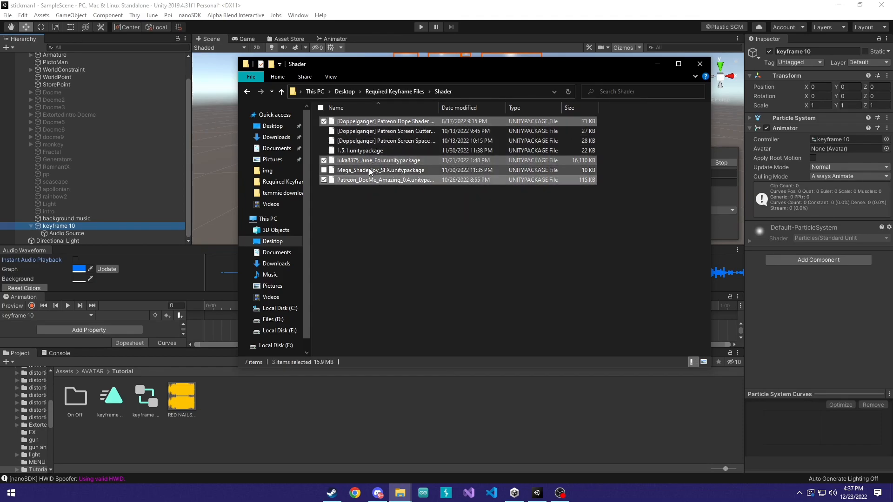
ctrl+click(357, 154)
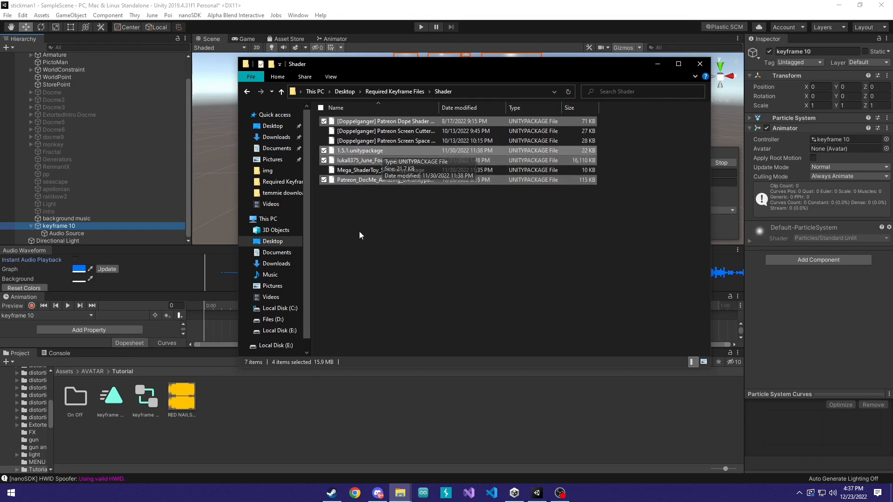
click(391, 248)
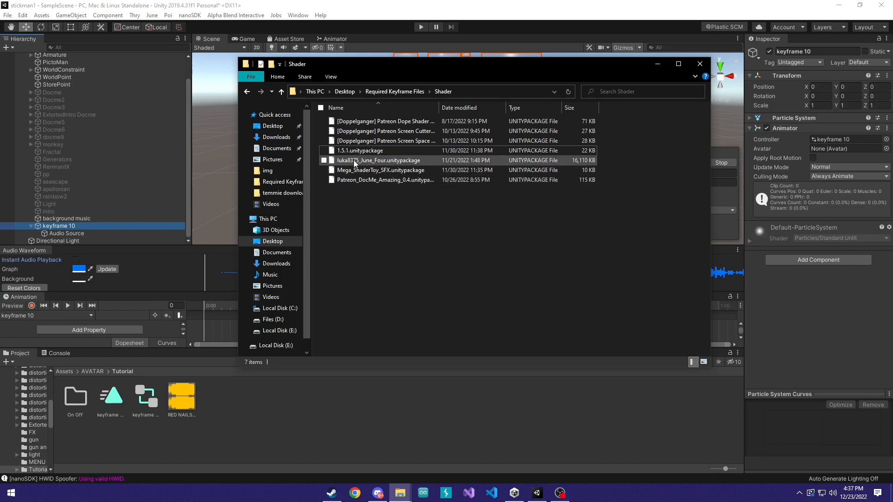
Step: Return to Unity and create a material named DocMe in the Assets/AVATAR/Tutorial folder
click(260, 428)
click(85, 226)
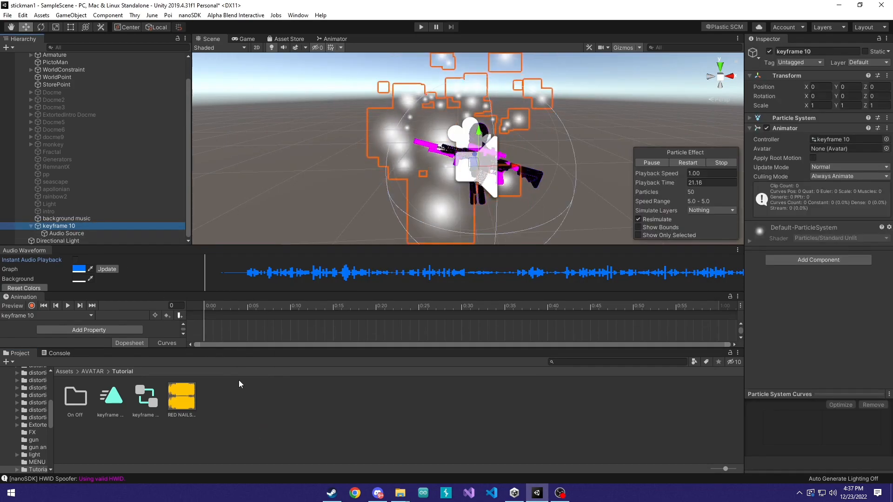
right_click(245, 401)
mouse_move(304, 138)
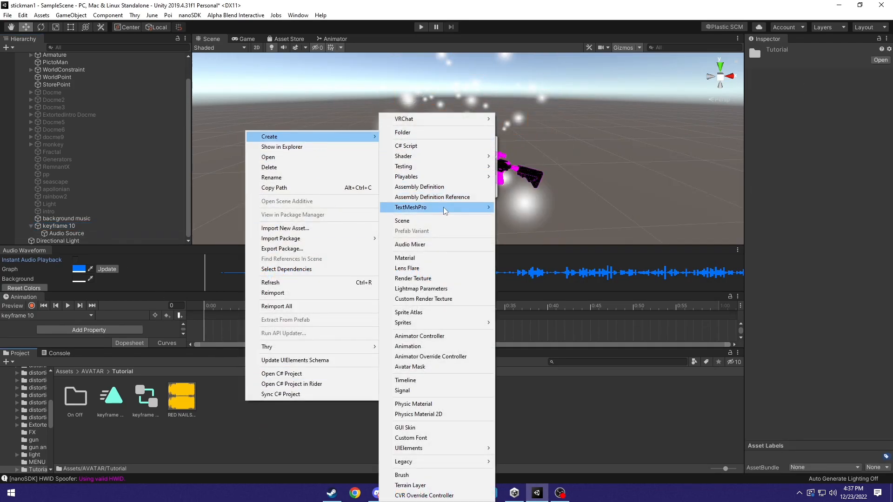
click(434, 258)
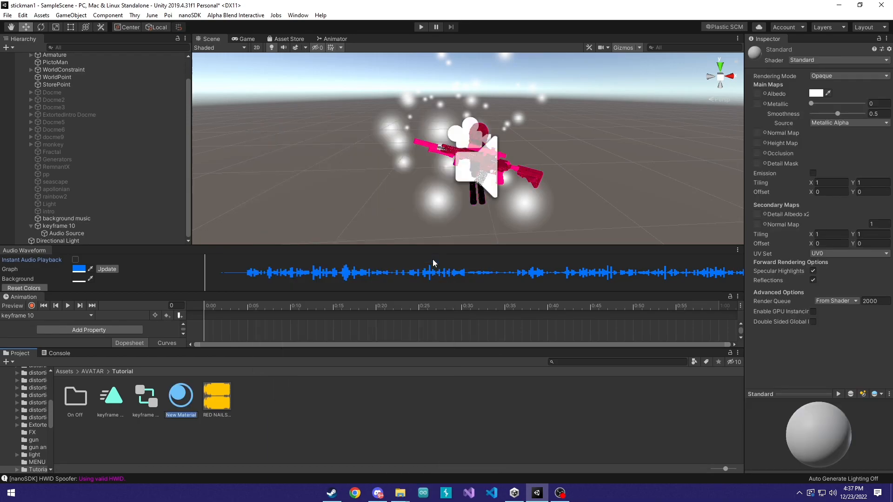
text(DocMe)
key(Return)
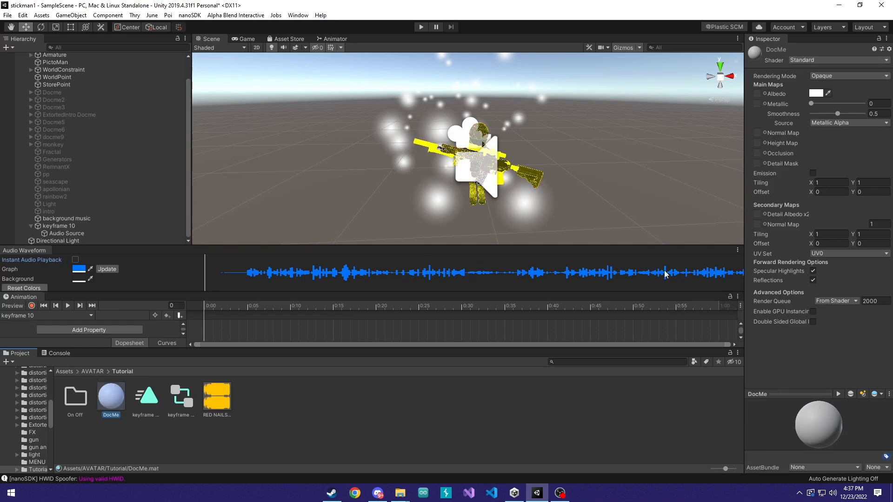
Step: Try to import Patreon_DocMe_Amazing_0.4.unitypackage from the File Explorer Shader folder into the Unity project
mouse_move(400, 493)
click(445, 446)
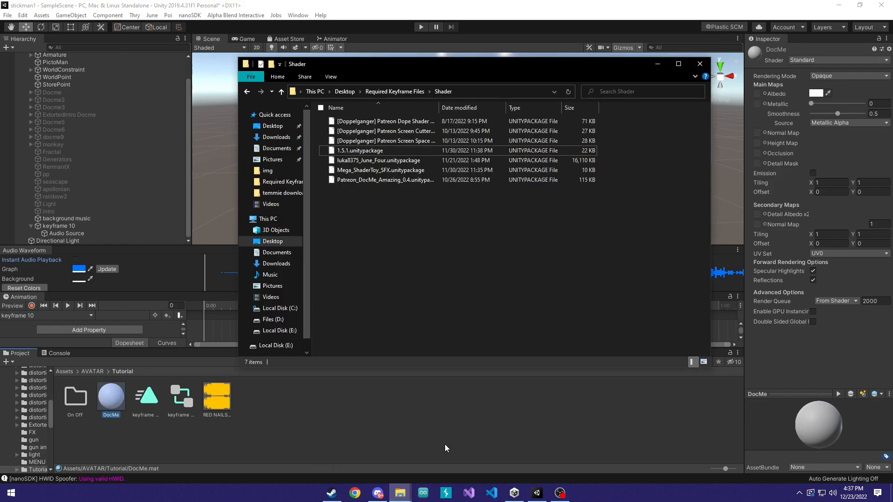
click(384, 160)
drag(397, 181, 372, 403)
click(153, 262)
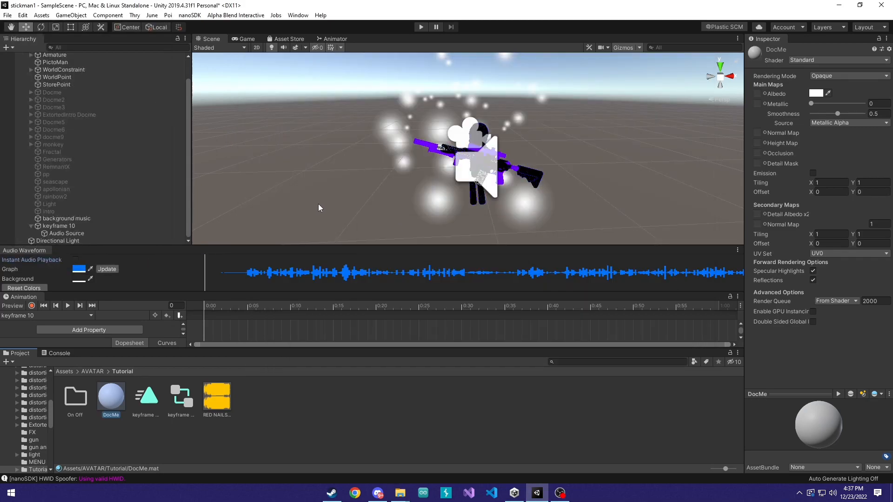
Step: Assign the DocMe/SFX/Amazing 0.4 shader to the DocMe material and widen the Inspector
click(797, 57)
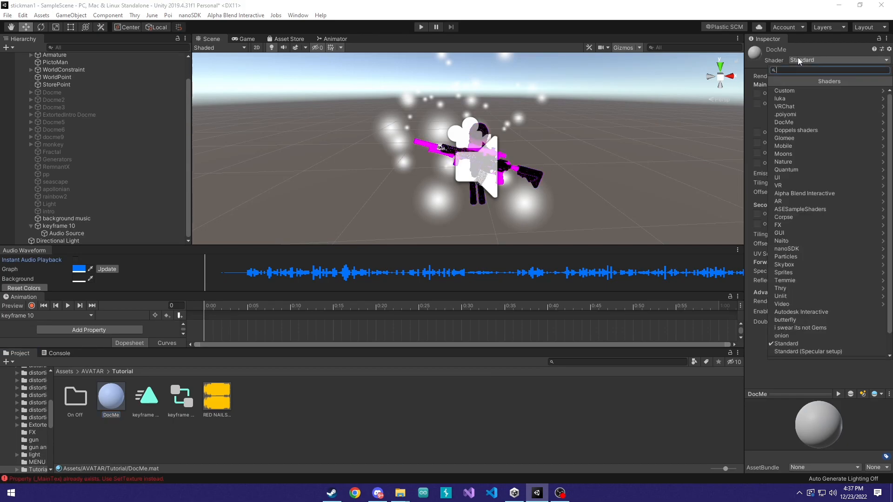
click(806, 123)
click(802, 91)
click(806, 91)
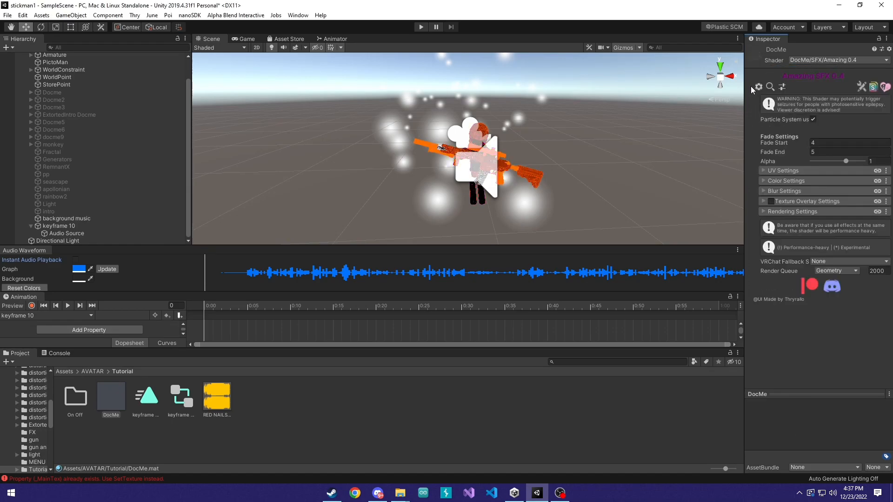
drag(745, 86, 654, 85)
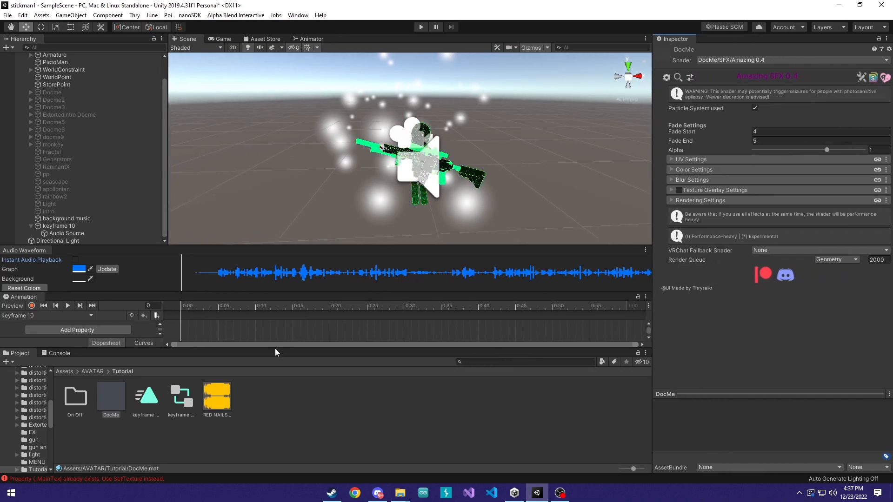
Step: Create a second material named June in the Tutorial folder
right_click(300, 403)
mouse_move(356, 137)
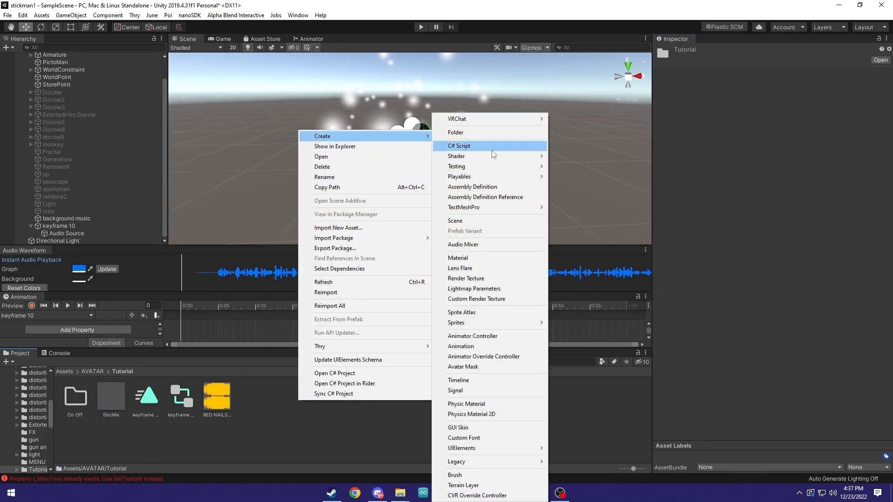
click(502, 257)
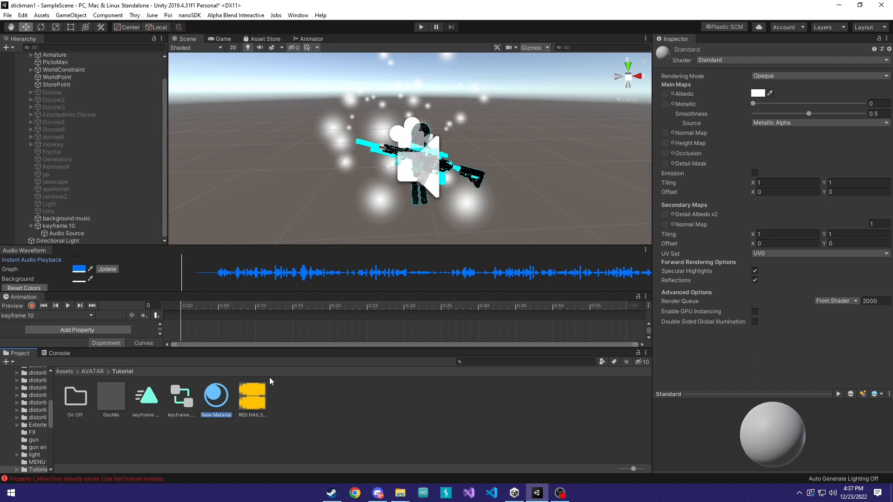
text(June)
key(Return)
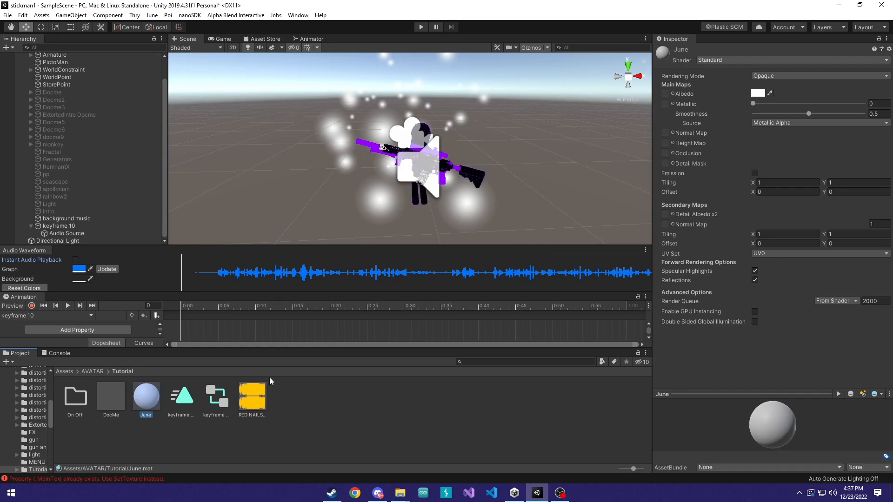
Step: Look for the june shader in the June material's shader list, searching by name and checking the luka group
click(716, 60)
text(june)
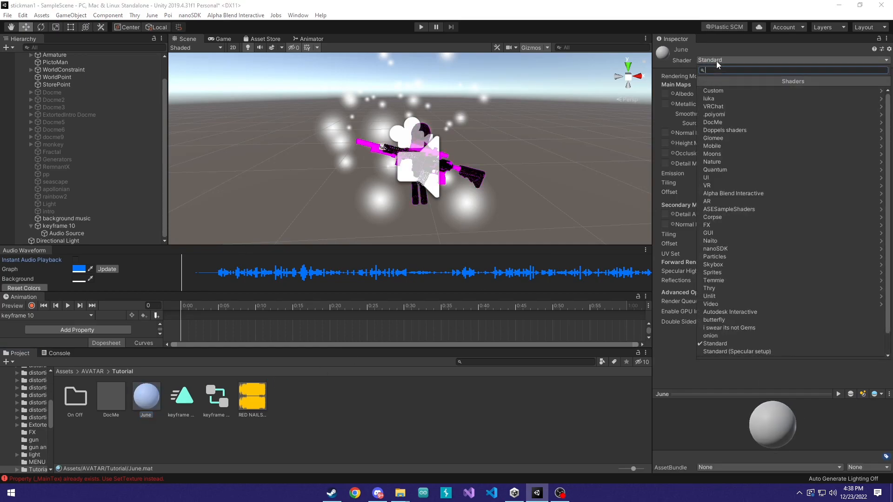
key(BackSpace)
key(BackSpace)
key(BackSpace)
text(luk)
key(BackSpace)
key(BackSpace)
key(BackSpace)
click(708, 99)
click(735, 90)
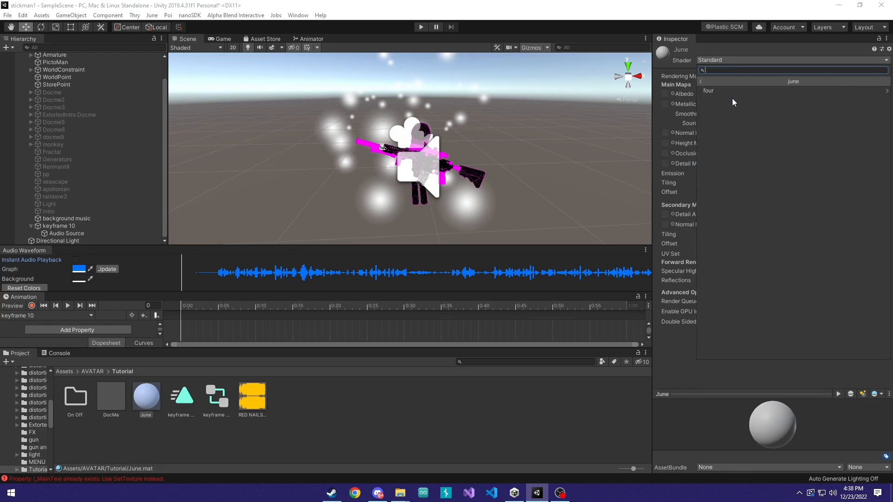
click(710, 80)
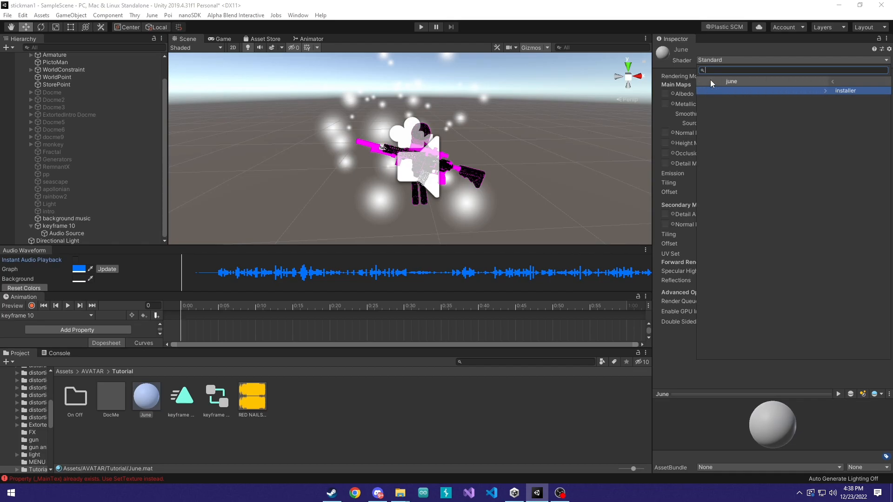
click(716, 80)
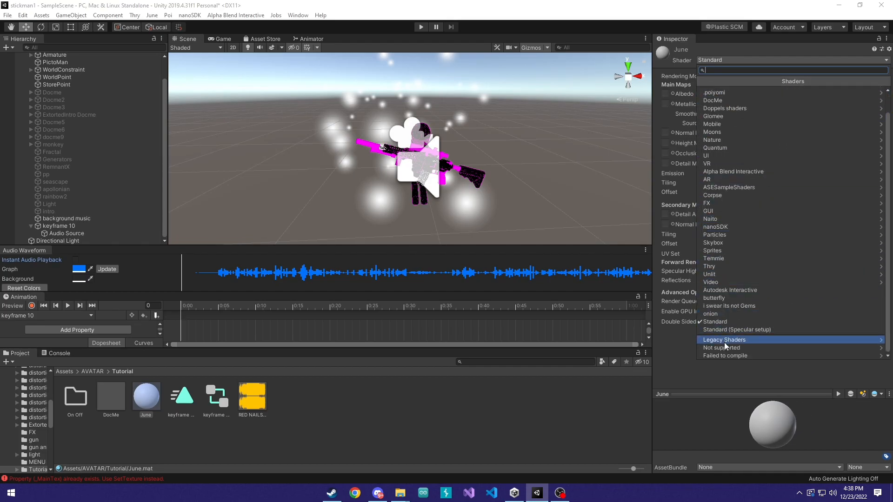
Step: Assign luka's june four "main" shader, found in the Failed to compile group, to the June material
click(724, 356)
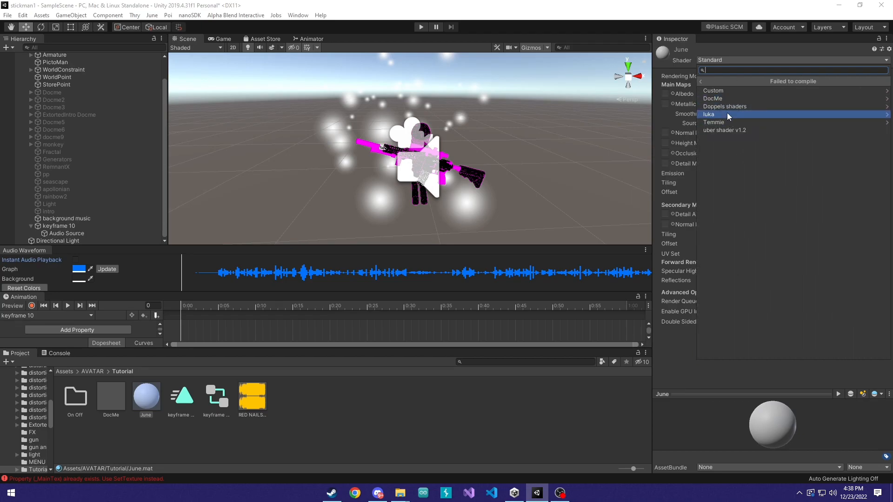
click(726, 113)
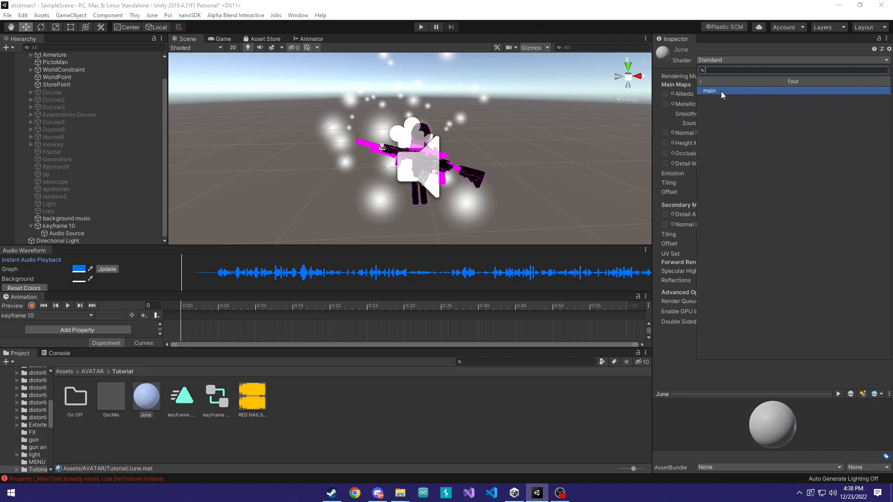
click(720, 93)
click(718, 105)
Step: Examine the june shader's property sections on the June material, from Rendering down to Info
scroll(725, 249, down, 3)
scroll(724, 283, up, 3)
scroll(722, 264, down, 12)
scroll(721, 247, up, 10)
click(686, 138)
click(686, 138)
click(684, 152)
click(684, 151)
scroll(745, 266, down, 12)
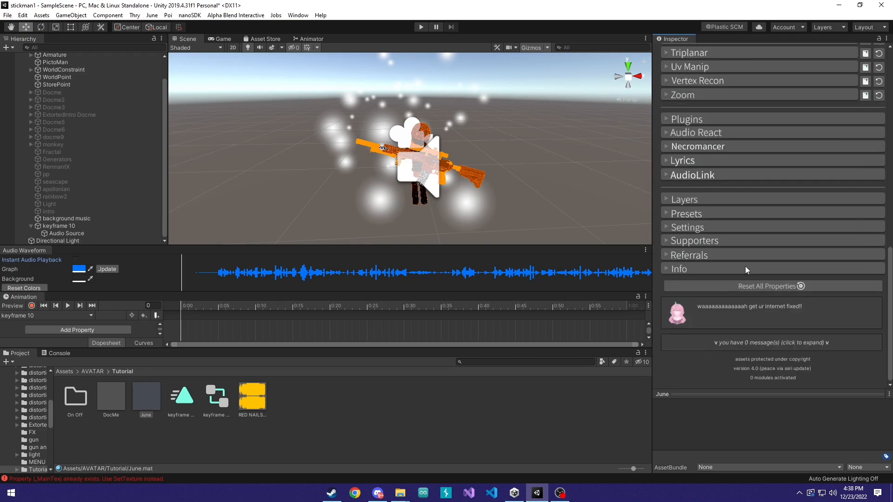
scroll(738, 280, up, 12)
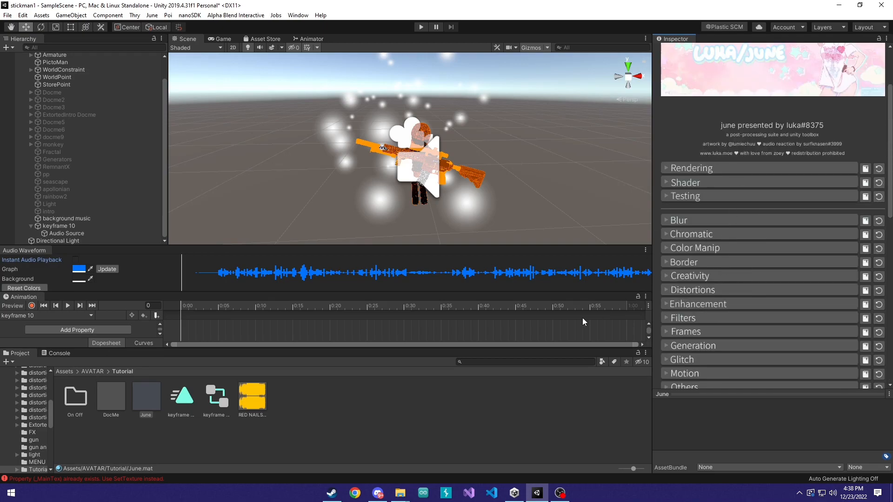
Step: Create a third material named "Dope 3.2.1" in the Tutorial folder
right_click(171, 450)
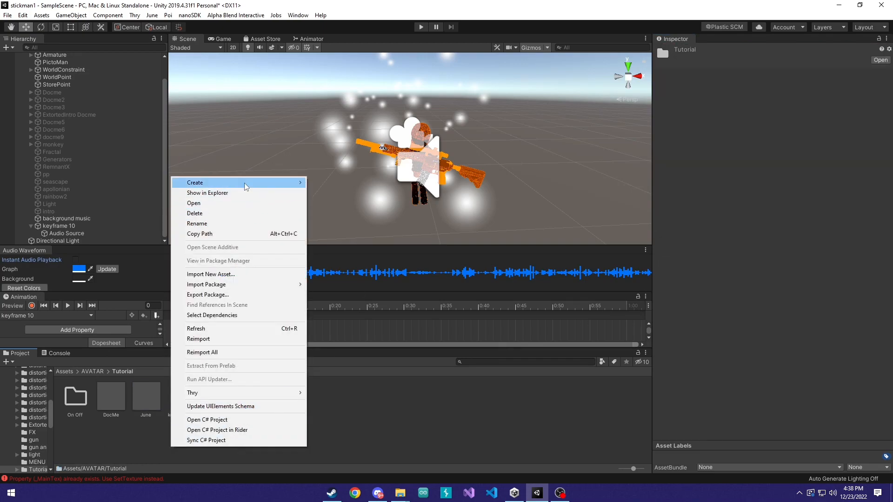
mouse_move(245, 183)
click(347, 258)
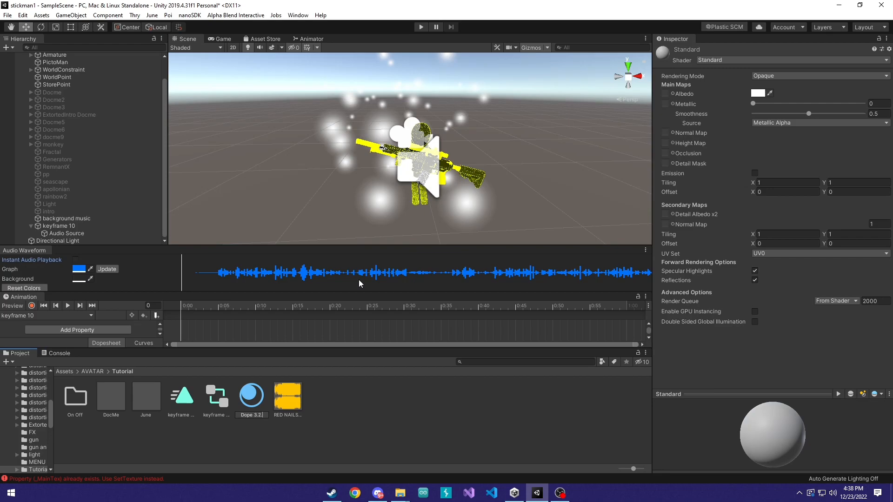
text(Dope 3.2.1)
key(Return)
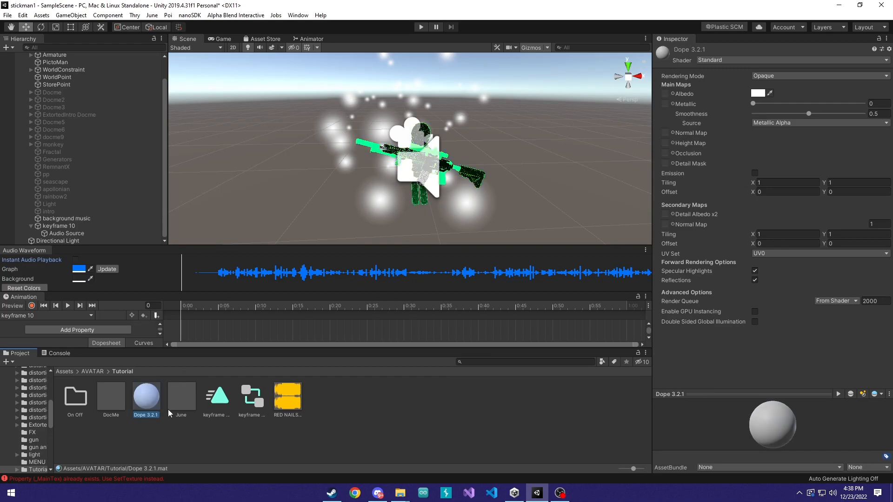
Step: Assign Dope Shader 2.3.1 to the Dope 3.2.1 material and rename the material "Dope 2.3.1"
click(708, 60)
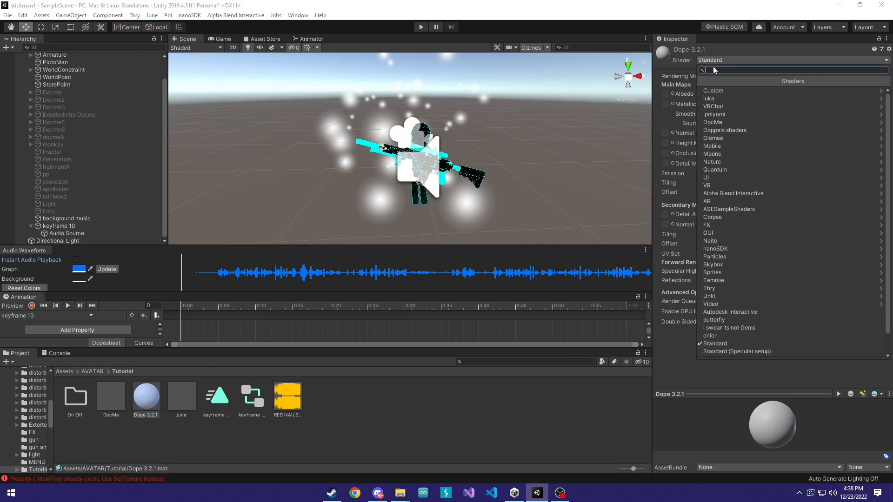
text(dope)
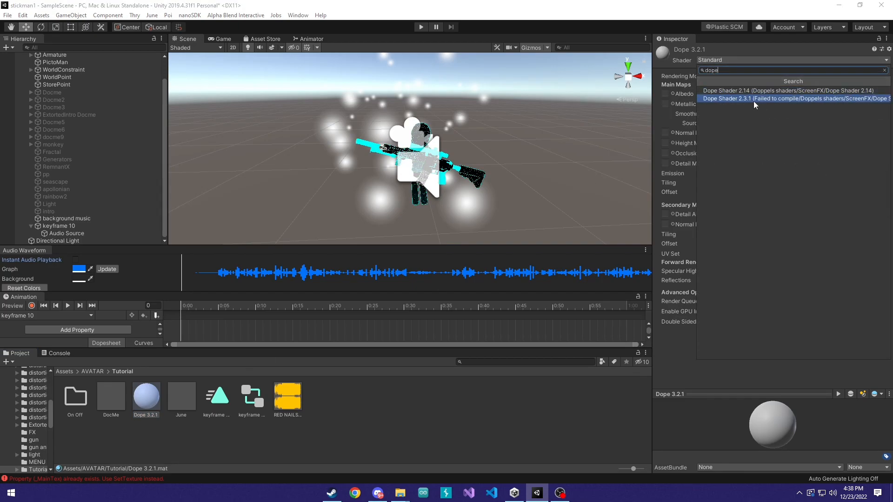
click(753, 99)
right_click(148, 403)
click(195, 176)
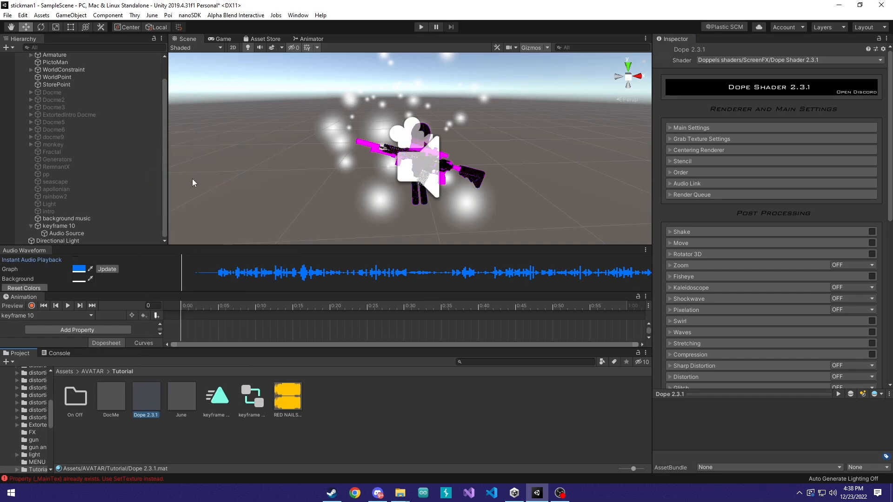
Step: Create a new material named "Temmie" in the Tutorial folder
right_click(361, 417)
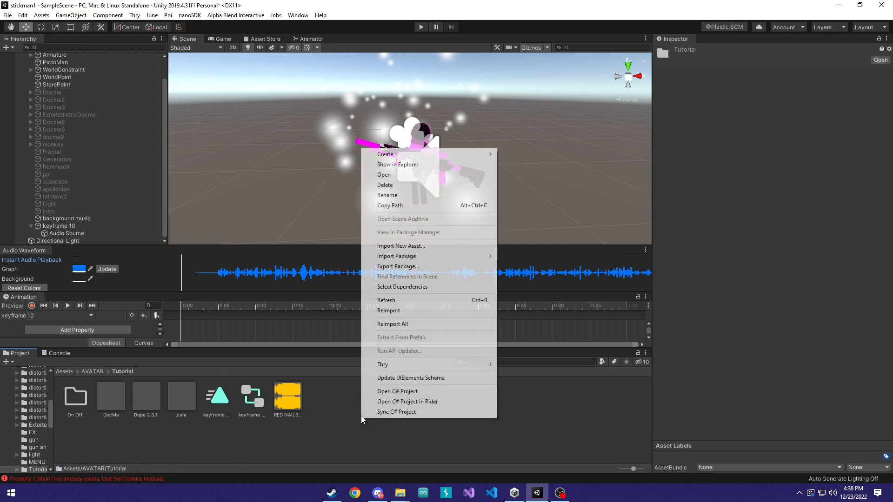
mouse_move(385, 154)
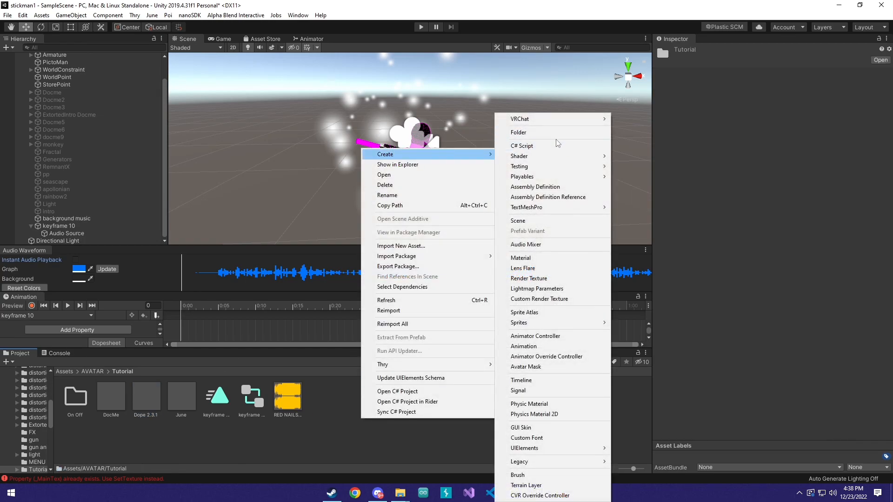
click(549, 258)
text(Temmie)
key(Return)
Step: Assign Temmie's The Uhh shader, found in the Failed to compile group, to the Temmie material
click(712, 61)
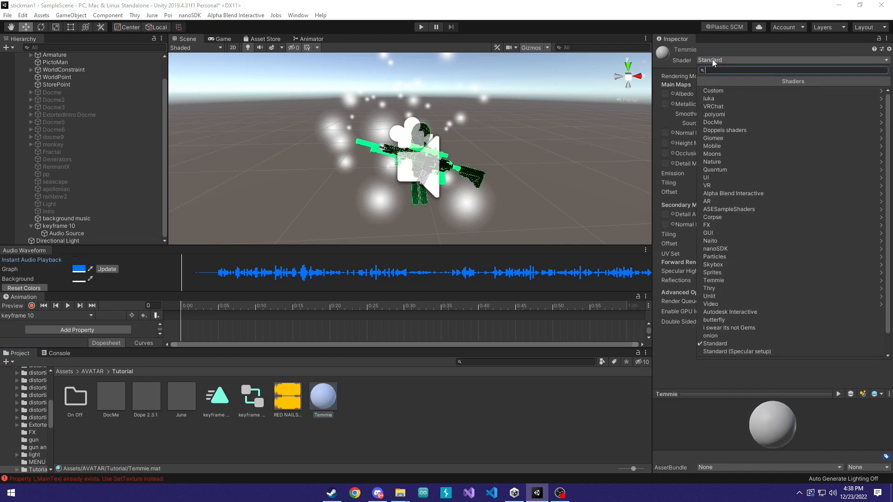
text(The)
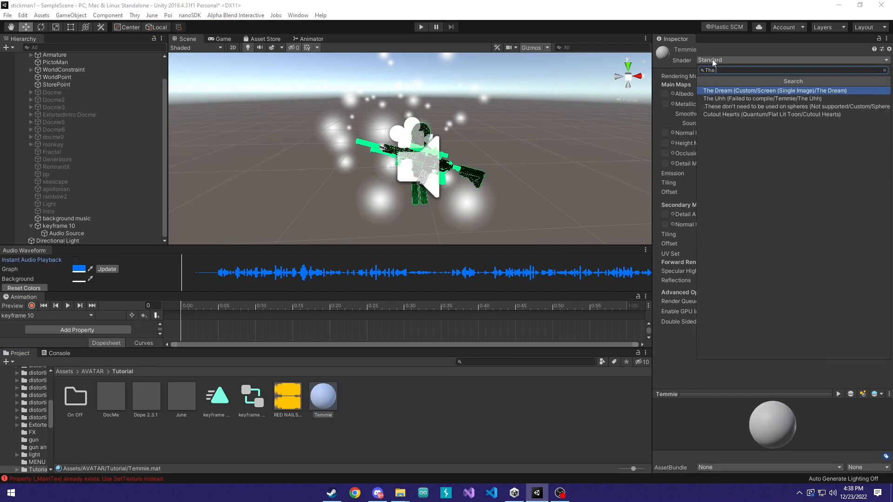
click(744, 100)
click(366, 432)
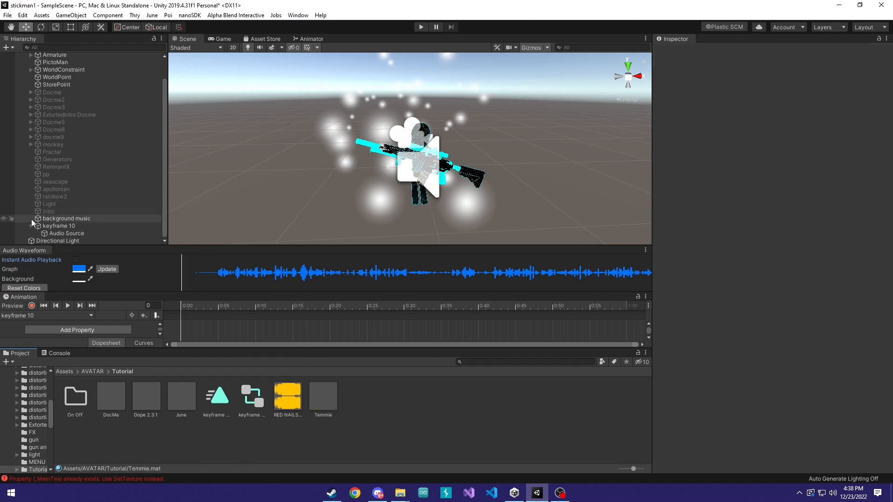
Step: Disable the Animator component on the keyframe 10 object and apply the DocMe material to its particle system
right_click(63, 227)
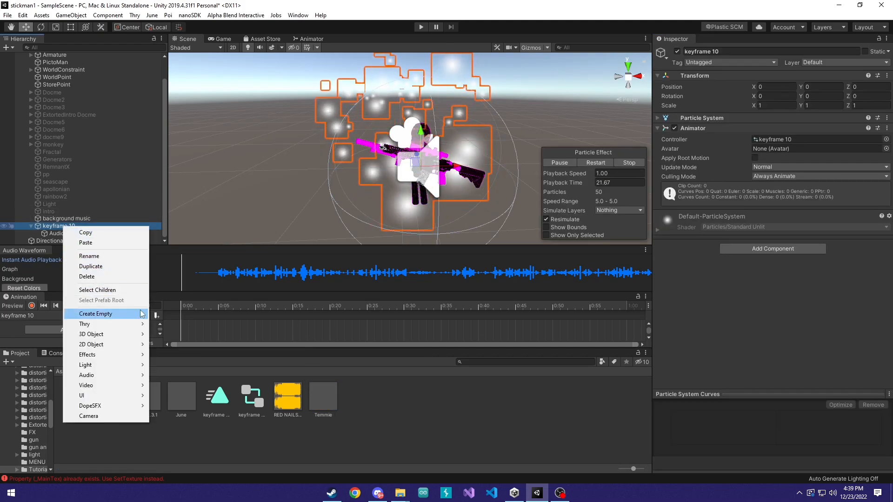
click(766, 269)
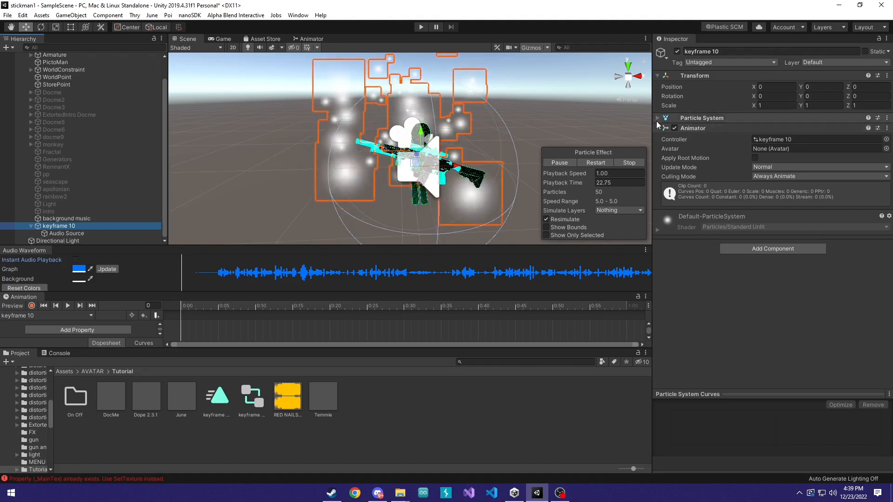
click(674, 128)
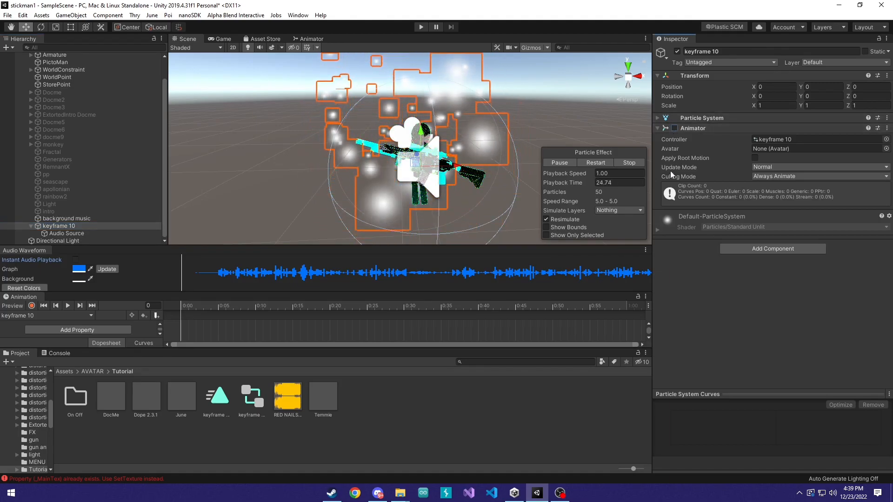
drag(217, 398, 64, 229)
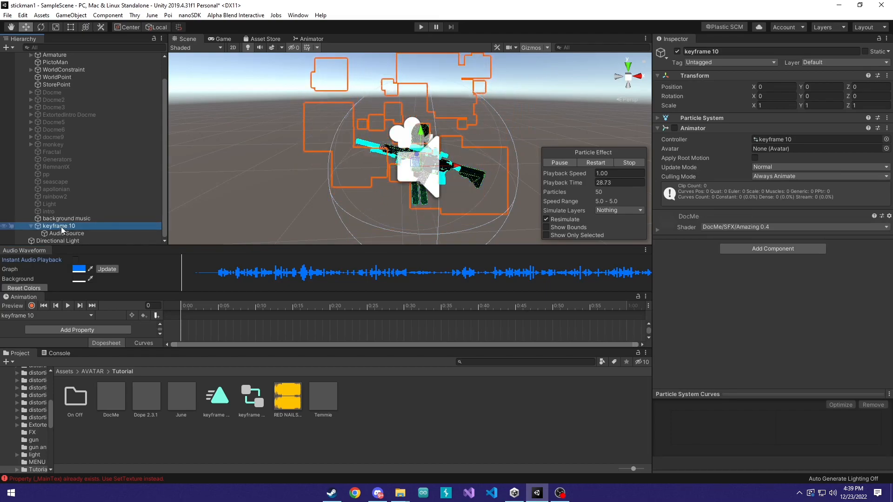
click(145, 403)
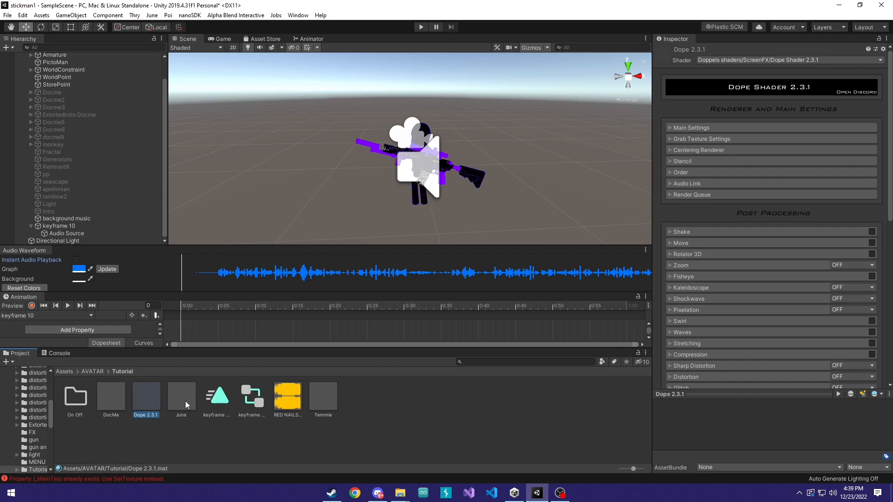
click(182, 447)
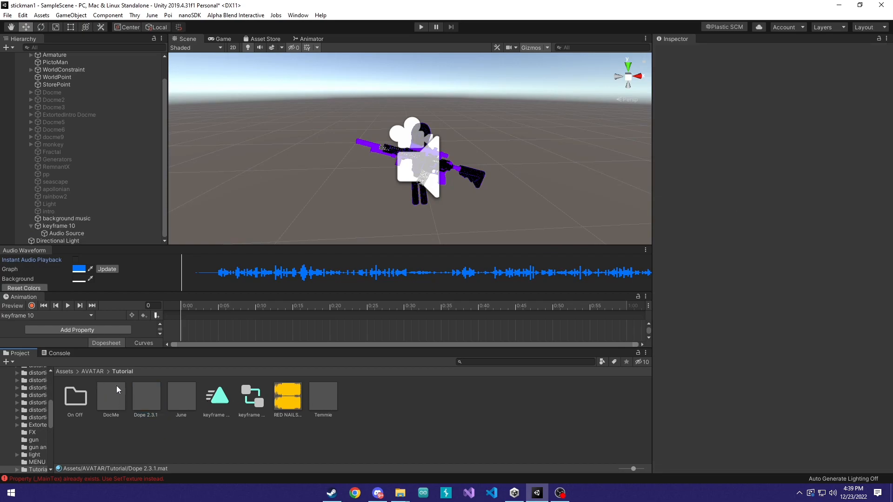
Step: Set the Duration of keyframe 10's particle system to 10 and its Start Speed to 1
click(81, 226)
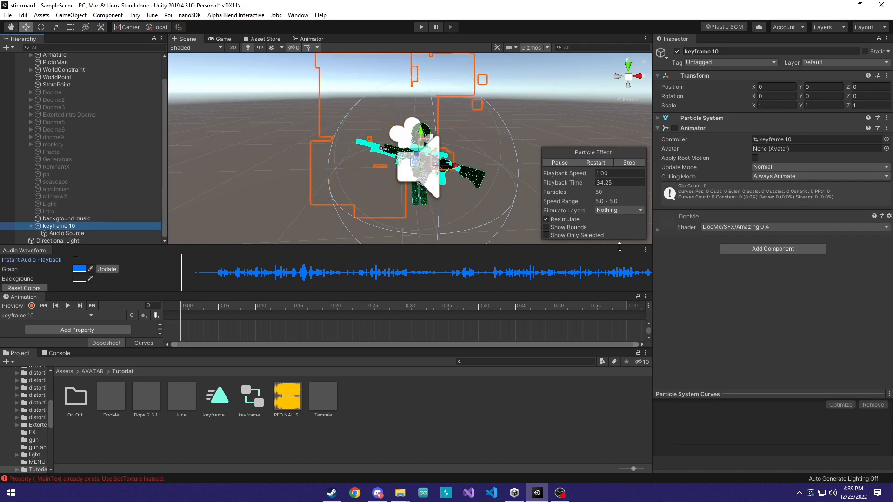
click(671, 219)
click(670, 217)
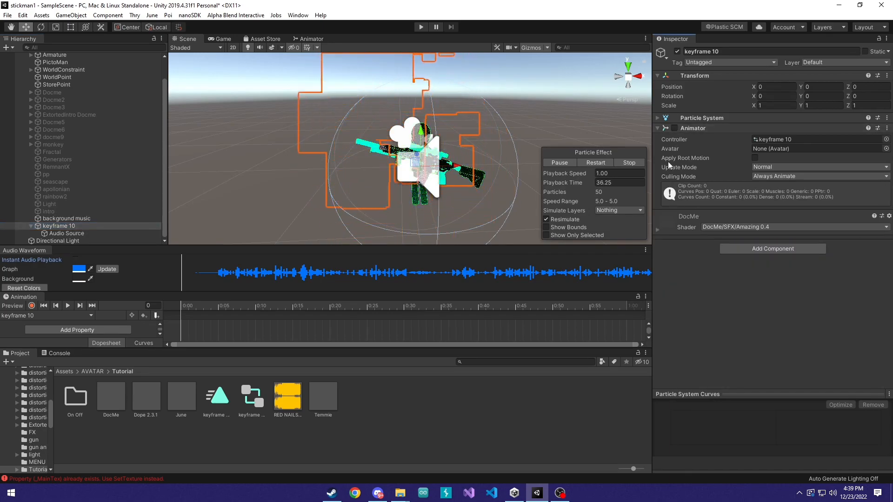
click(657, 117)
click(771, 152)
text(10)
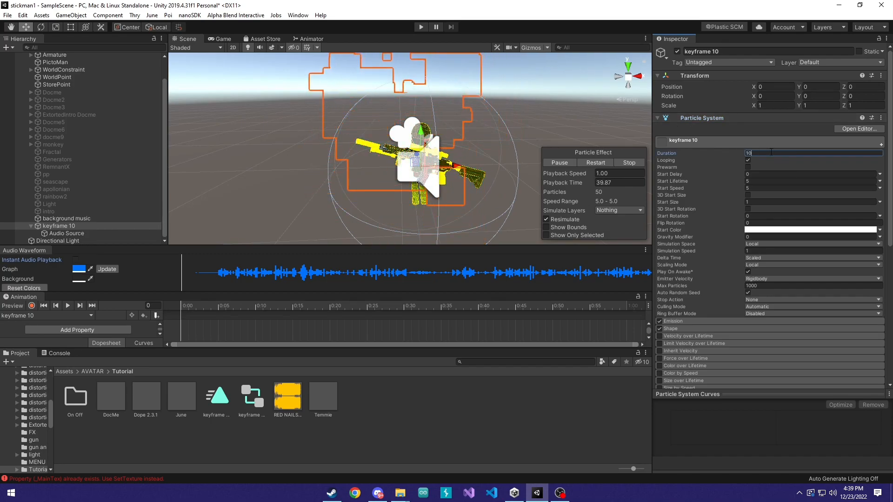
click(758, 188)
text(1)
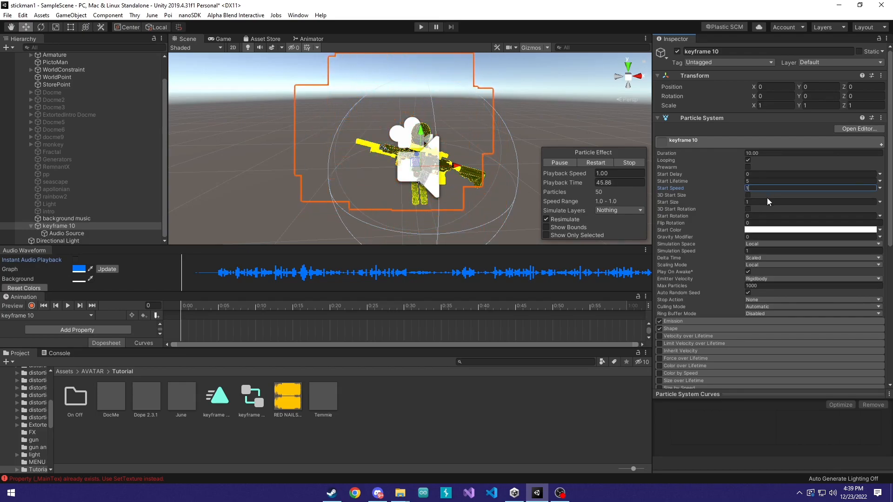
Step: Set the particle system's Start Size to 100 and Max Particles to 1
click(781, 203)
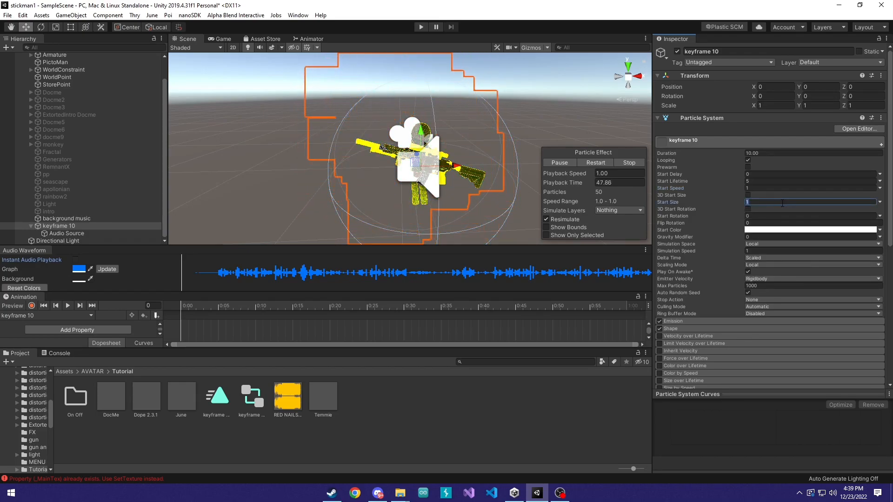
text(100)
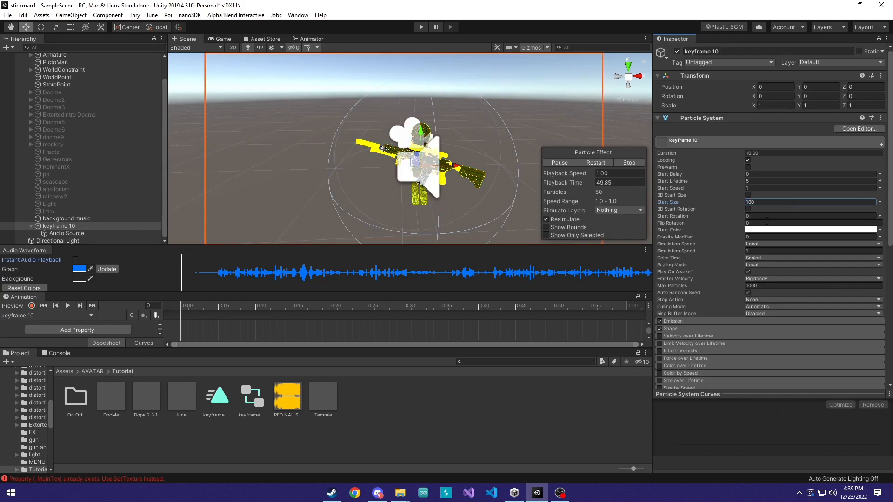
click(762, 285)
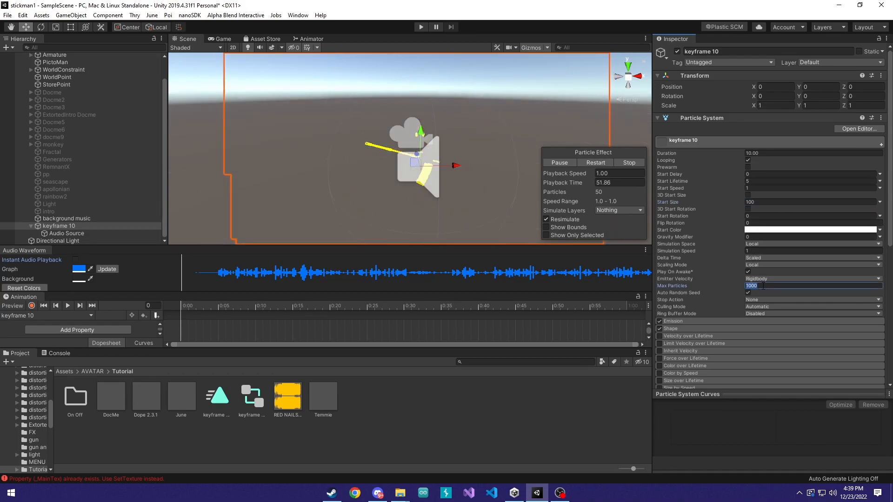
text(1)
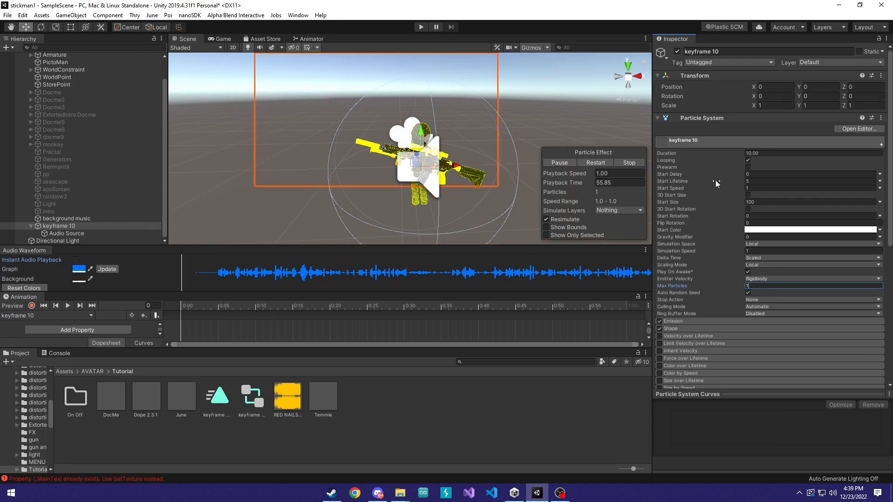
click(756, 181)
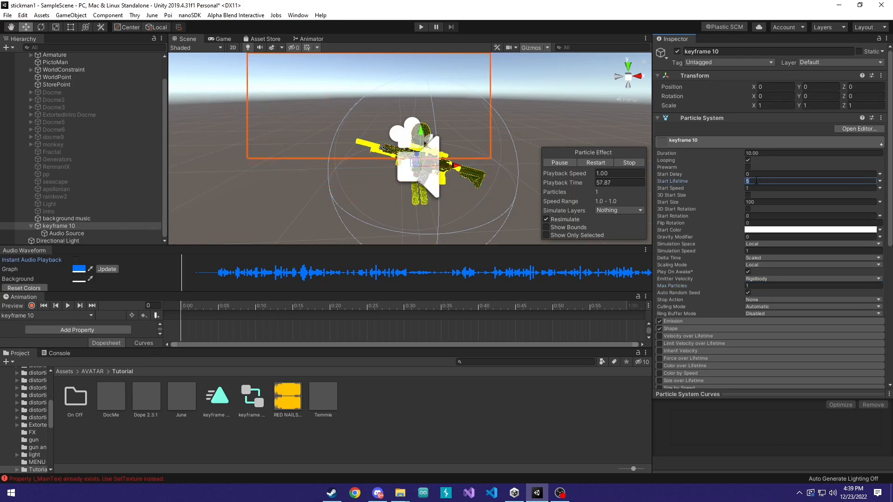
key(BackSpace)
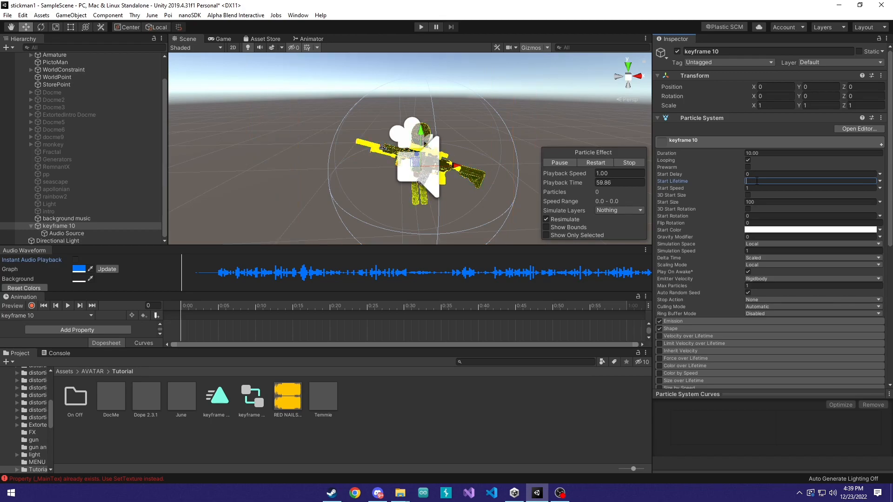
Step: Set the particle system's emitter shape to Sphere and disable the Shape module
scroll(698, 264, down, 5)
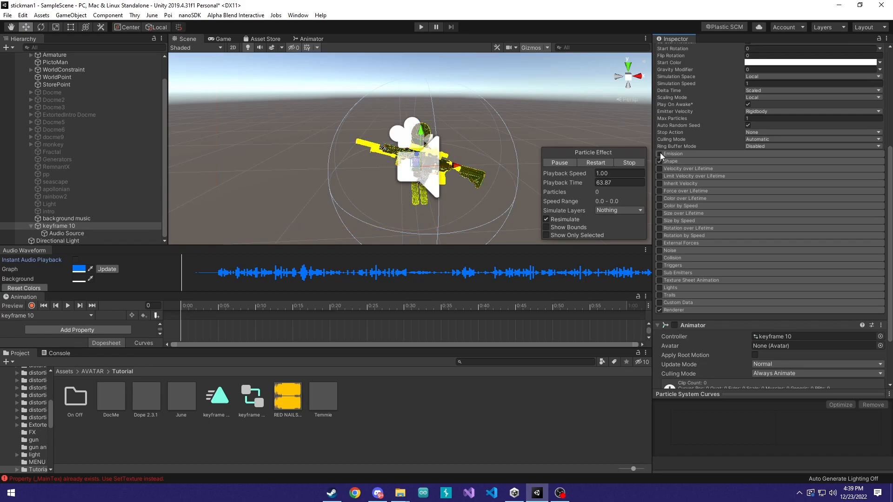
click(671, 161)
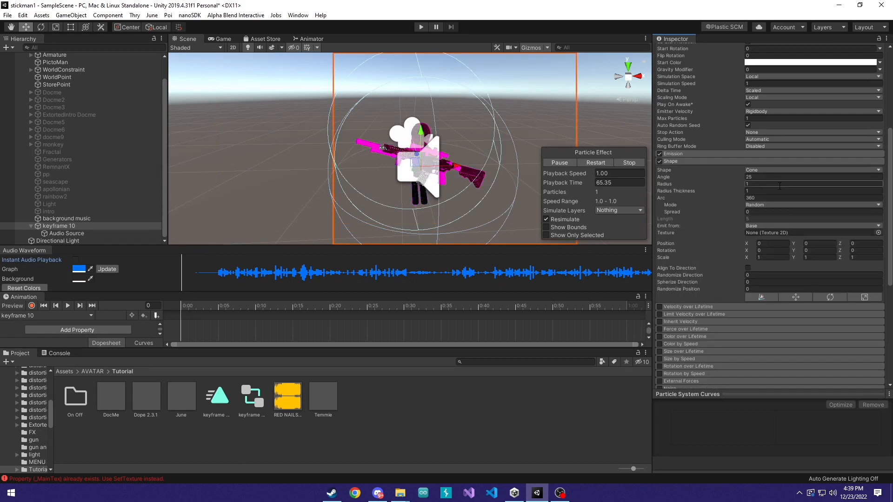
click(752, 171)
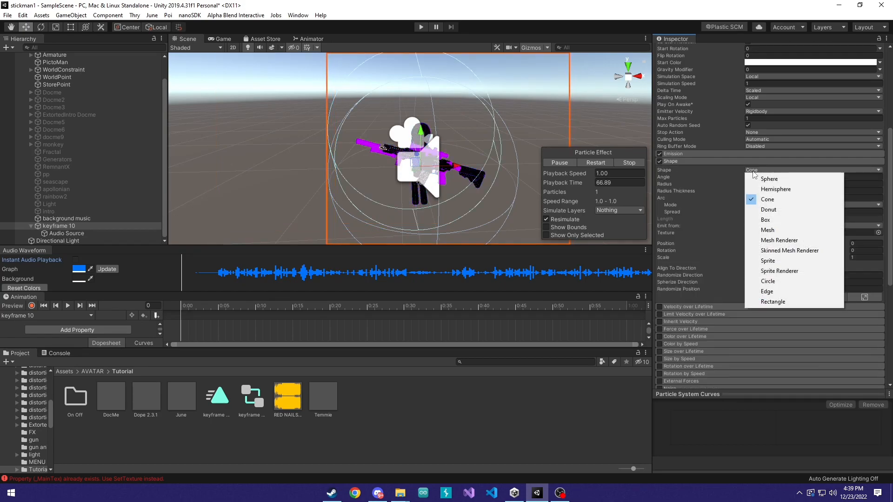
click(753, 170)
click(753, 170)
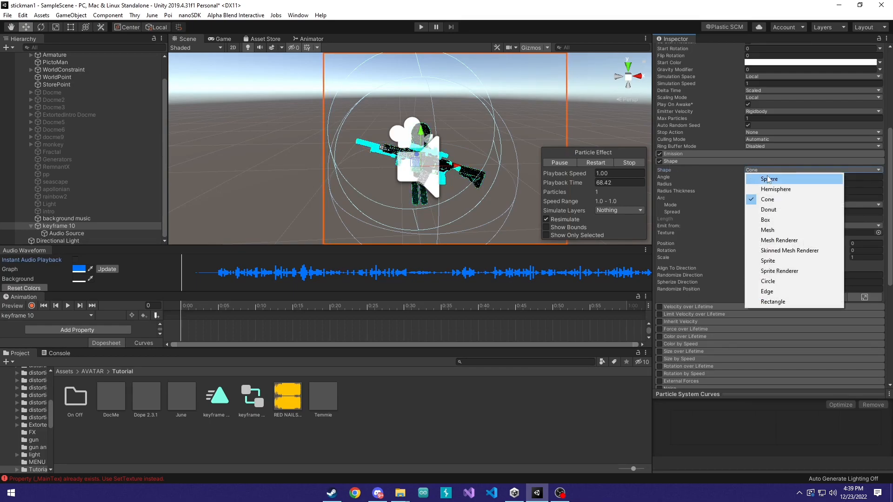
click(769, 179)
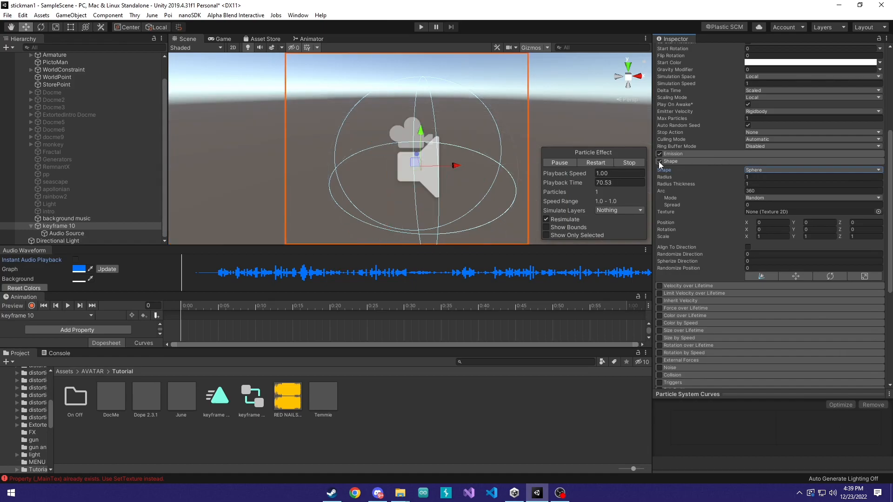
click(659, 161)
click(684, 160)
Step: Set the particle Renderer's Render Mode to Mesh and choose Sphere as its mesh
click(685, 313)
scroll(743, 261, down, 5)
click(754, 152)
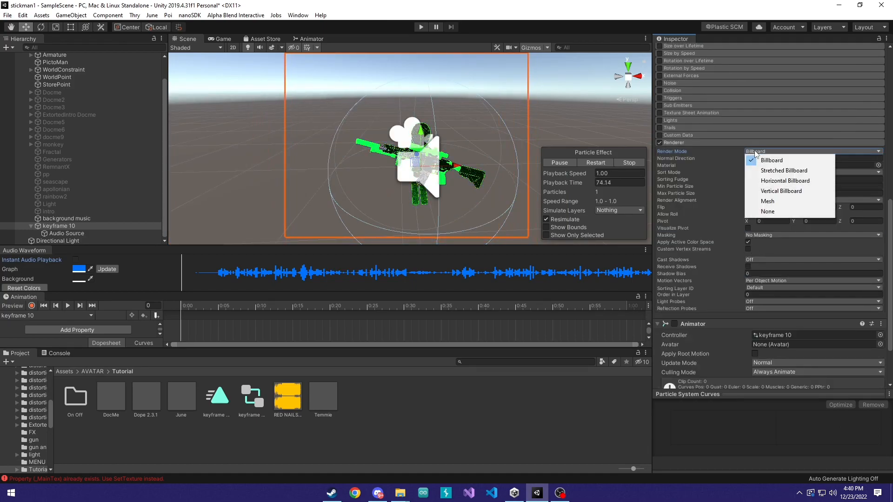
click(766, 203)
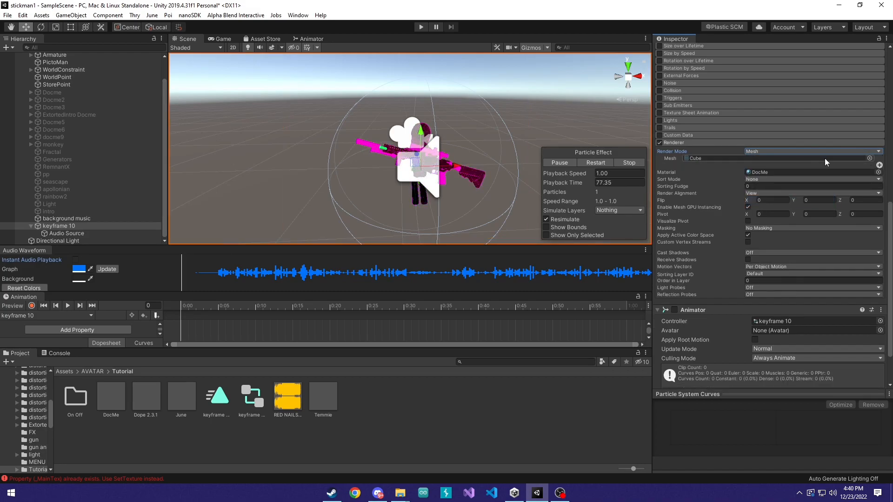
click(868, 158)
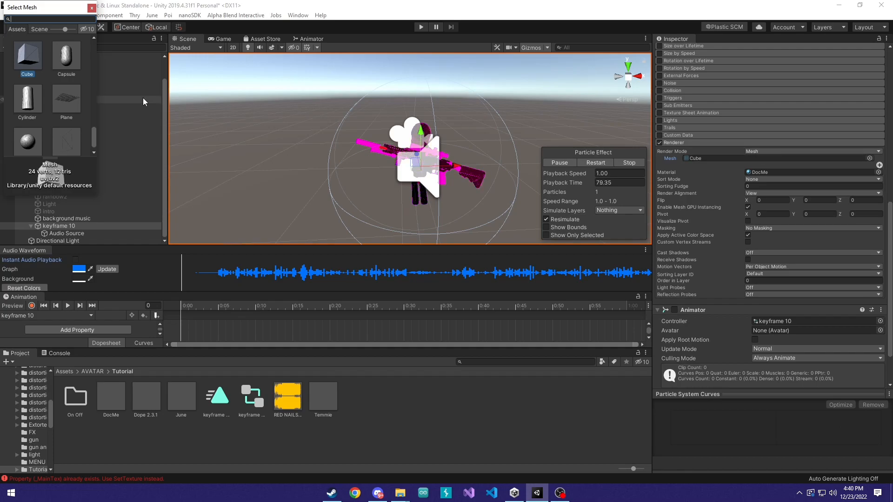
scroll(37, 118, down, 1)
click(24, 135)
click(24, 136)
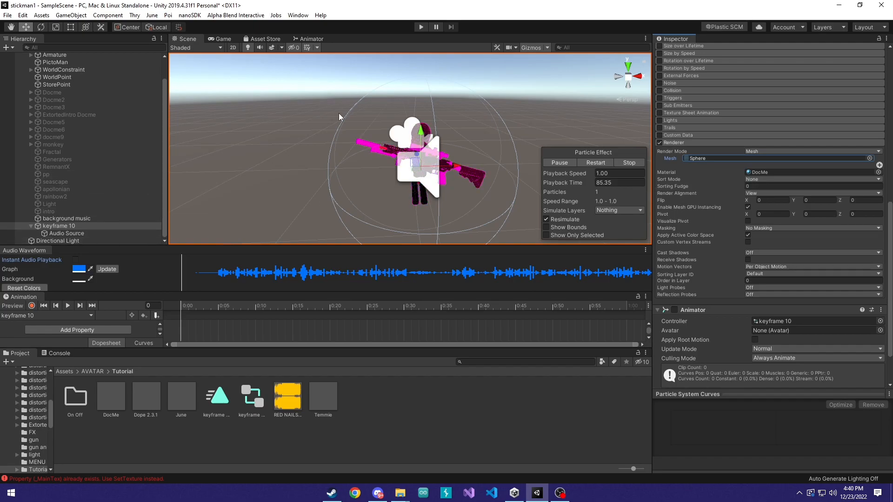
click(672, 143)
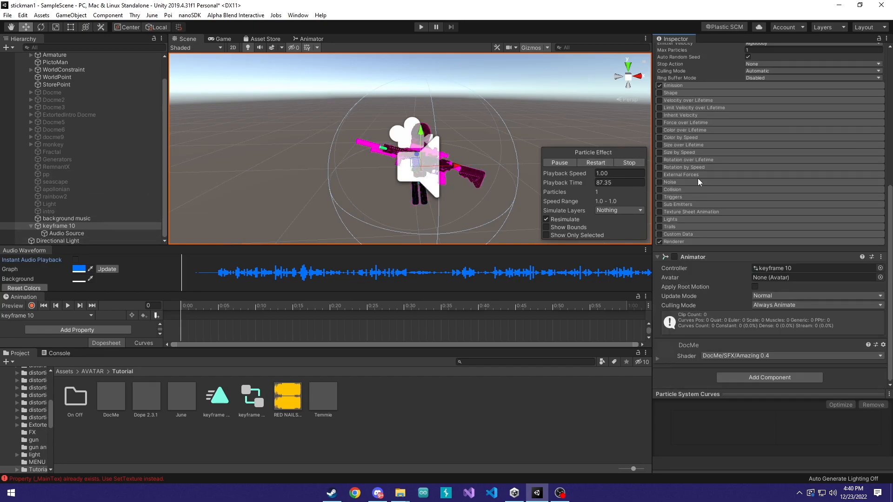
Step: Duplicate the keyframe 10 object in the scene hierarchy
scroll(712, 196, up, 10)
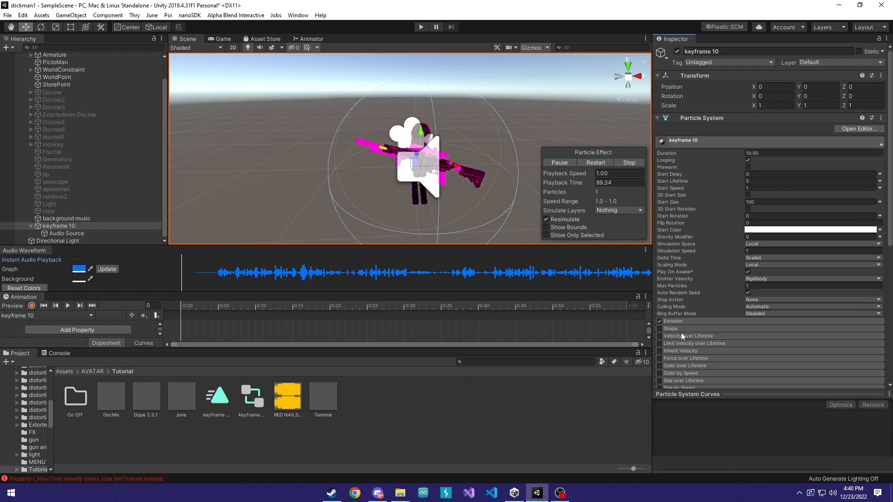
click(683, 321)
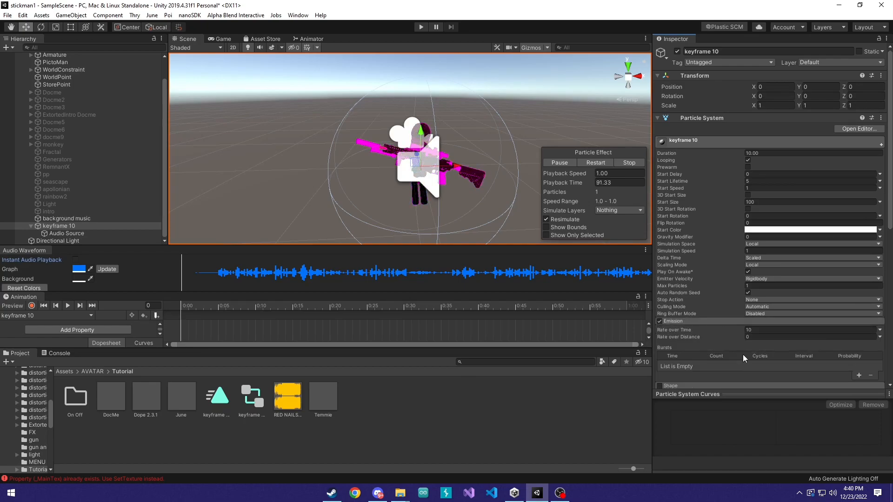
click(702, 320)
click(74, 226)
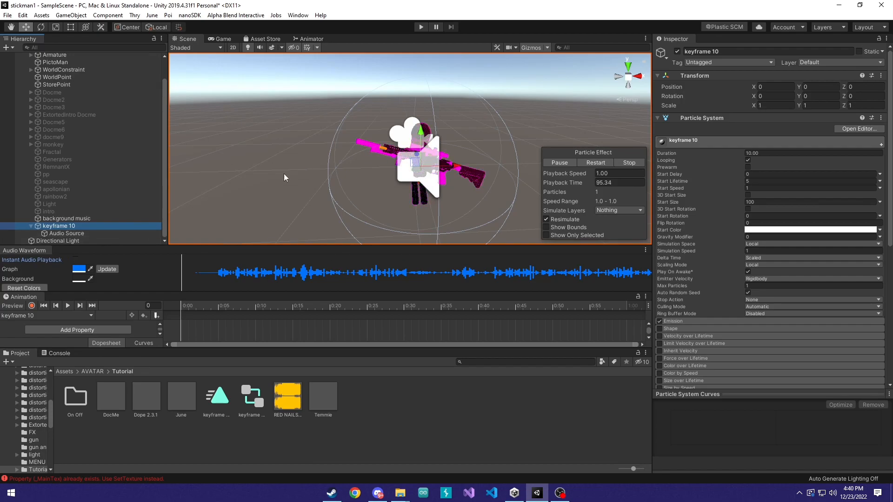
key(ctrl+d)
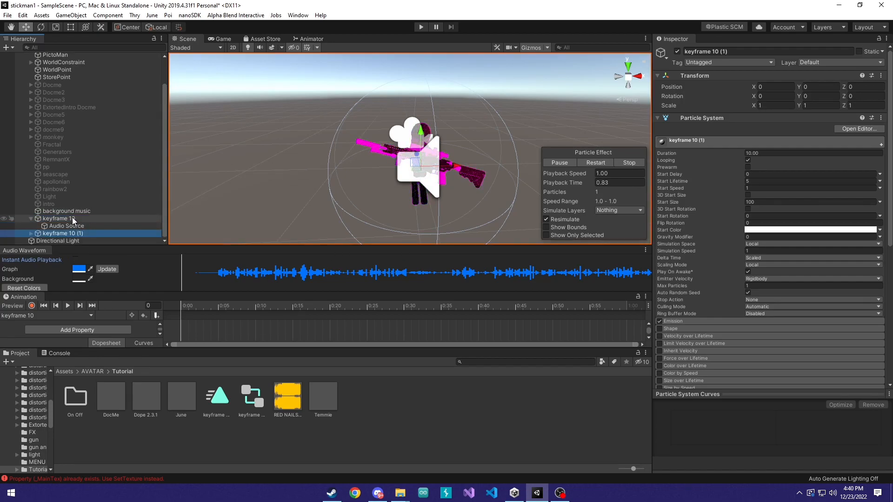
Step: Nest the duplicated keyframe 10 (1) object under keyframe 10 and delete its own Audio Source child
drag(66, 234, 78, 224)
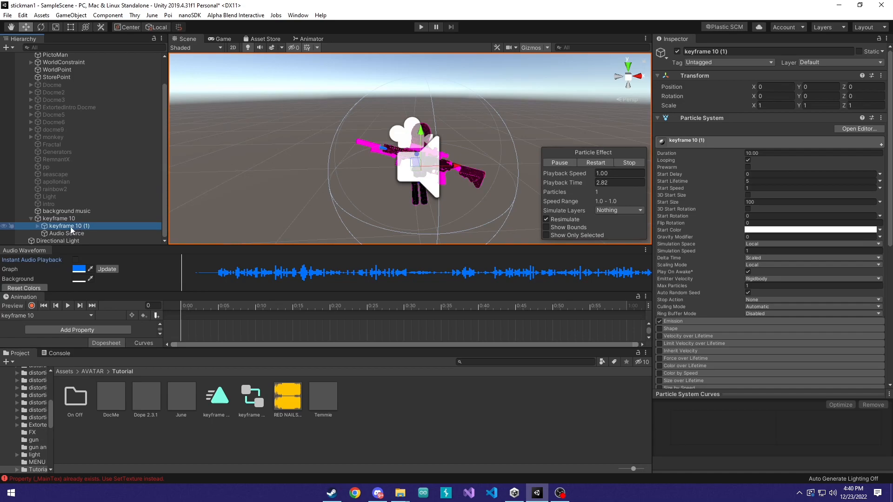
click(37, 226)
right_click(61, 232)
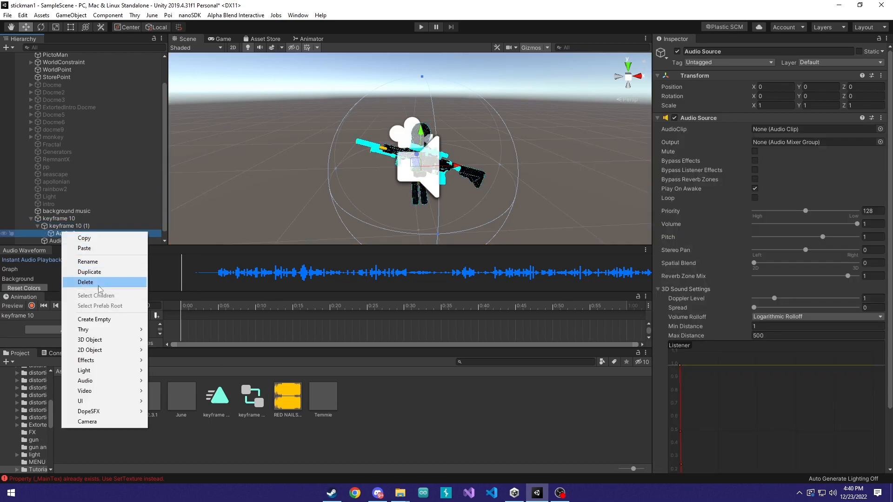
click(86, 282)
click(66, 226)
right_click(66, 227)
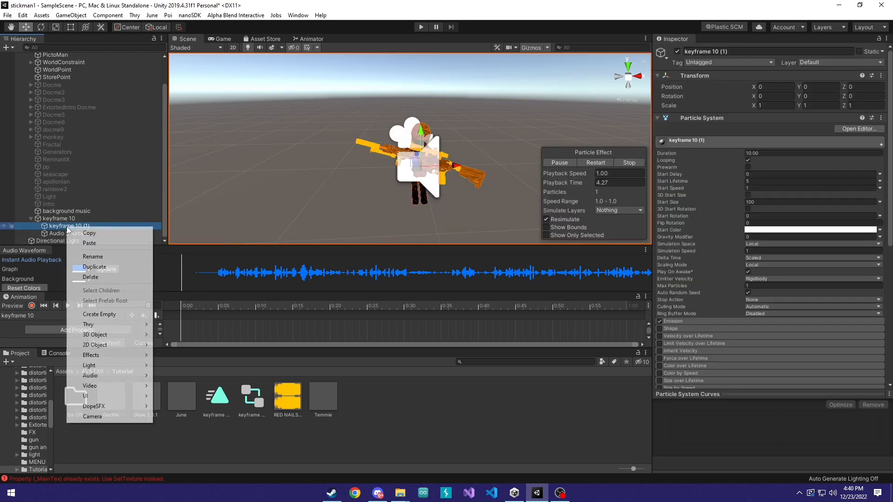
click(97, 277)
key(ctrl+z)
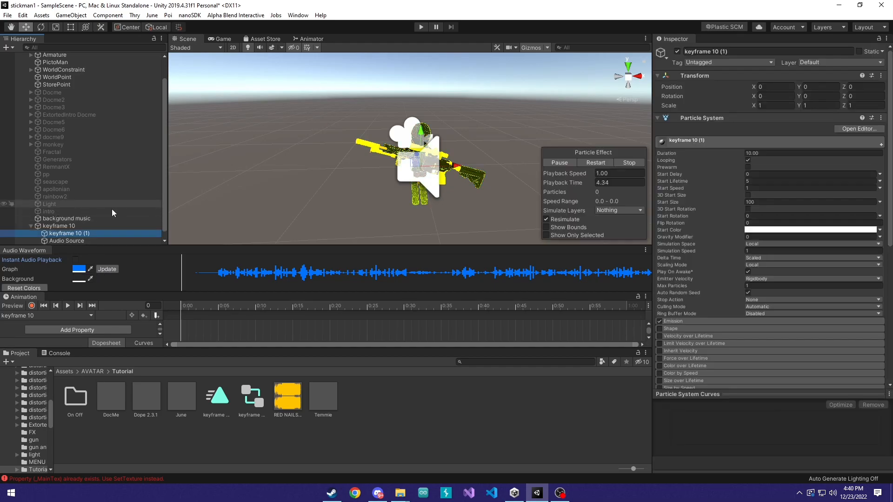
Step: Rename the keyframe 10 (1) object as Dope
right_click(82, 234)
click(105, 267)
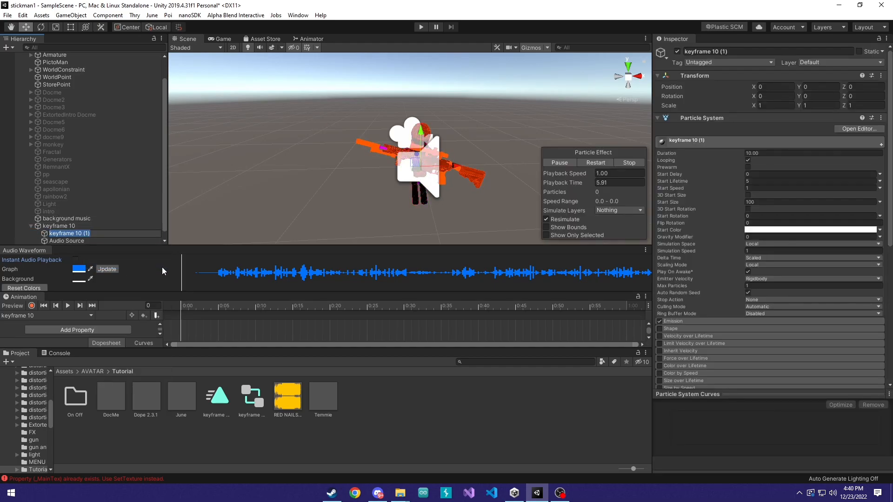
key(BackSpace)
text(Dope)
key(Return)
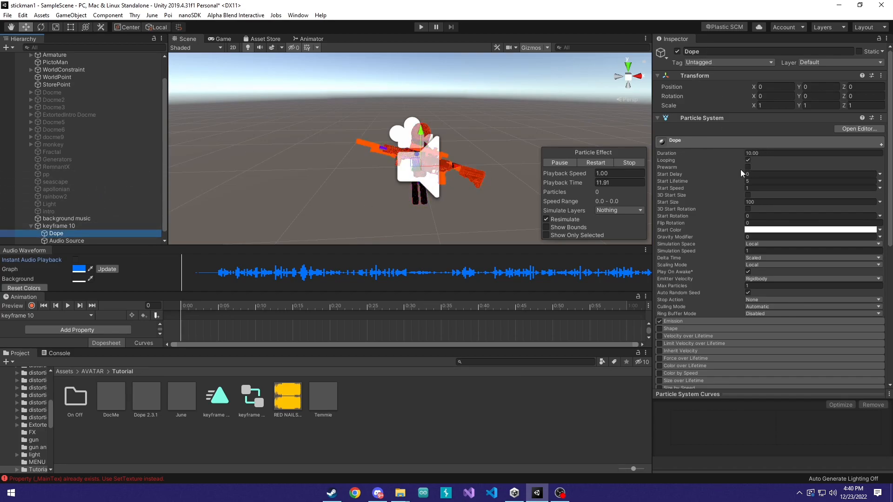
Step: Collapse Dope's Particle System component, dock the Audio Waveform view beside Console, and bring the project files back into view
click(660, 119)
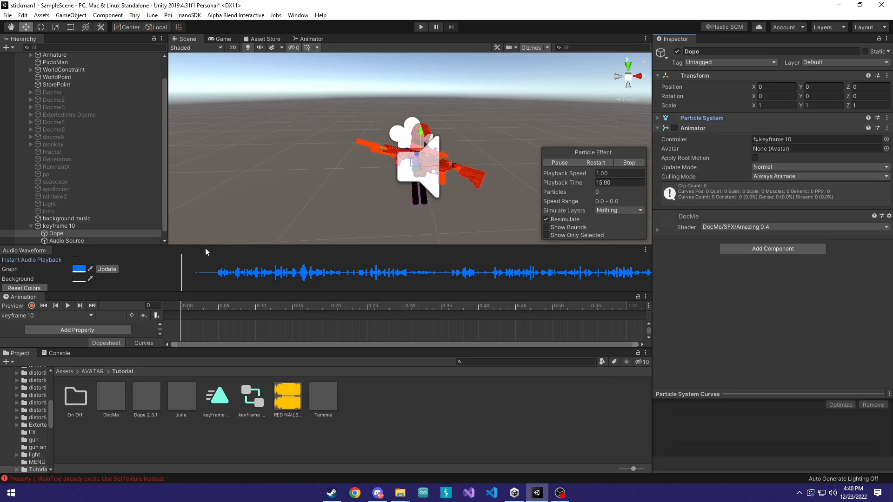
drag(25, 253, 152, 360)
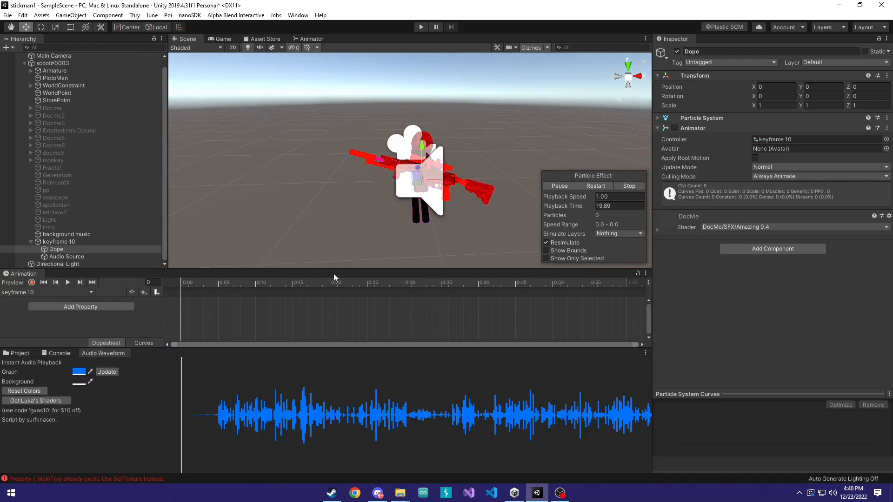
click(684, 225)
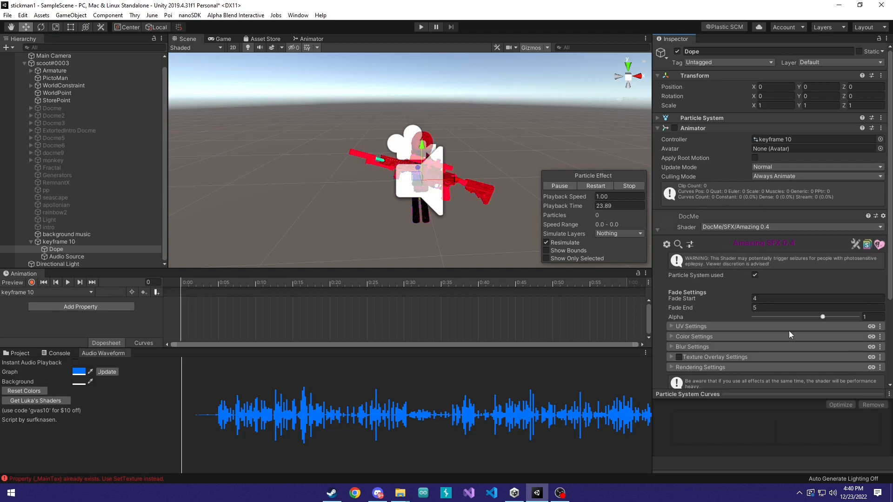
click(17, 353)
Step: Duplicate the Dope object and name the copy june
click(67, 250)
key(ctrl+d)
right_click(75, 264)
click(97, 293)
text(june)
key(Return)
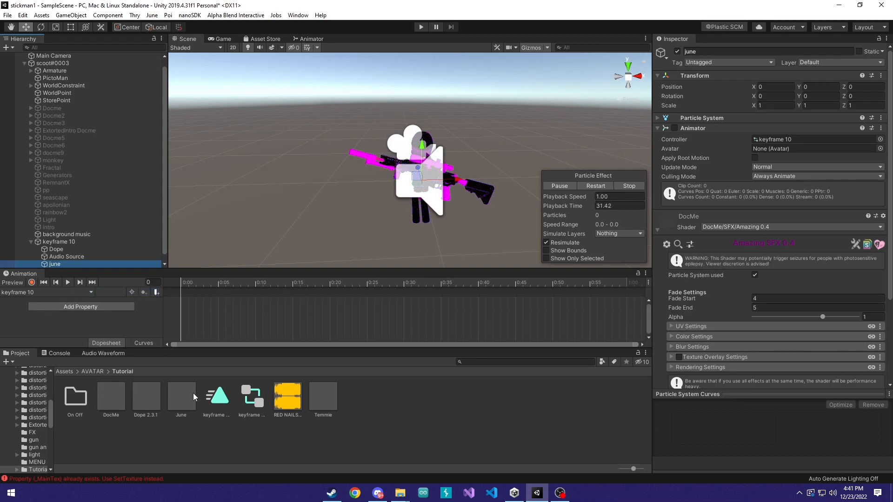
Step: Apply the June material to the june object and the Dope 2.3.1 material to the Dope object
click(60, 243)
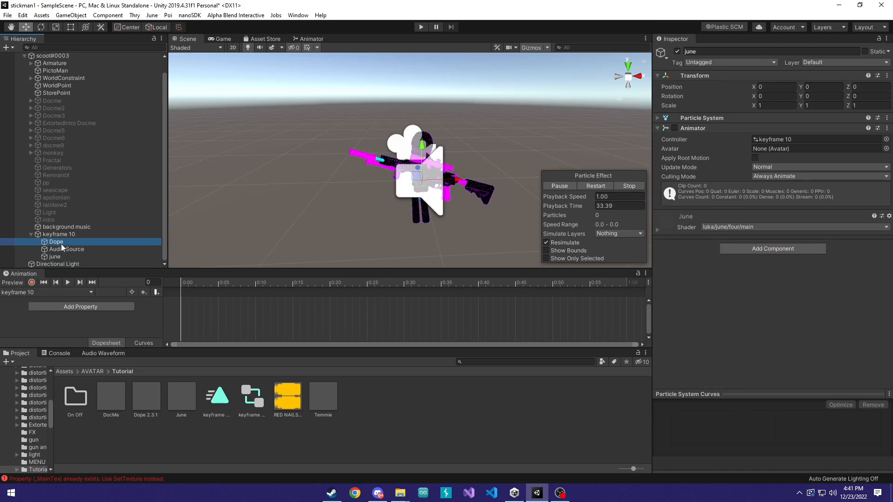
drag(145, 394, 63, 255)
Step: Rename the june object as June with a capital J
click(59, 257)
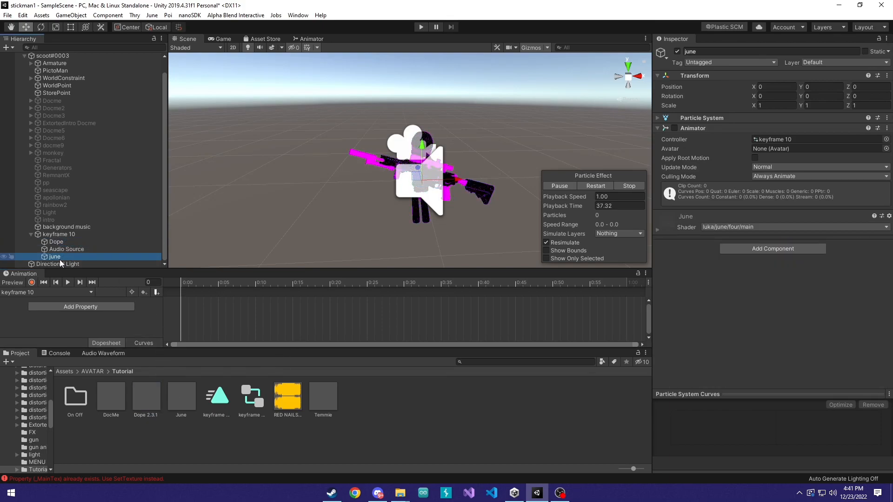
right_click(60, 259)
click(77, 284)
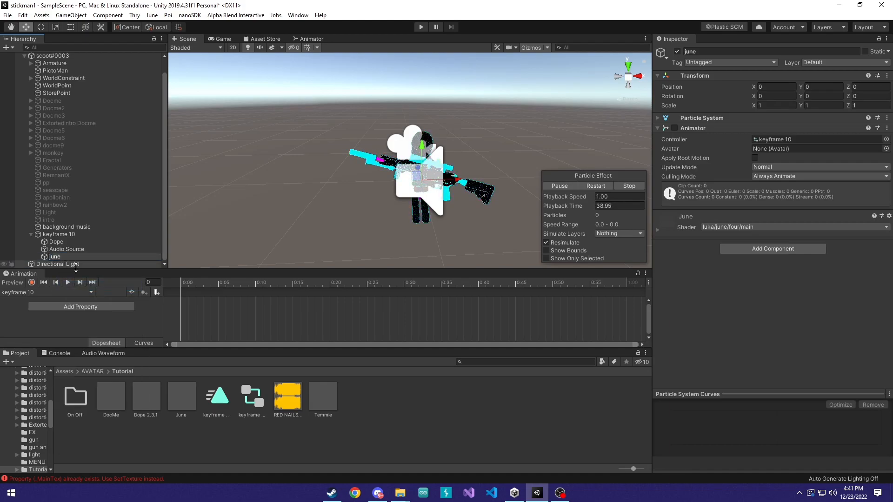
text(June)
key(Return)
Step: Duplicate the June object, apply the Temmie material to the copy, and rename it Temmie
key(ctrl+d)
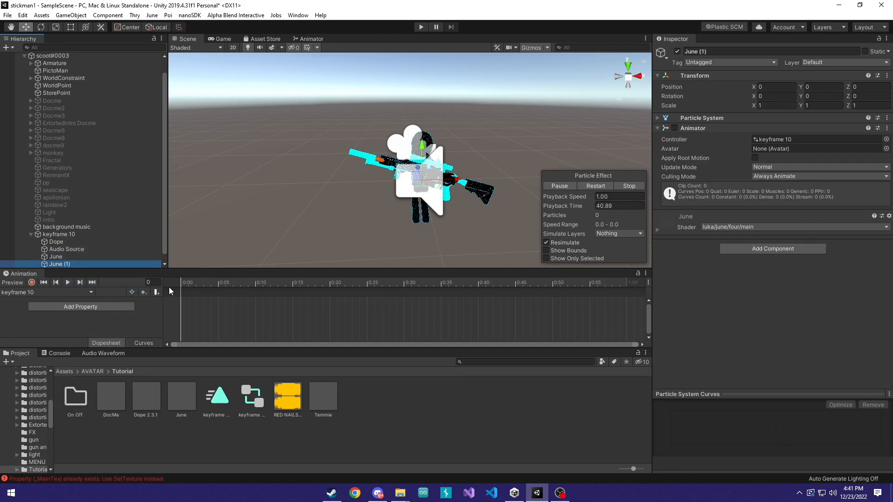
drag(328, 379, 70, 265)
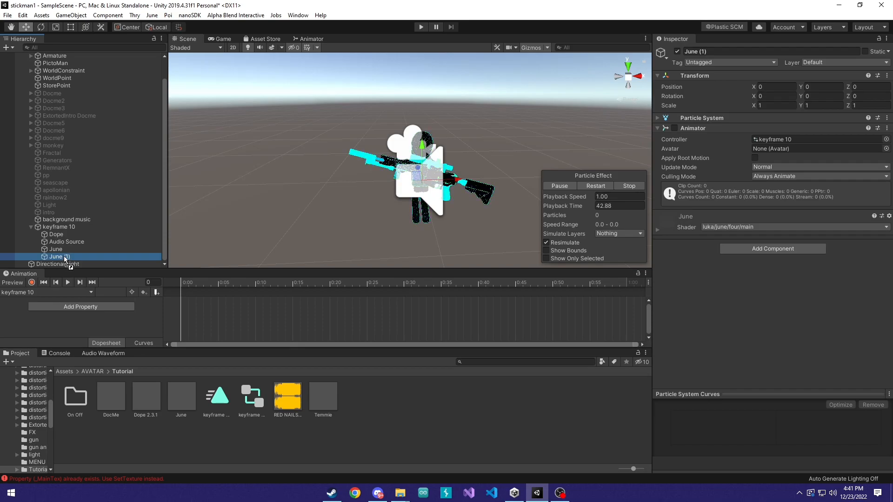
right_click(66, 258)
click(96, 285)
text(T)
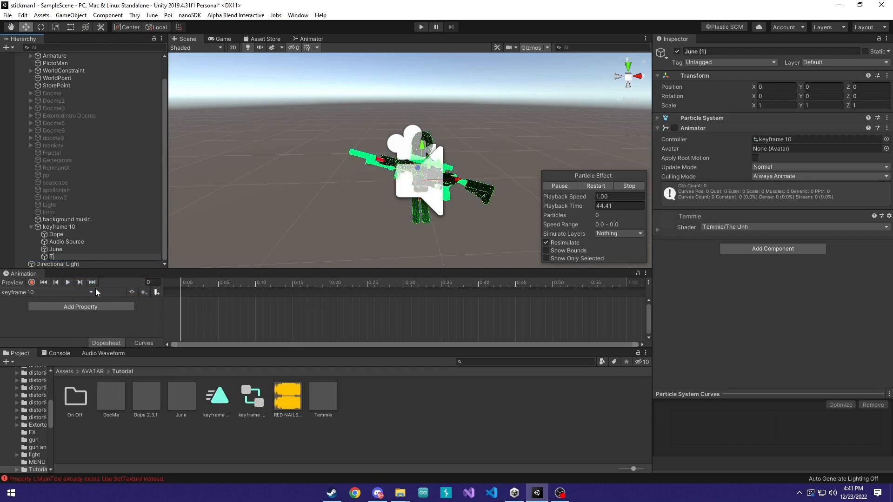
text(emmie)
key(Return)
click(70, 234)
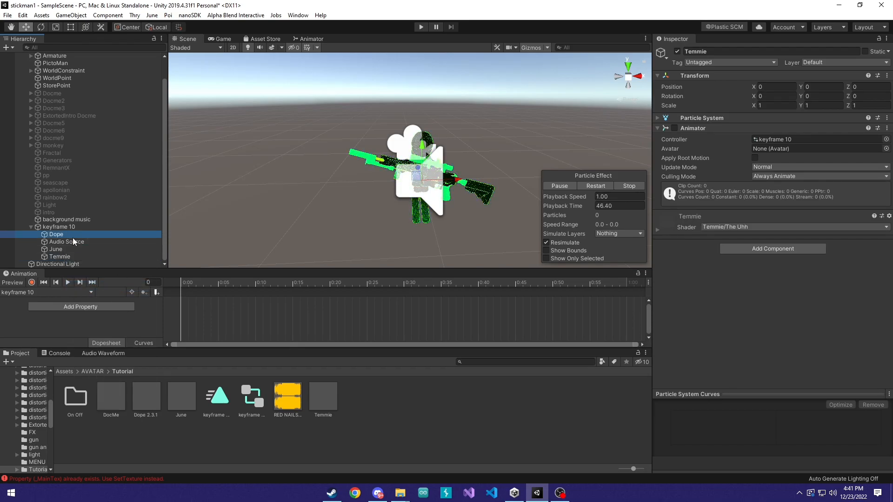
right_click(707, 128)
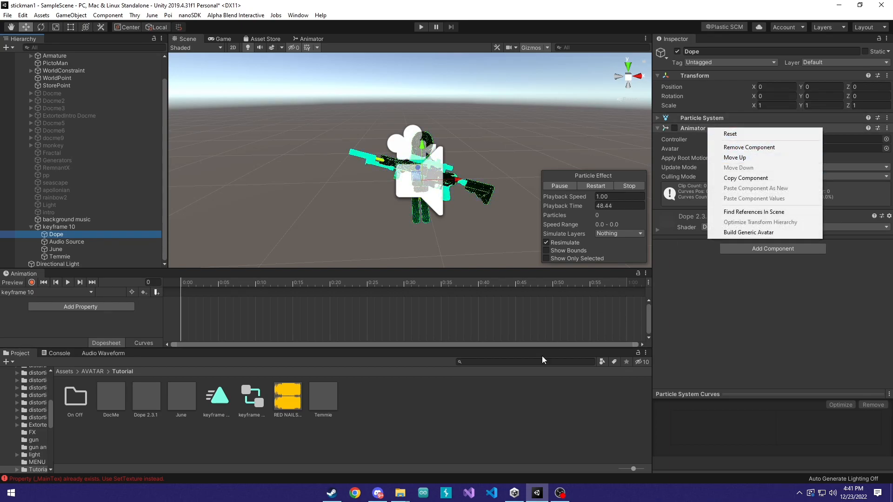
click(492, 434)
click(63, 233)
click(64, 227)
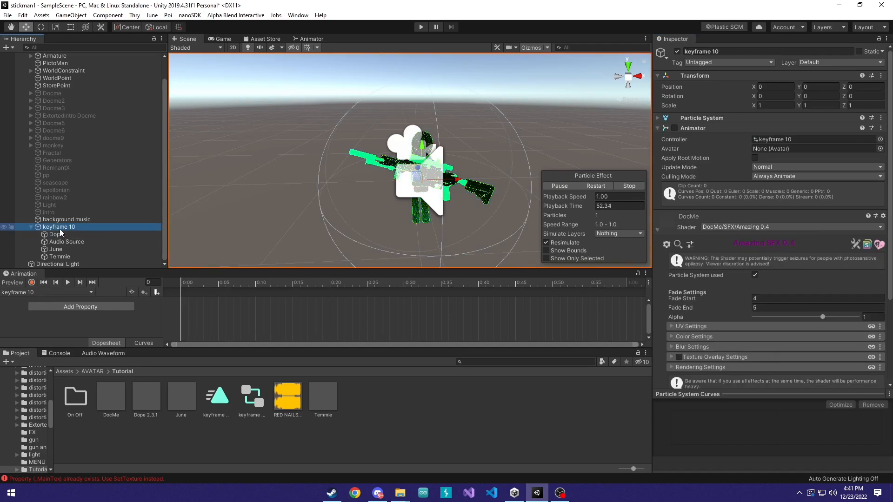
right_click(60, 228)
click(28, 256)
Step: Reorder the children of keyframe 10 as Dope, Temmie, June and Audio Source
click(49, 237)
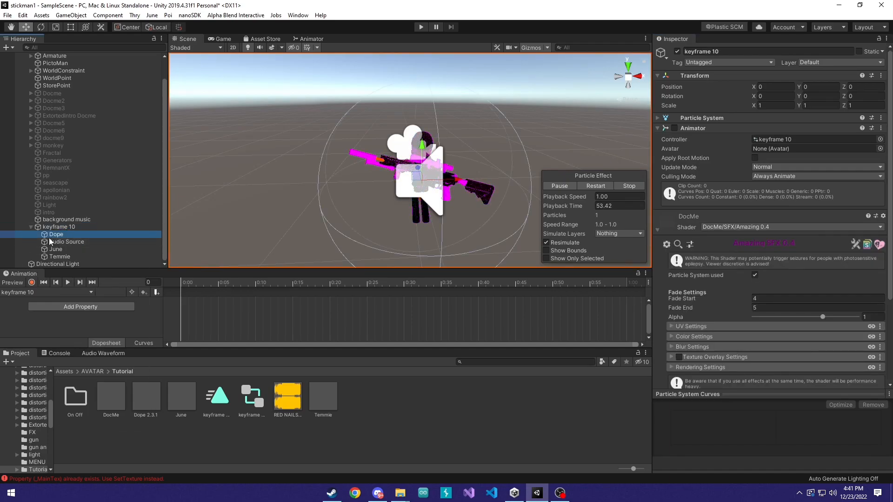
drag(55, 256, 65, 244)
Step: On keyframe 10's DocMe material, disable Particle System used and set Fade Start to 0 and Fade End to 1e+08
click(66, 229)
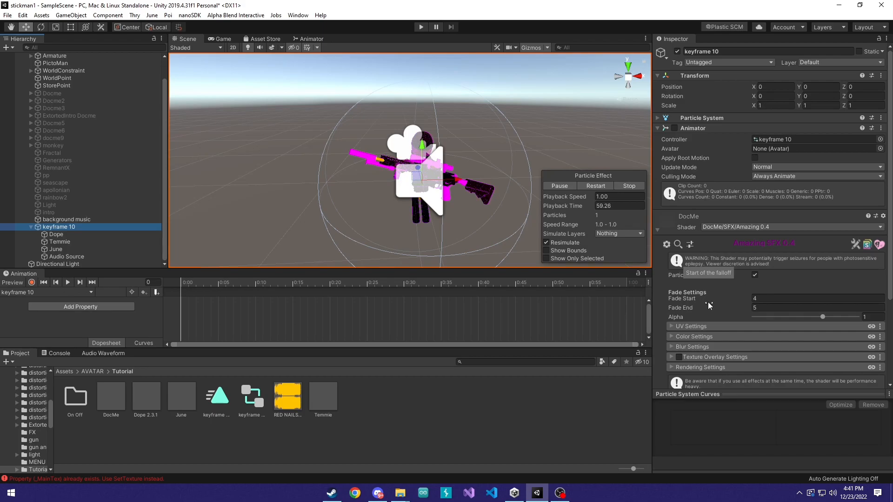
click(759, 299)
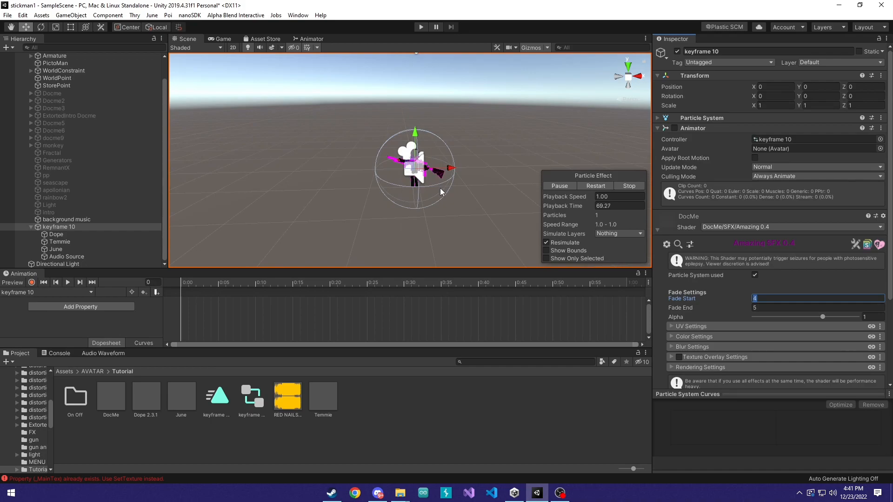
click(754, 276)
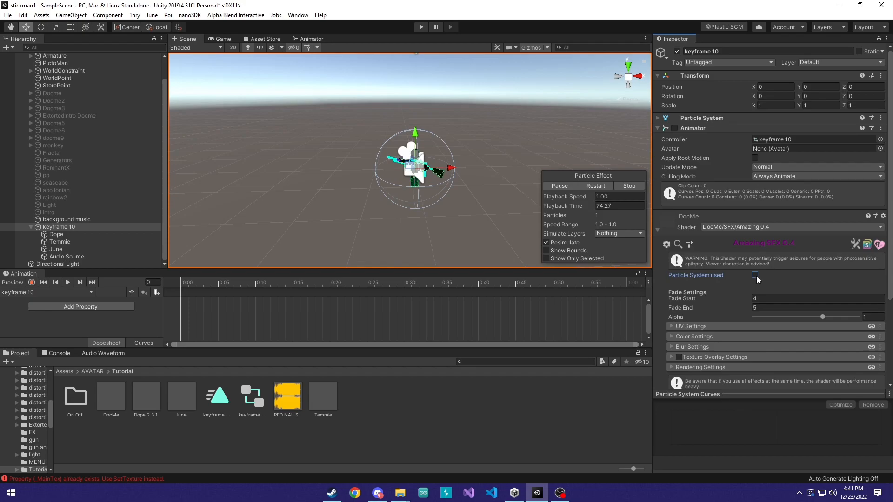
text(0)
click(768, 307)
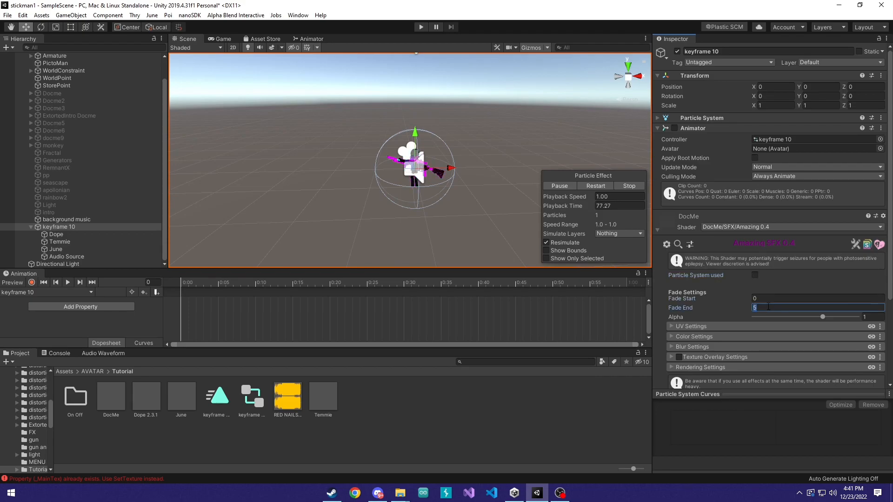
text(9999999)
key(Return)
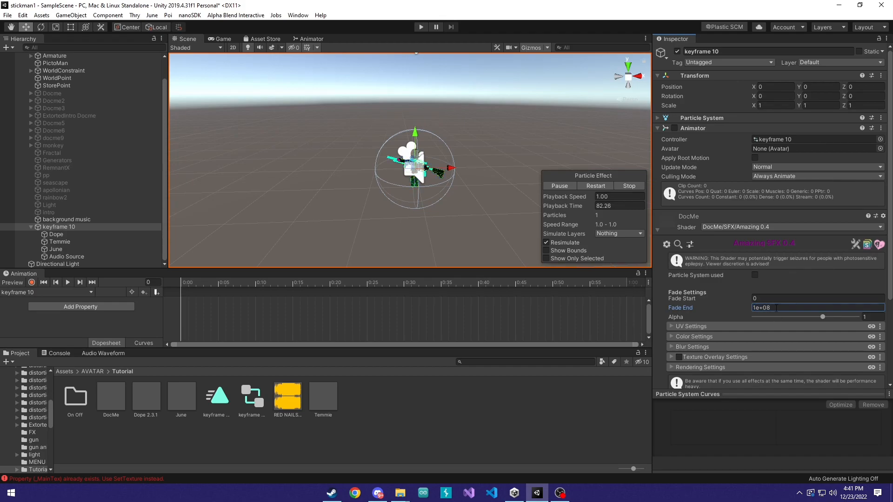
Step: Set the Distance Fade Mode of Dope's material to Infinite range in its main settings
click(65, 236)
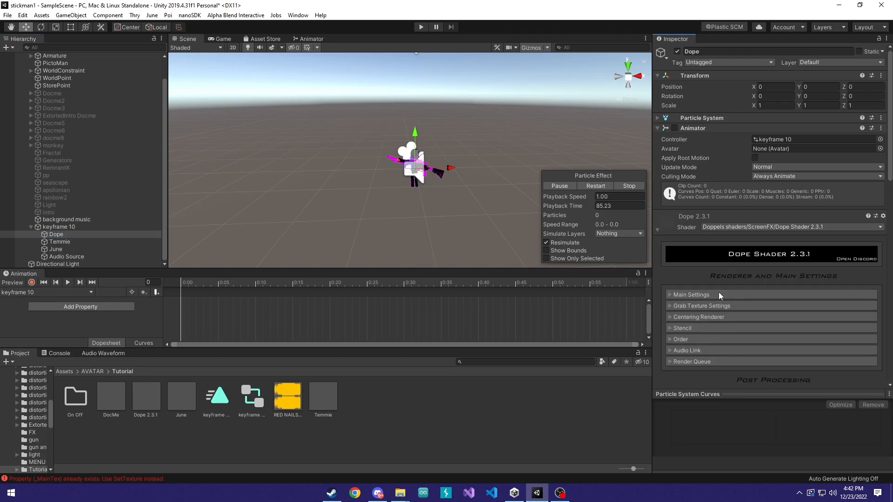
click(720, 295)
click(773, 331)
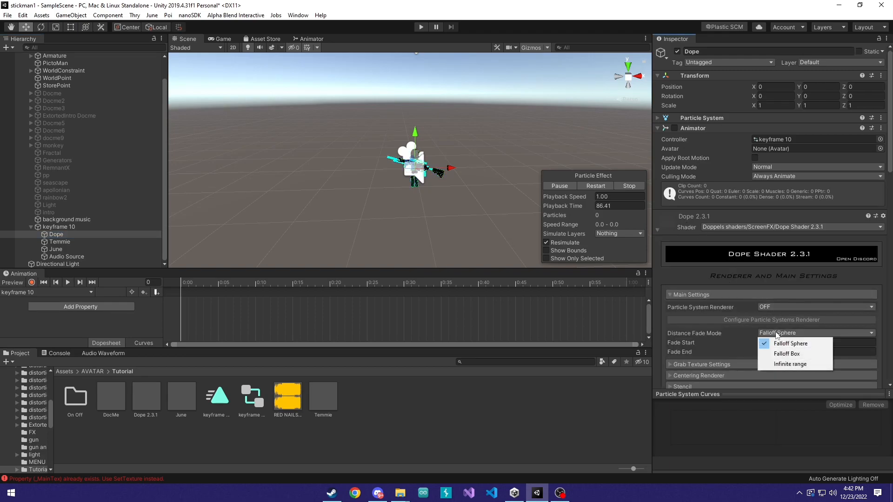
click(793, 367)
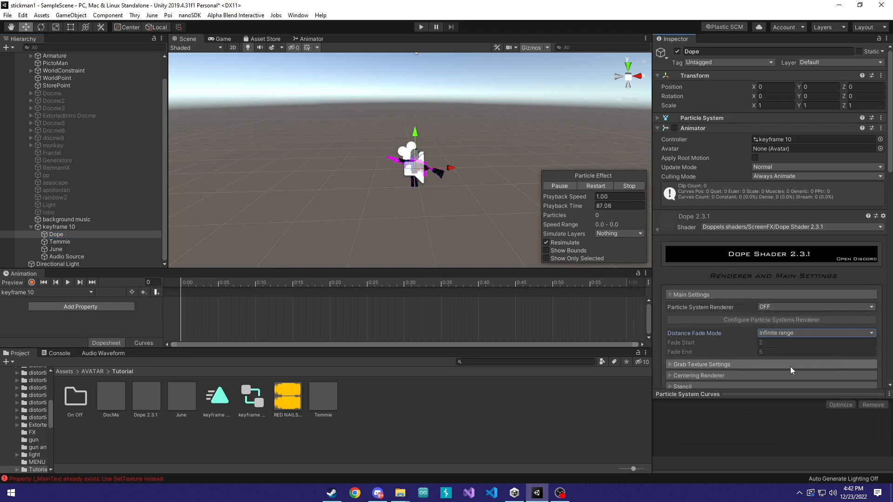
Step: In the main settings of Temmie's material, set Fade Start to 0 and Fade End to 999999
click(76, 240)
click(683, 226)
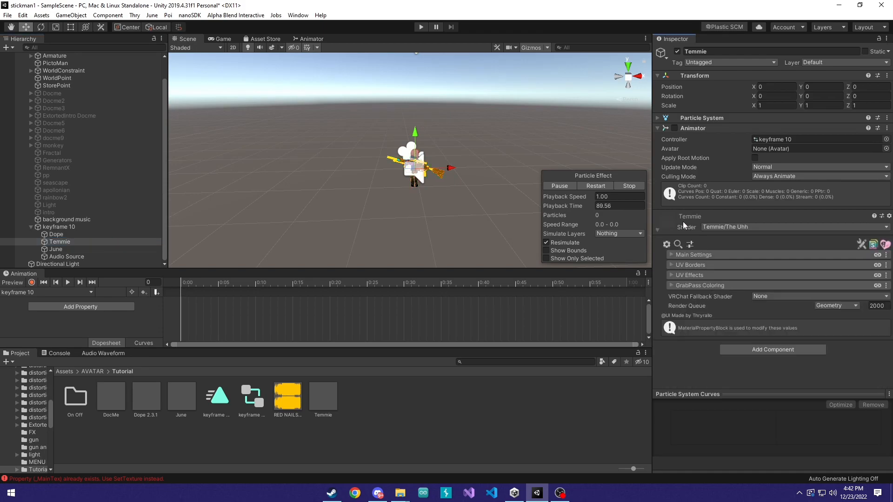
click(693, 253)
click(773, 278)
text(0)
click(770, 288)
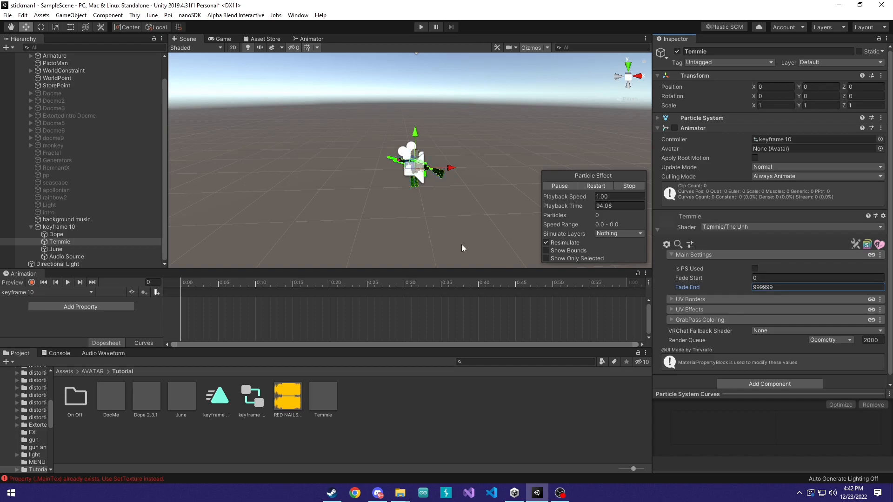
Step: In the rendering settings of June's material, set Falloff Start to 0 and Falloff End to 999999
click(56, 249)
click(733, 233)
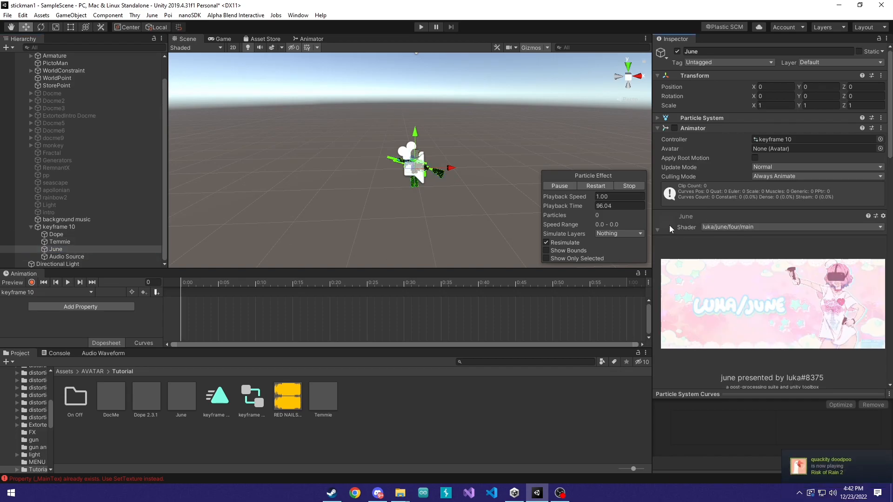
scroll(706, 257, down, 5)
click(676, 172)
click(777, 233)
click(777, 241)
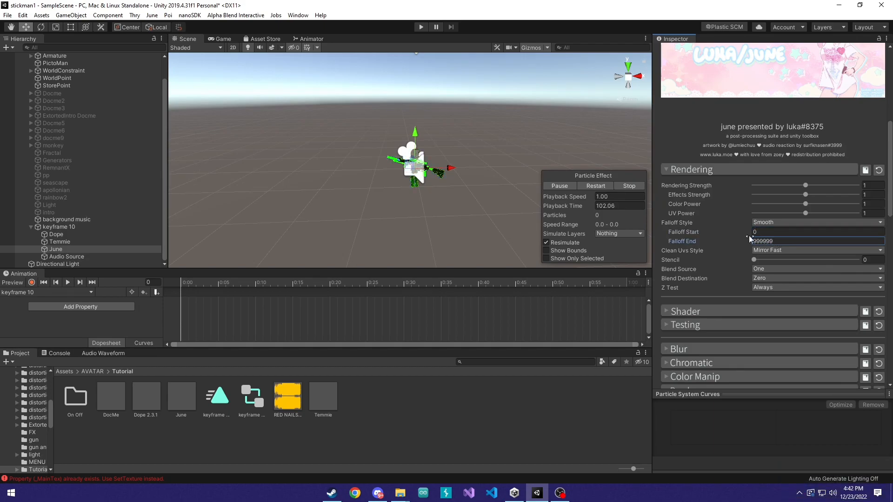
click(58, 226)
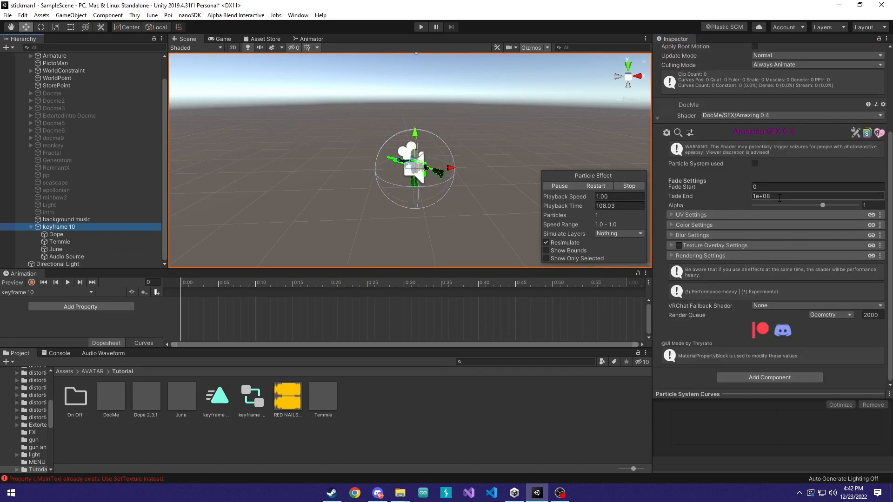
click(70, 235)
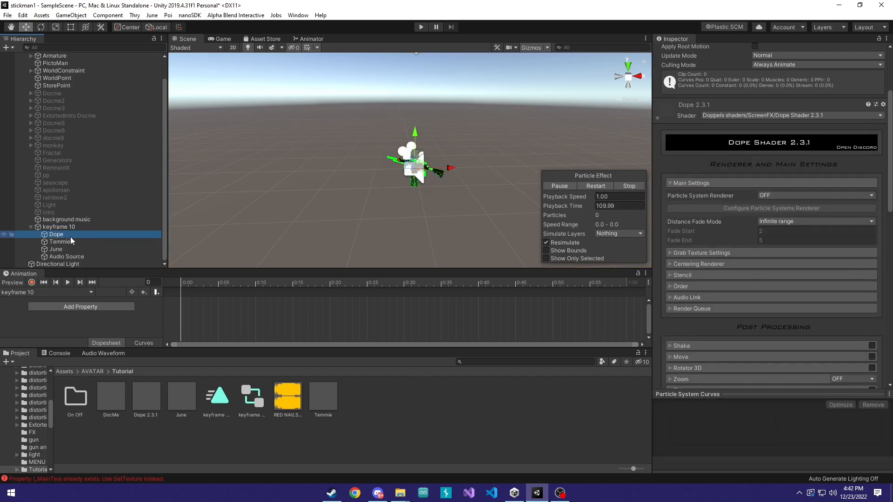
click(198, 215)
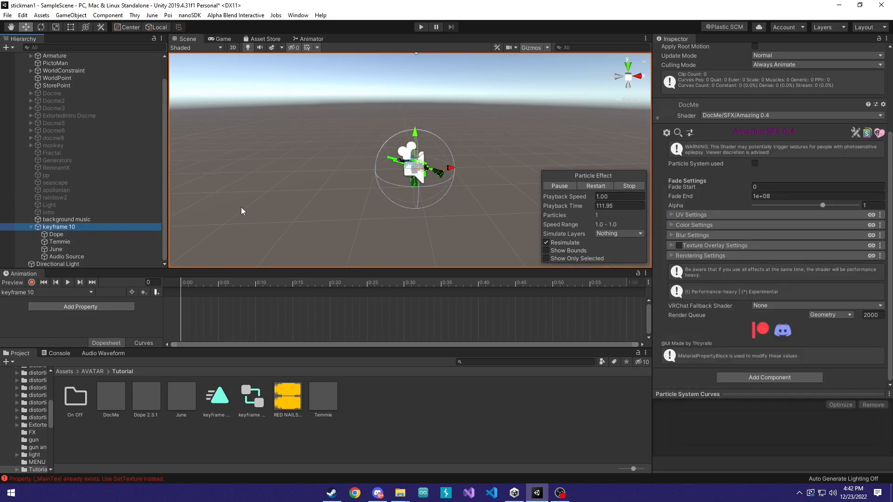
Step: Enable Zoom Settings in the UV Settings of keyframe 10's DocMe material and set Zoom to about -0.44
click(708, 216)
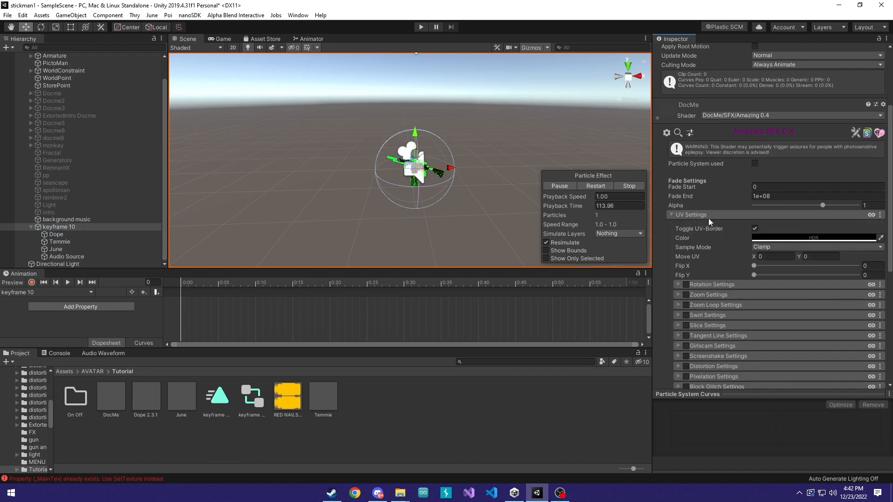
click(704, 296)
drag(805, 328, 782, 327)
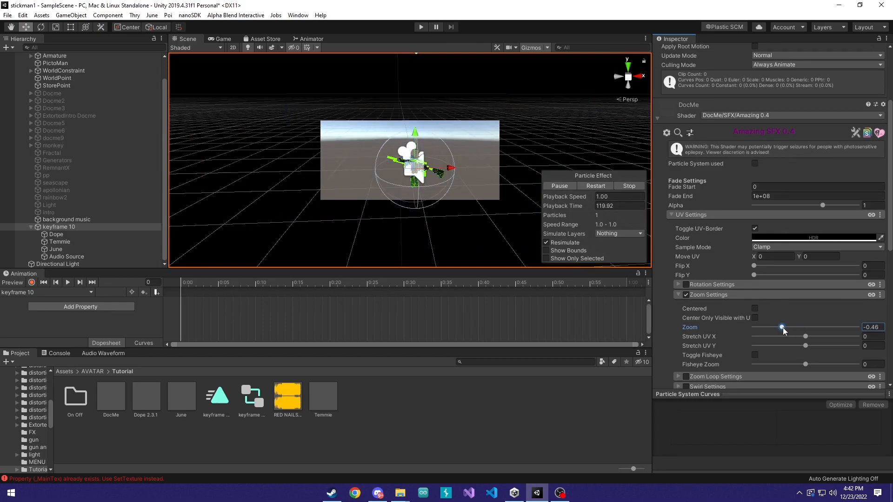
Step: Check the DocMe zoom effect in the Game and Scene views, and reset its Zoom to 0
alt+drag(298, 112, 242, 86)
click(220, 40)
click(195, 47)
click(196, 47)
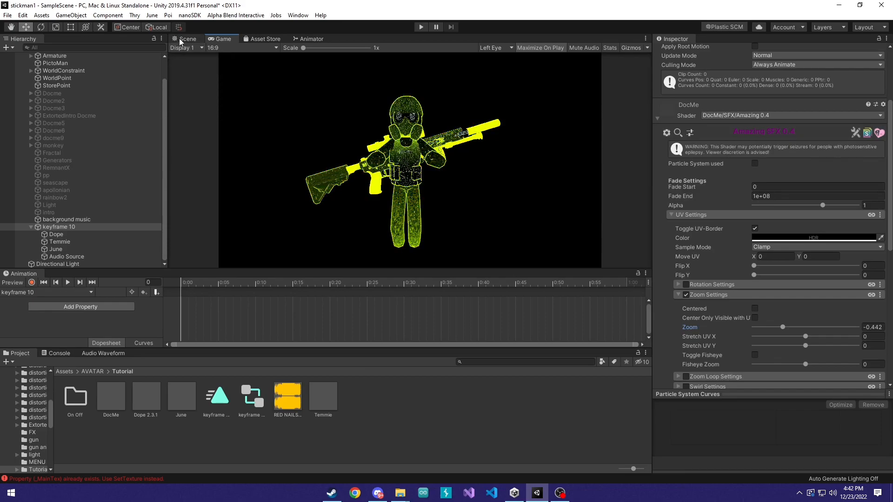
click(199, 40)
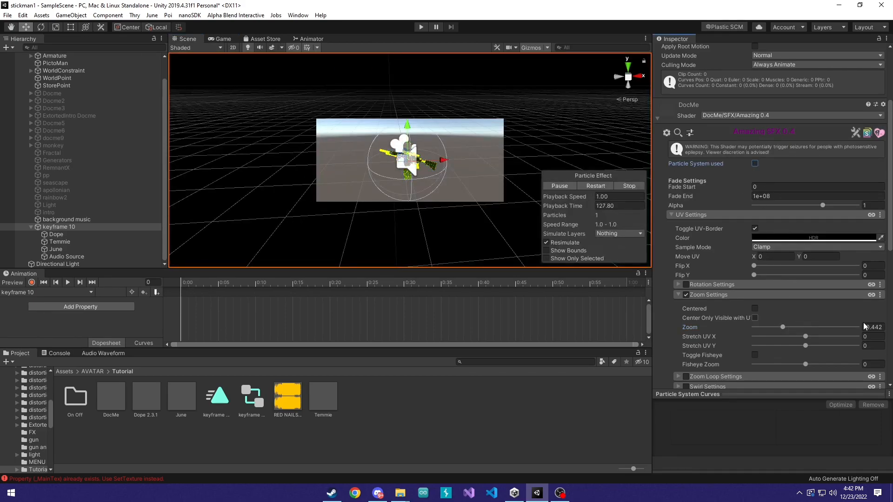
text(0)
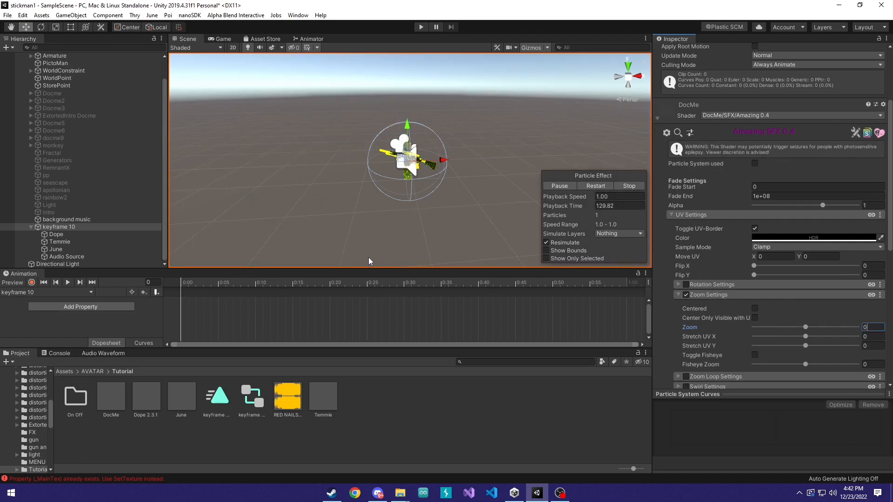
Step: Try a SIMPLE Zoom with a Zoom Amplitude of -0.4 on Dope's material, previewing its particle effect
click(65, 235)
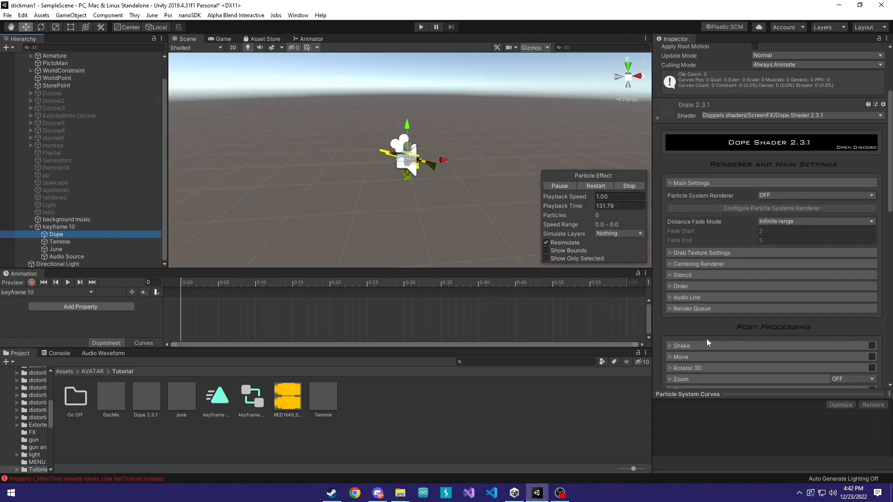
scroll(730, 297, down, 4)
click(872, 213)
click(863, 231)
click(710, 213)
mouse_move(804, 226)
mouse_down()
mouse_move(787, 228)
mouse_move(806, 230)
mouse_up()
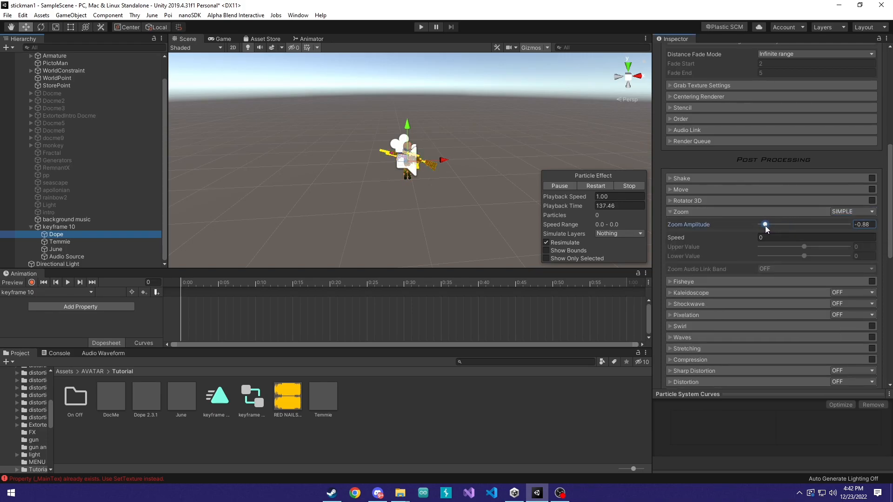
click(596, 186)
click(770, 225)
mouse_move(771, 224)
mouse_down()
mouse_move(804, 227)
mouse_move(775, 225)
mouse_move(786, 225)
mouse_up()
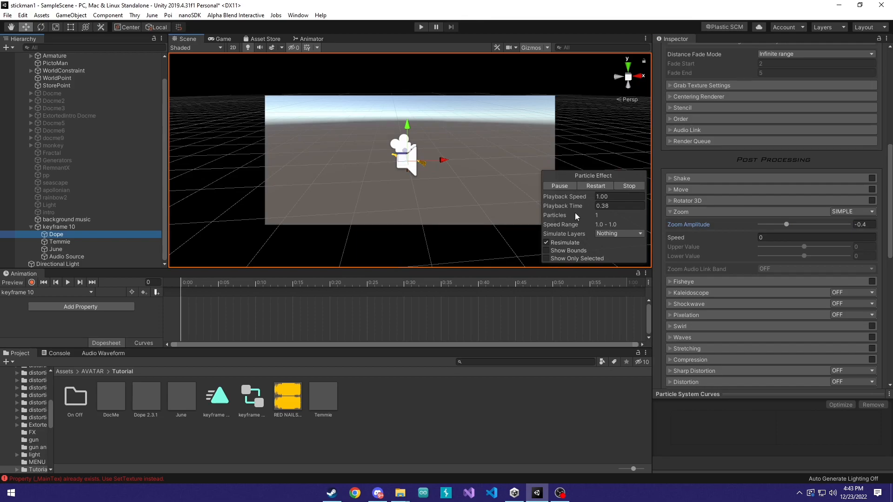
click(628, 187)
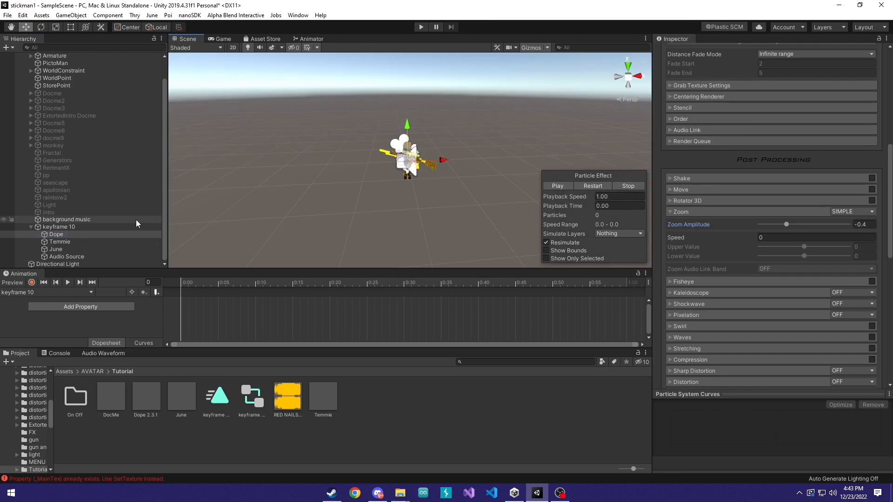
Step: Reset the Zoom Amplitude of Dope's material to 0 and switch its Zoom mode to OFF
click(90, 226)
click(56, 234)
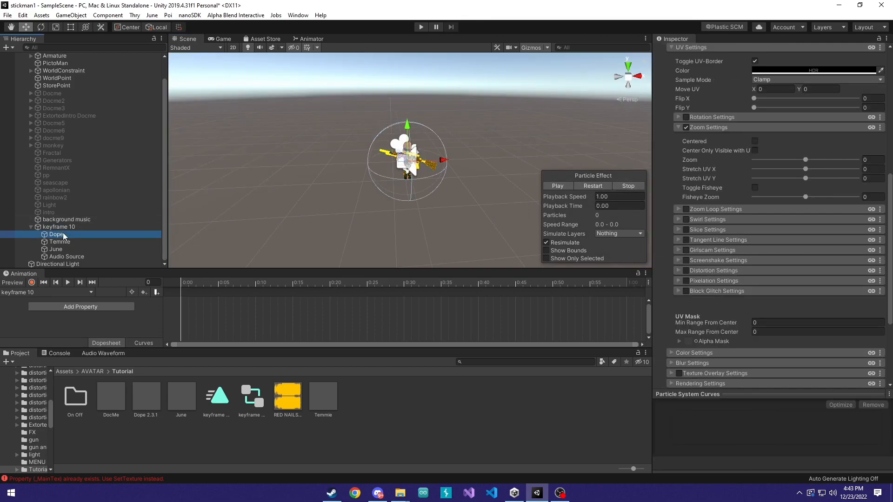
click(863, 224)
text(0)
click(852, 211)
click(842, 221)
Step: Select keyframe 10 and enlarge the Animation panel slightly
click(86, 227)
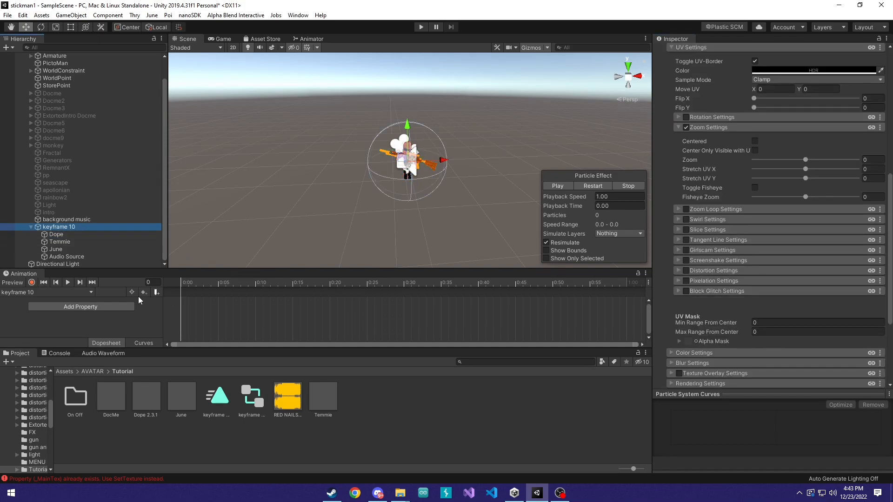
mouse_move(219, 270)
mouse_down()
mouse_move(221, 248)
mouse_move(223, 263)
mouse_up()
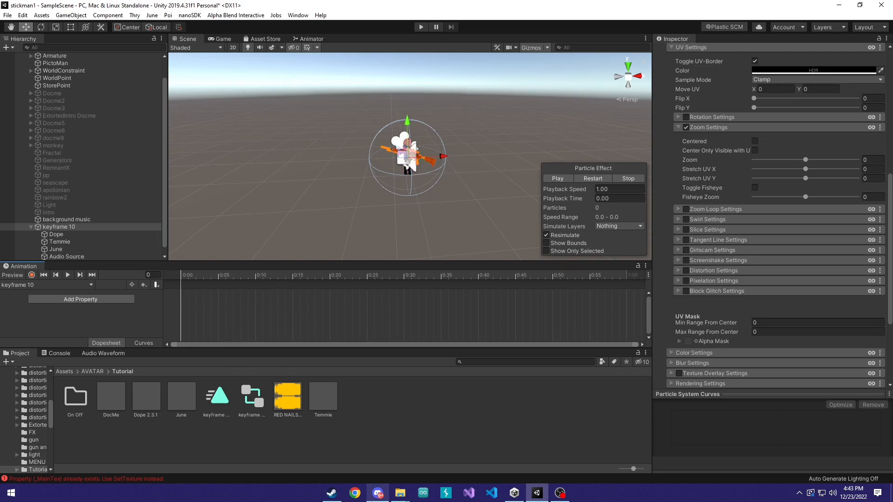
Step: Switch to Chrome and browse the subscribed YouTube channels for VRChat keyframe animation examples
click(351, 495)
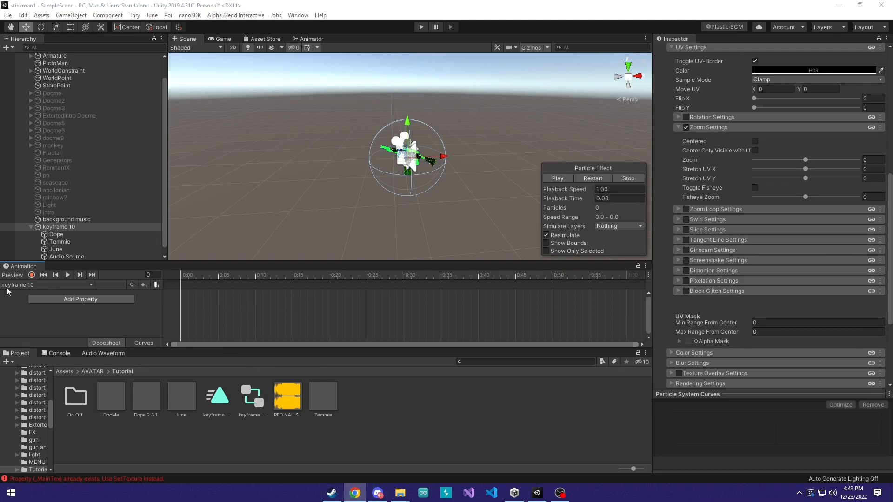
click(197, 276)
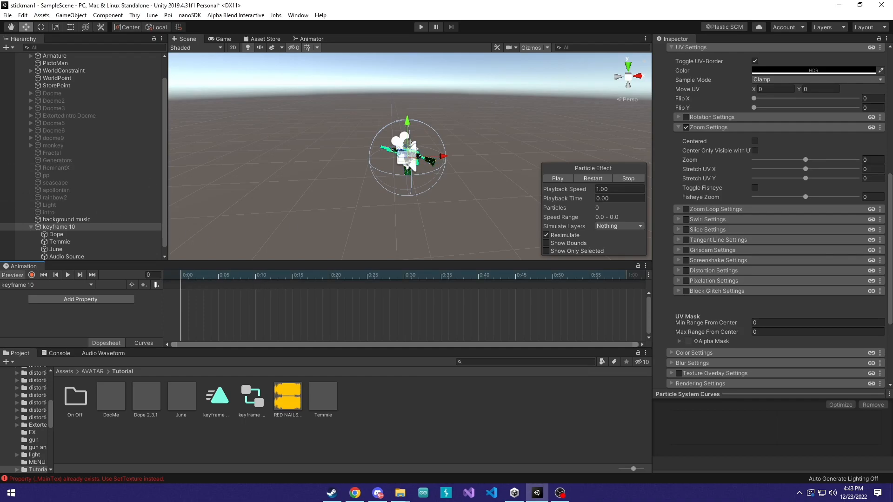
key(alt+Tab)
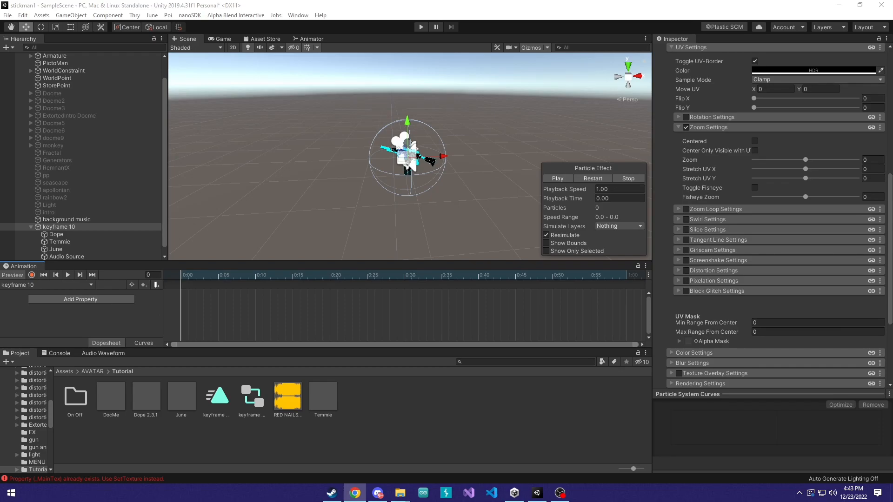
drag(0, 95, 246, 0)
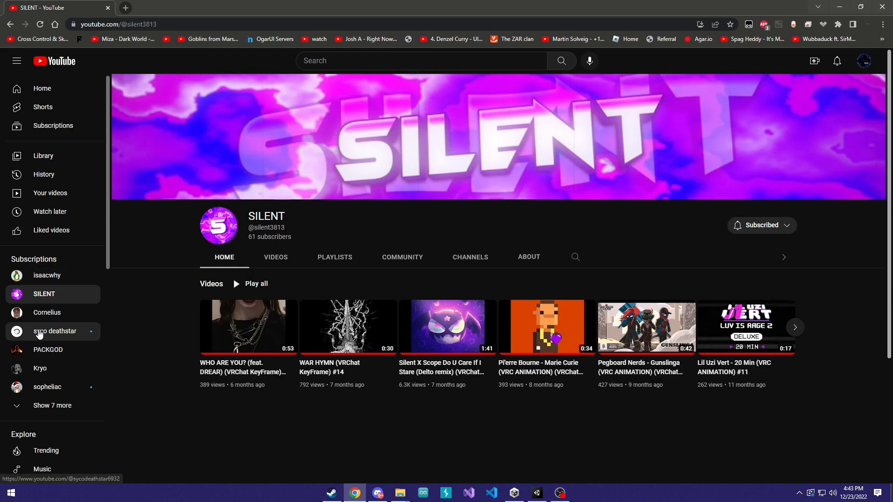
click(51, 331)
click(279, 258)
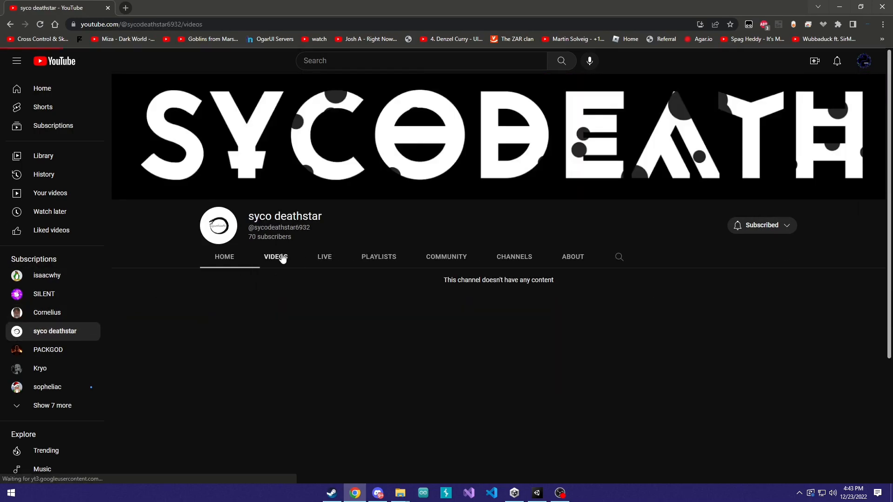
click(65, 368)
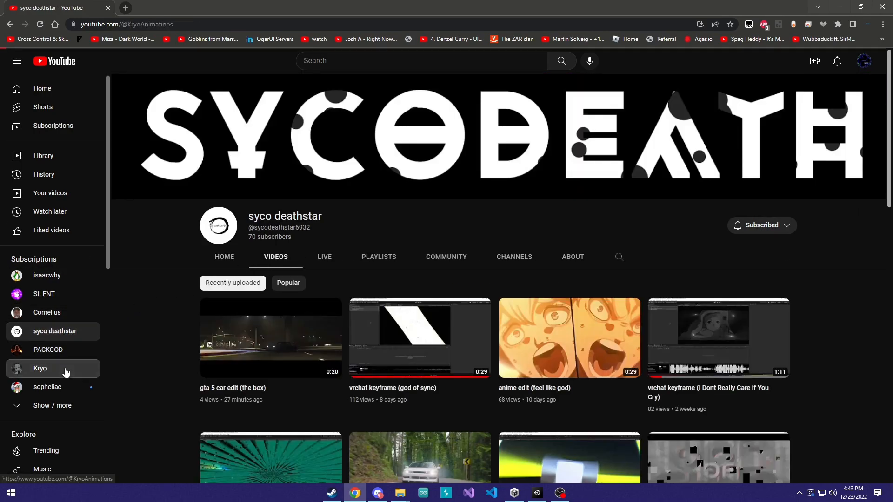
scroll(316, 277, down, 3)
scroll(325, 279, up, 3)
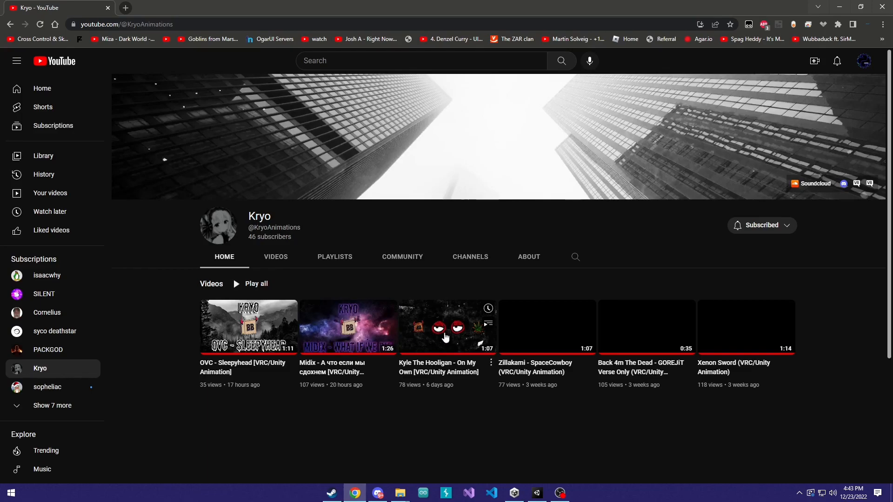
Step: Watch the opening seconds of "Zillakami - SpaceCowboy (VRC/Unity Animation)" to study its effects, and close the browser
click(541, 333)
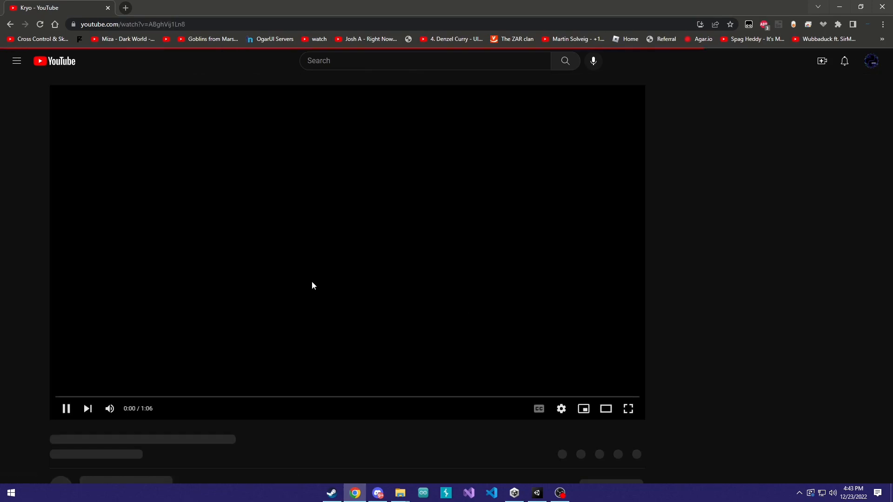
click(284, 279)
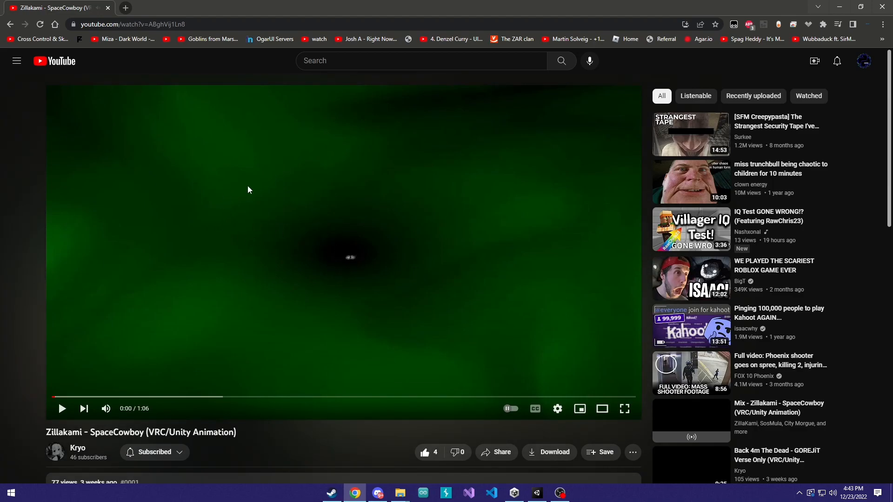
click(337, 263)
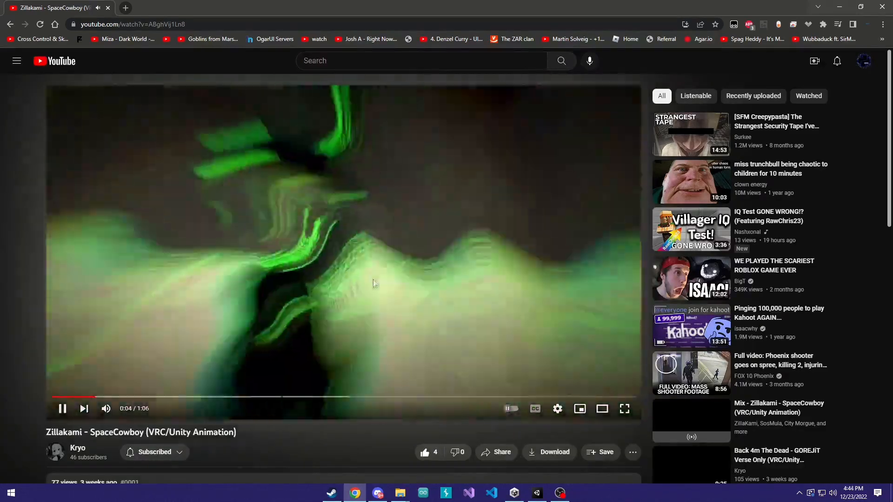
click(256, 212)
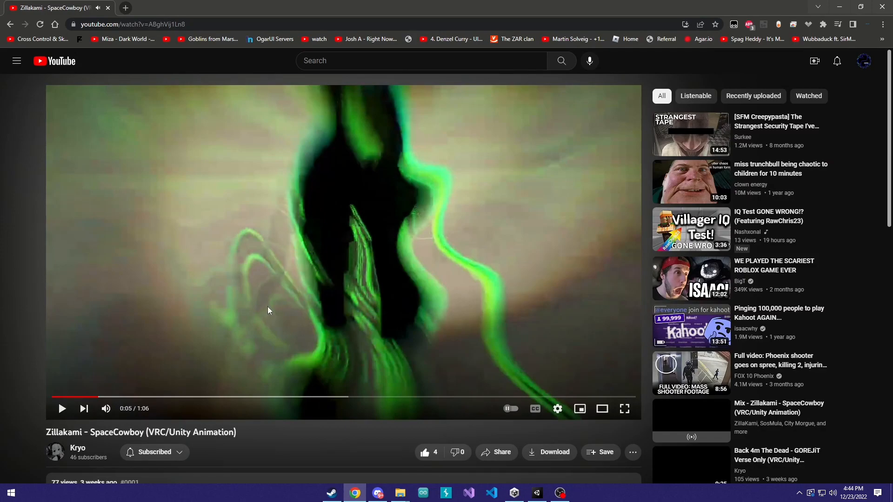
click(432, 228)
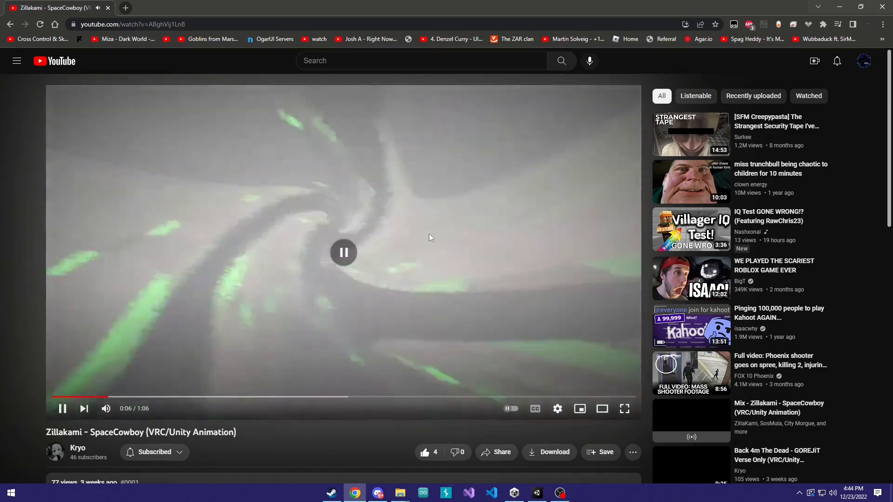
click(367, 311)
key(alt+Left)
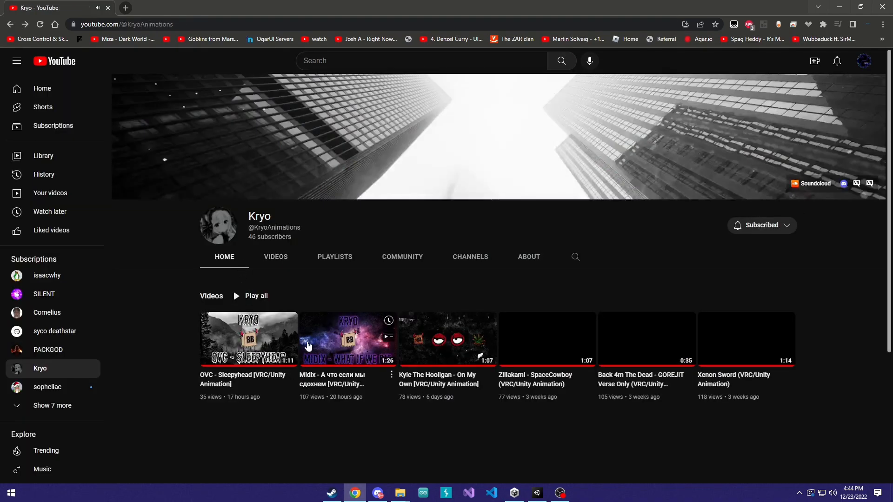
drag(293, 5, 300, 40)
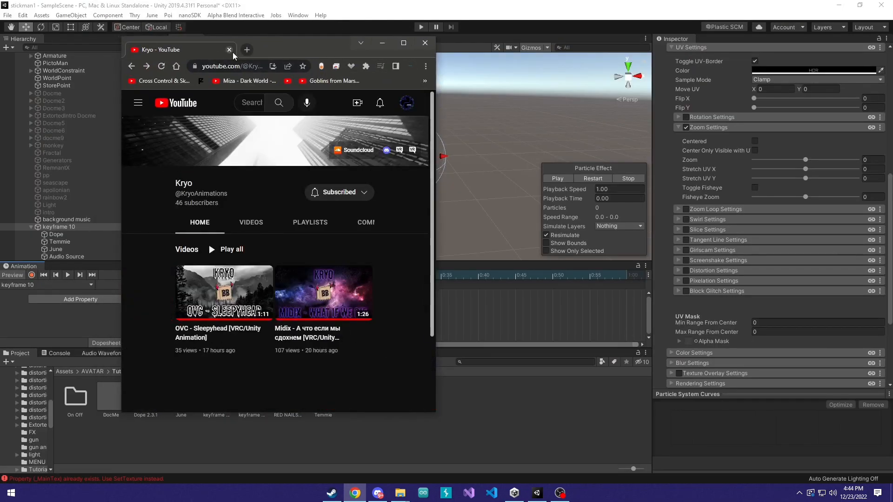
click(229, 50)
Step: Show the Audio Waveform, enable Instant Audio Playback and scrub through the start of keyframe 10's timeline to hear the song
click(110, 353)
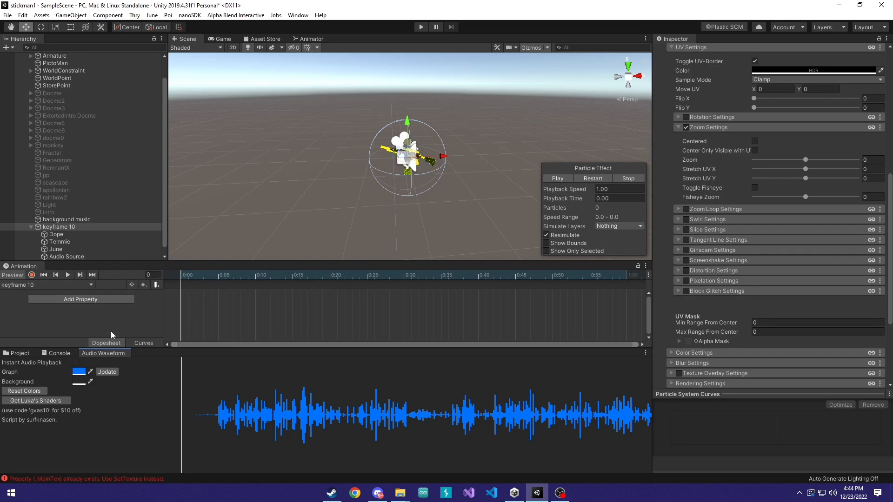
click(77, 362)
drag(257, 274, 213, 326)
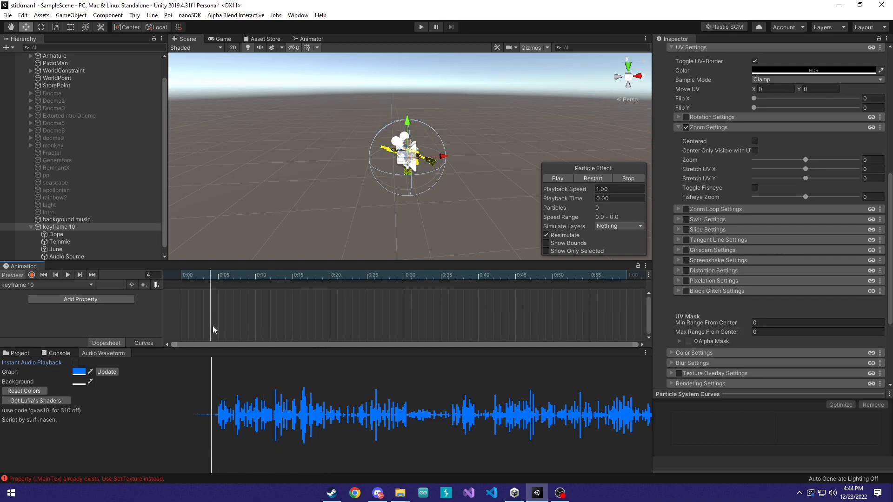
drag(210, 277, 335, 300)
drag(286, 274, 179, 275)
key(space)
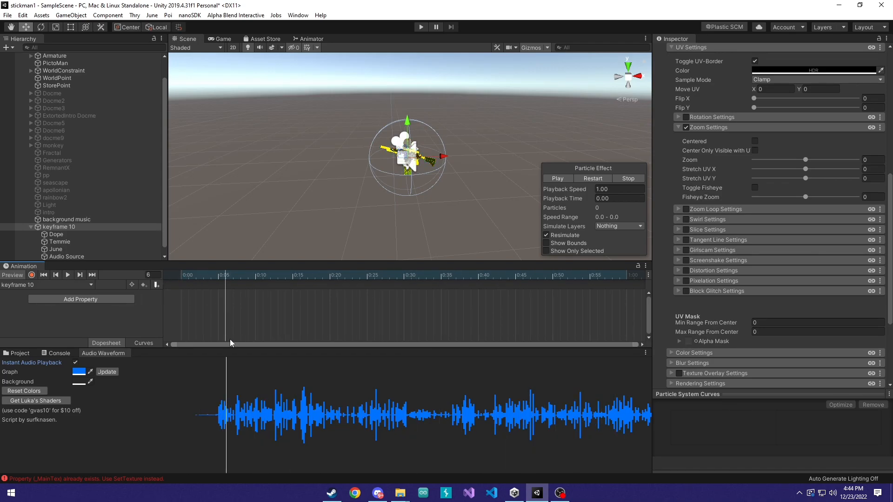
Step: Turn off Instant Audio Playback and widen the Animation timeline's range to several minutes to view more of the song's waveform
click(75, 364)
scroll(464, 329, down, 5)
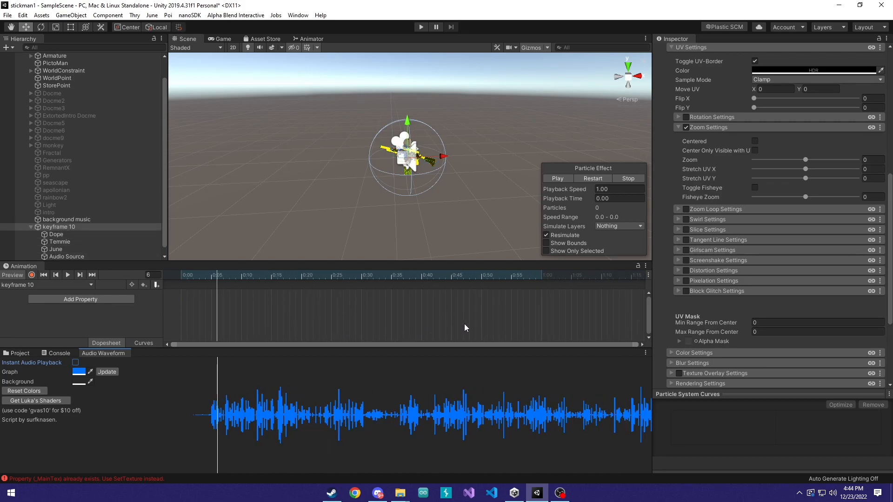
scroll(464, 324, down, 10)
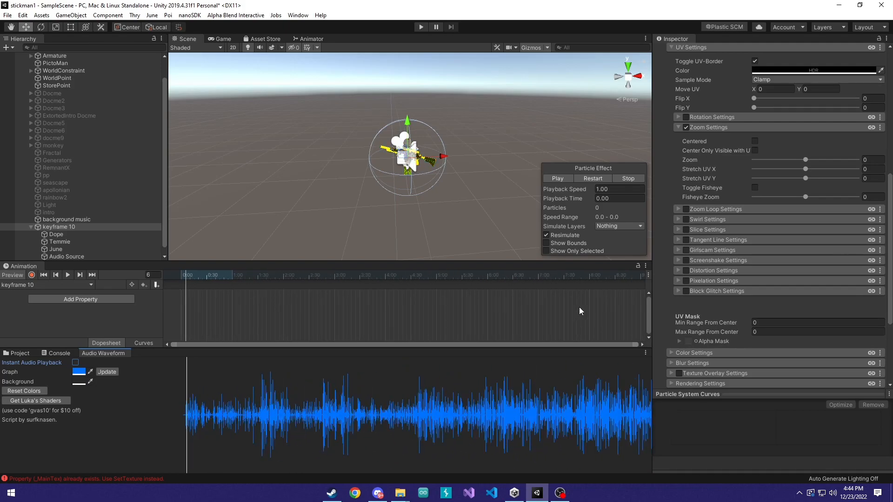
scroll(578, 307, down, 3)
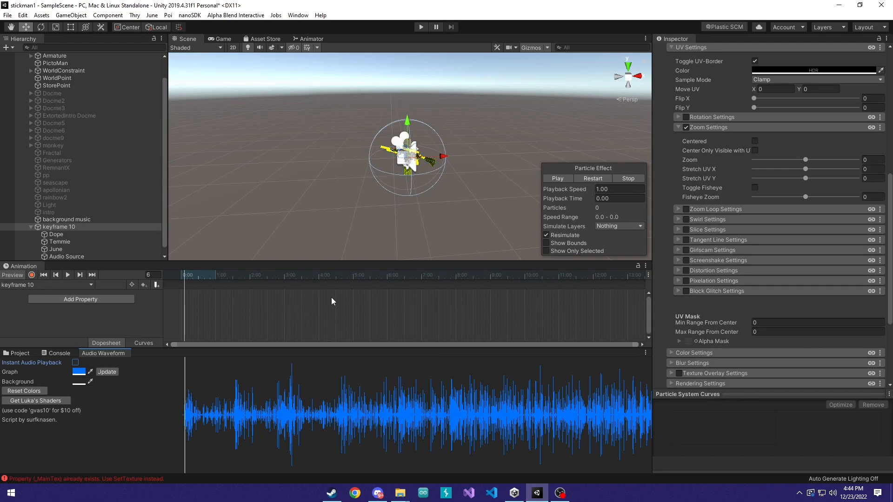
click(292, 15)
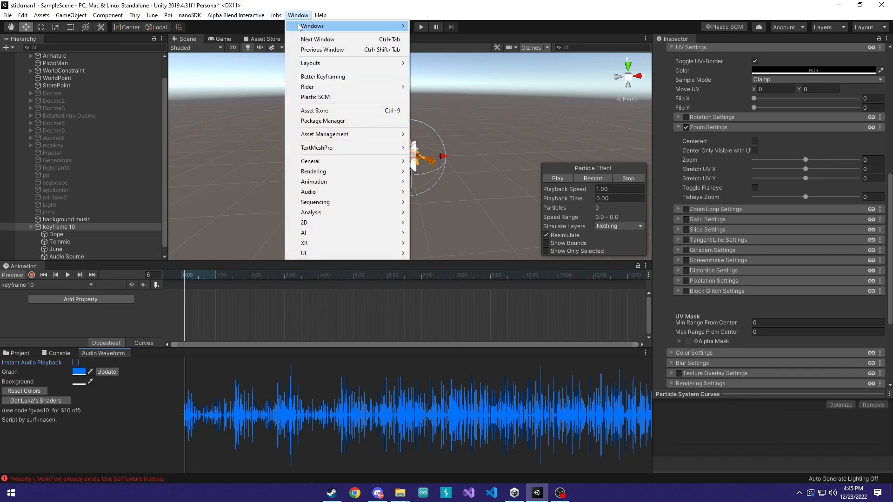
mouse_move(305, 27)
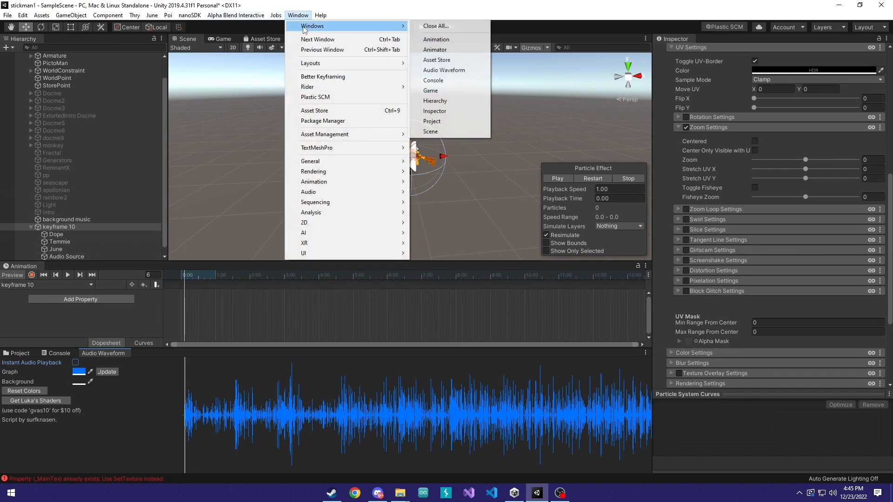
click(434, 49)
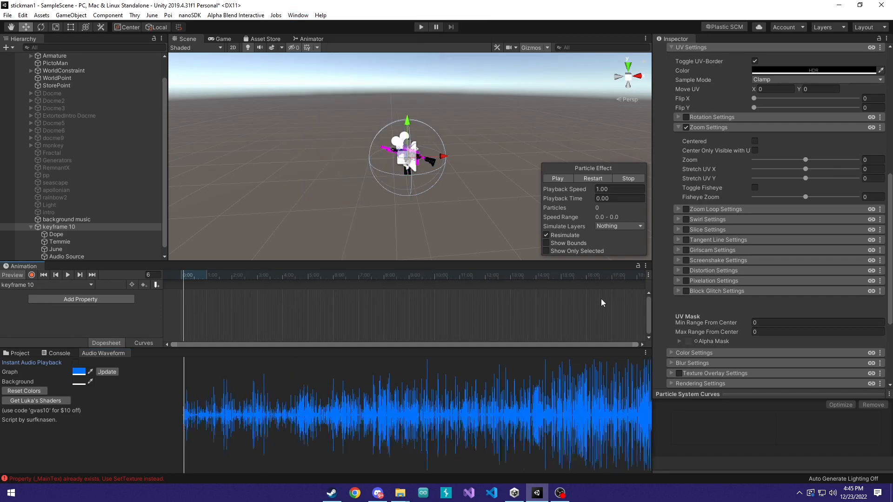
Step: Find the end of the song's waveform on keyframe 10's Animation timeline and move the playhead there, to frame 3061
scroll(601, 292, down, 5)
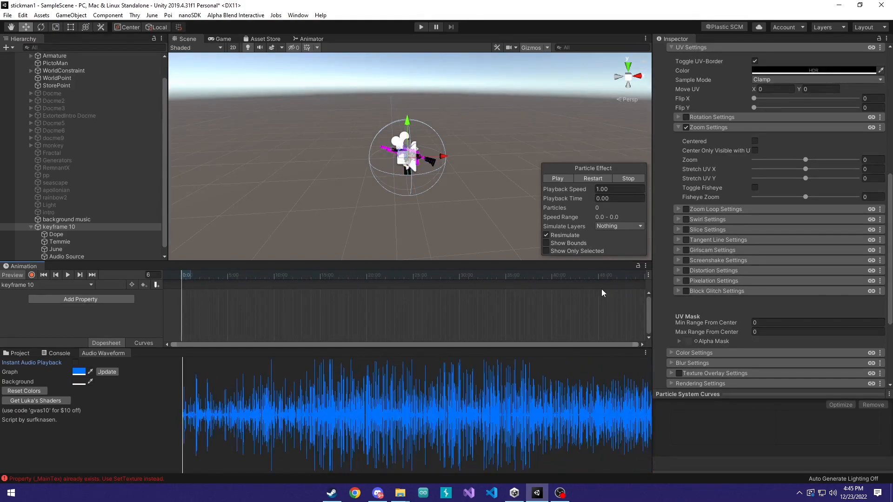
scroll(602, 287, down, 2)
scroll(578, 333, up, 7)
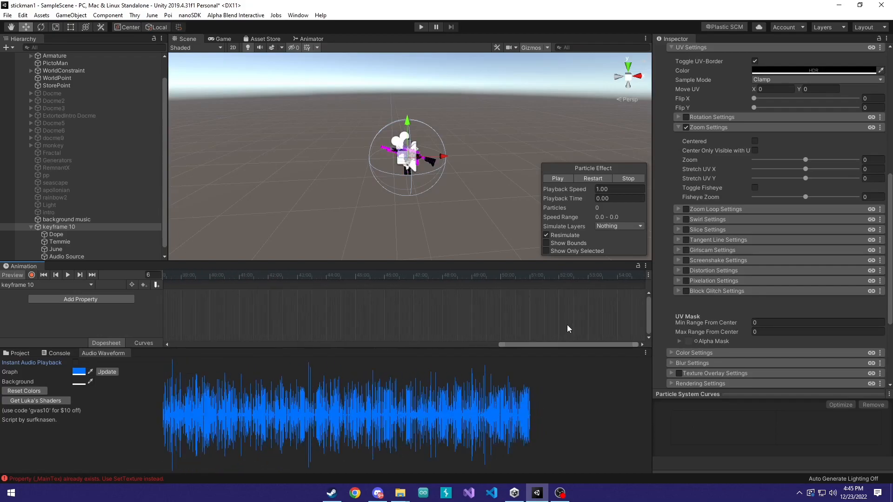
scroll(566, 322, up, 6)
scroll(458, 319, up, 3)
drag(468, 275, 473, 276)
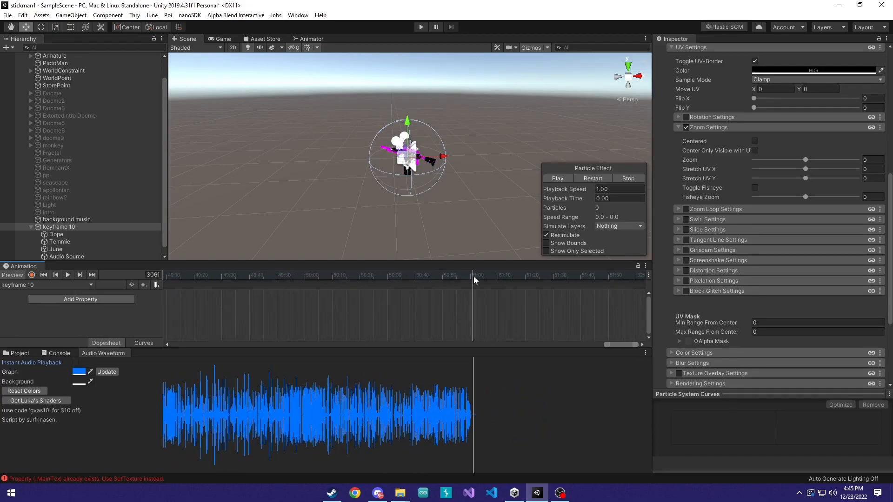
Step: Switch to Chrome, open soundcloud.com, look through the liked tracks in the library, and close the browser
click(354, 493)
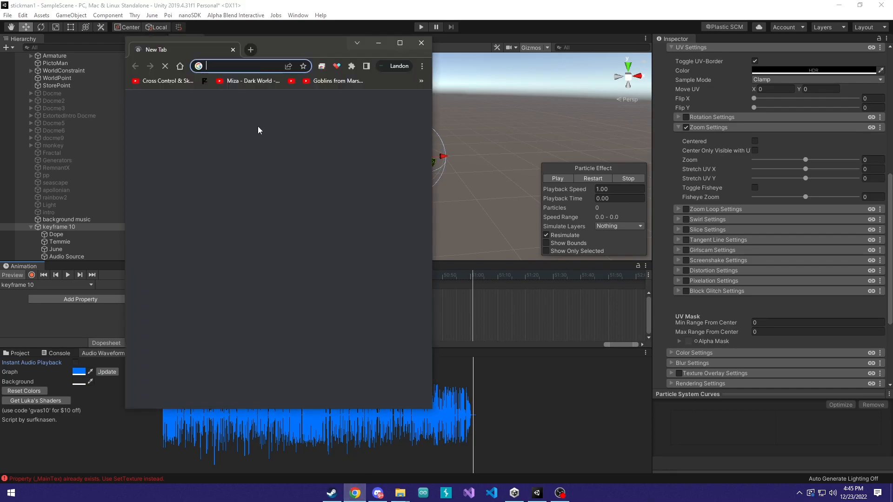
text(soundcloud.com)
key(Return)
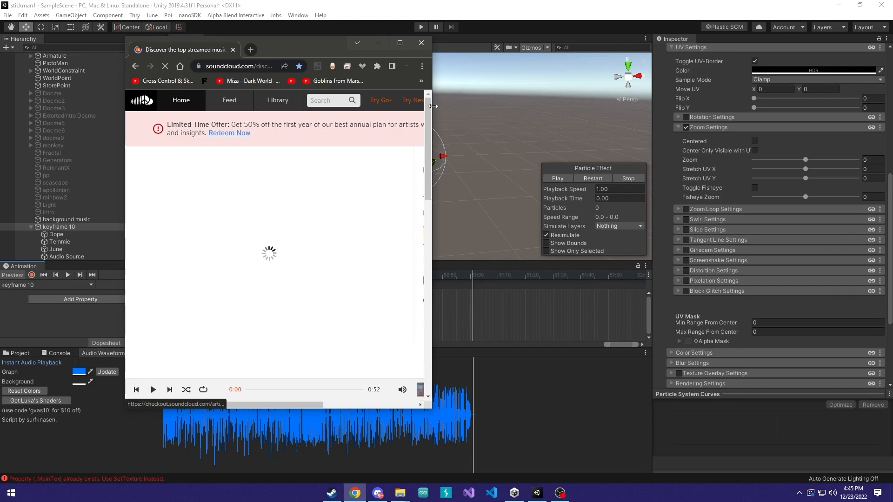
drag(432, 106, 556, 107)
click(282, 102)
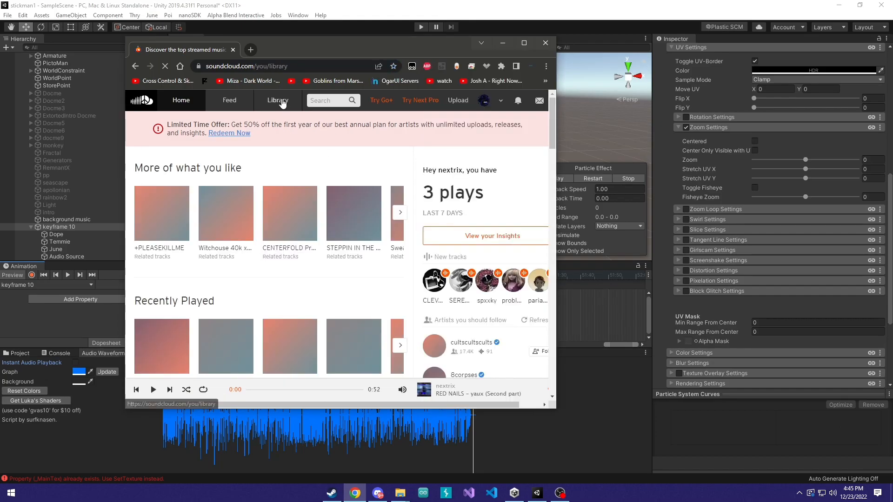
click(202, 174)
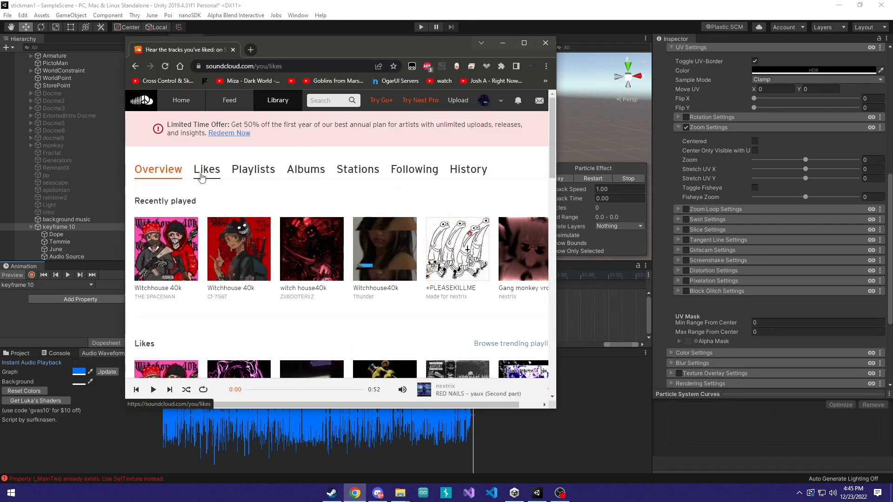
scroll(327, 249, down, 10)
scroll(327, 249, down, 10)
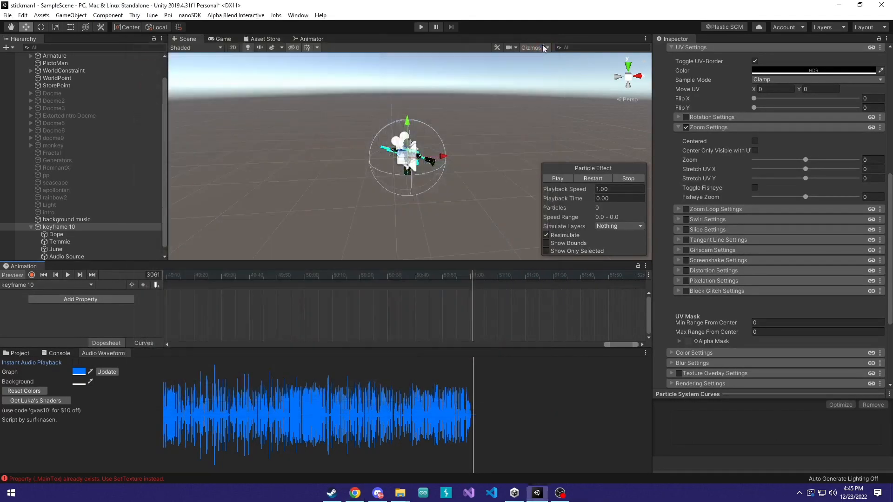
click(546, 42)
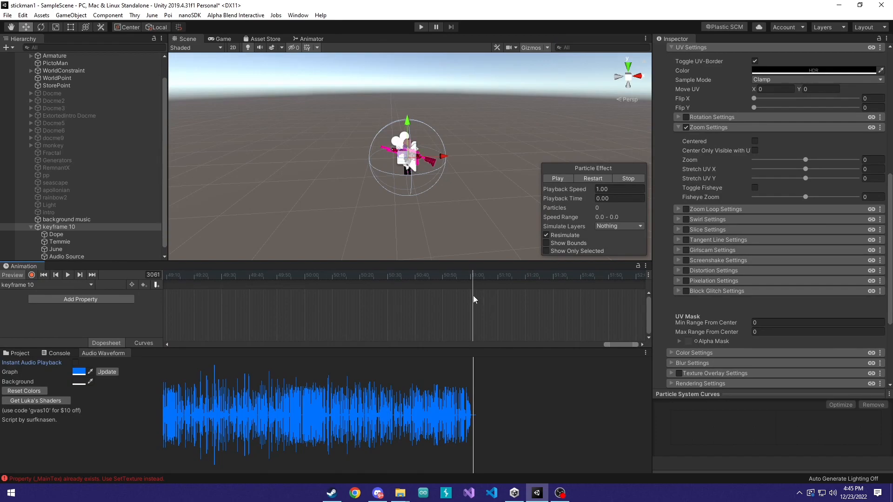
Step: Refine the playhead to frame 3062, just past the end of the song's waveform
scroll(476, 306, up, 5)
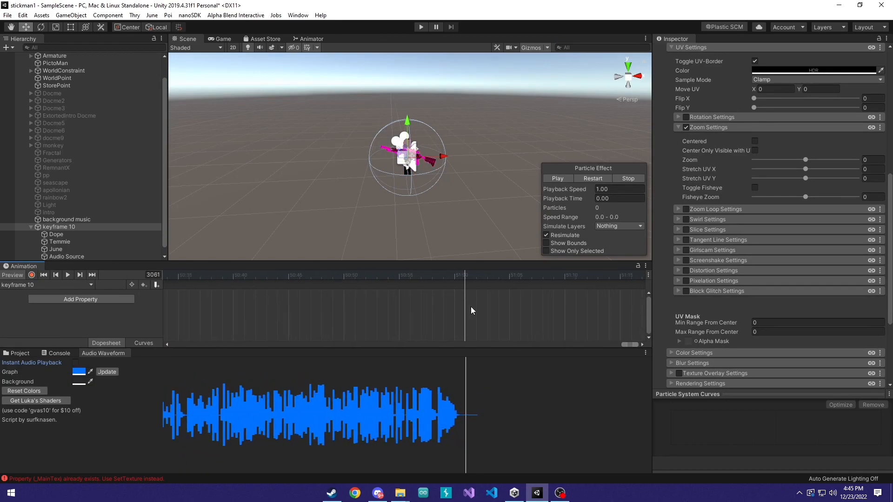
scroll(471, 311, up, 2)
click(478, 278)
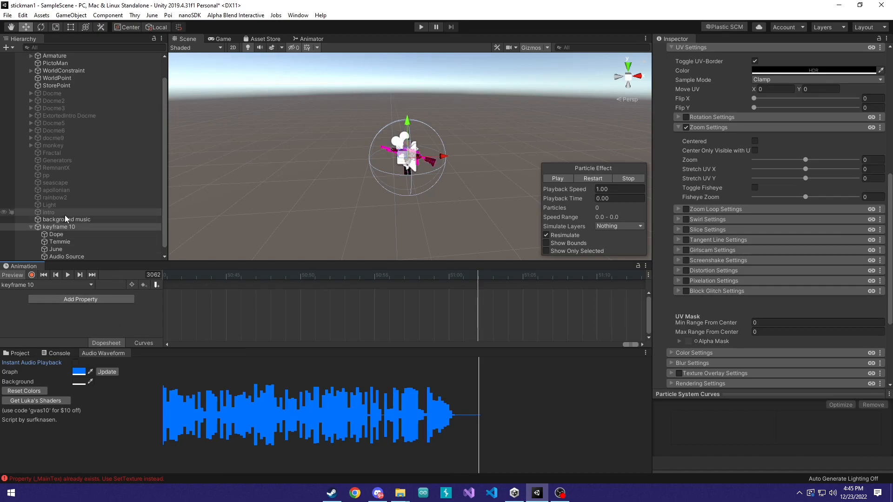
Step: Add the Transform Position property to keyframe 10's clip and key it at frame 3062
click(66, 300)
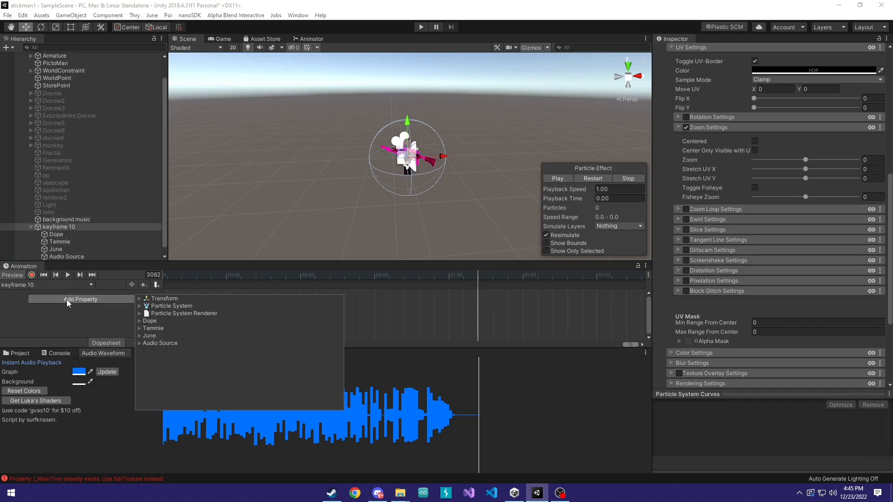
click(139, 306)
click(140, 306)
click(139, 298)
click(338, 306)
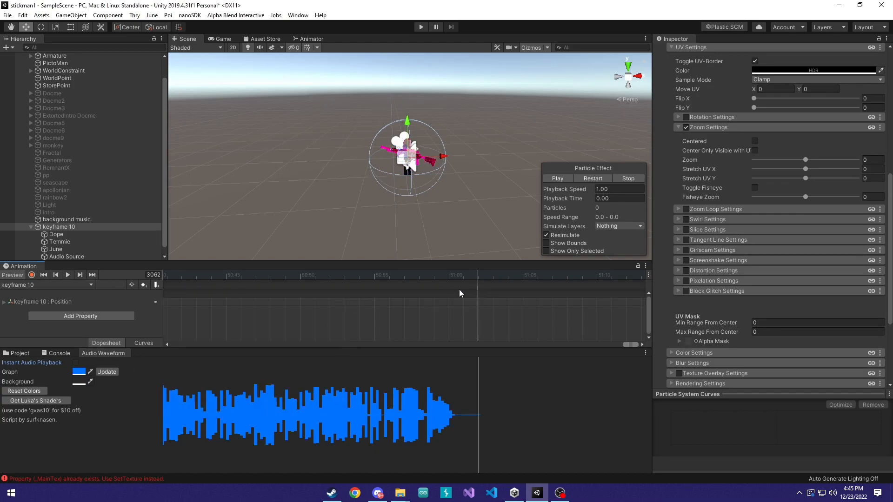
right_click(159, 304)
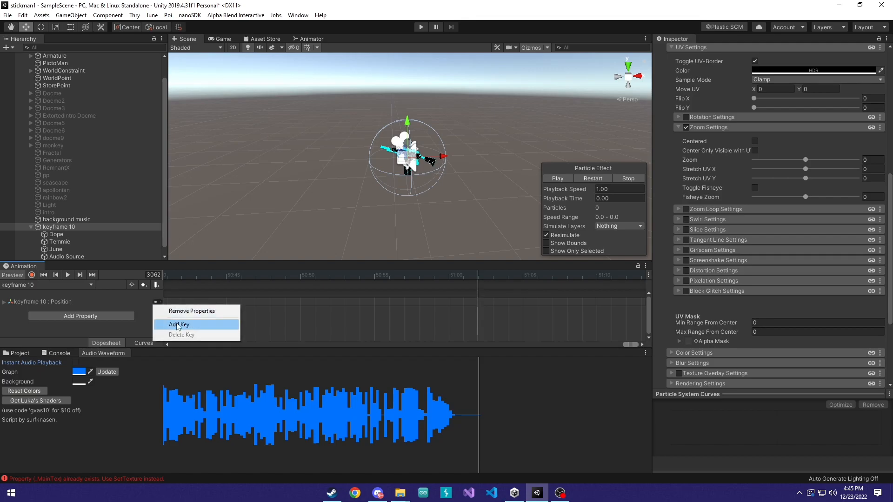
click(216, 323)
Step: Show the clip's whole timeline and play the animation from near its start
drag(627, 345, 171, 345)
drag(453, 278, 122, 315)
key(space)
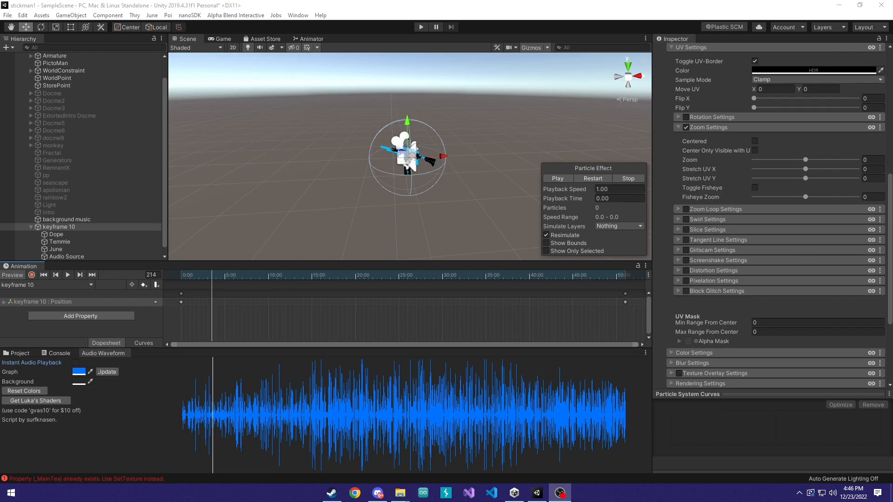
click(192, 275)
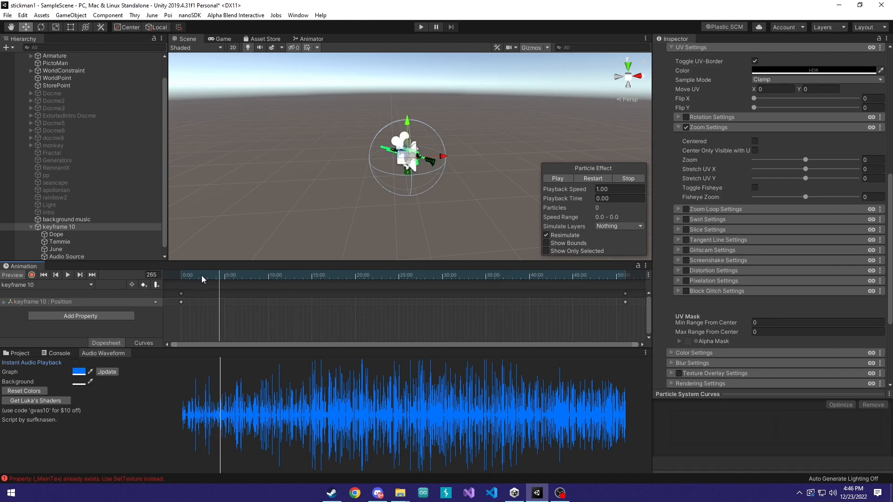
Step: Set the Windows speaker volume to 82
click(832, 493)
drag(861, 470, 843, 470)
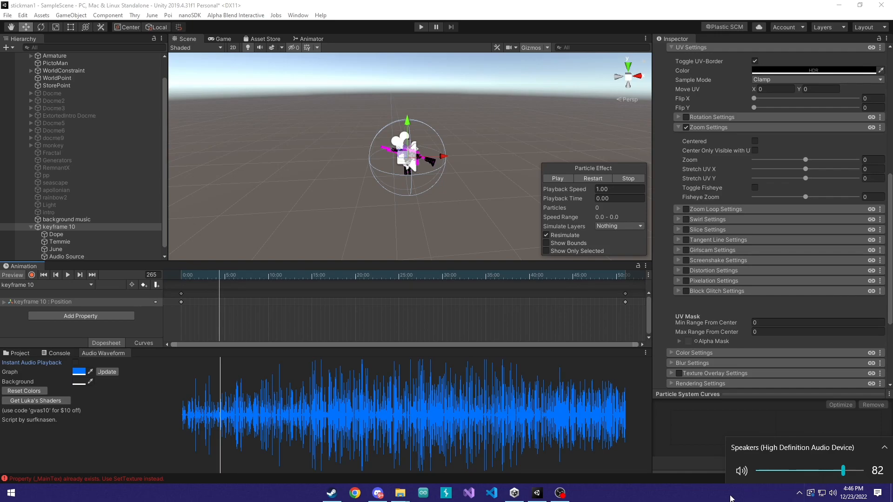
click(280, 363)
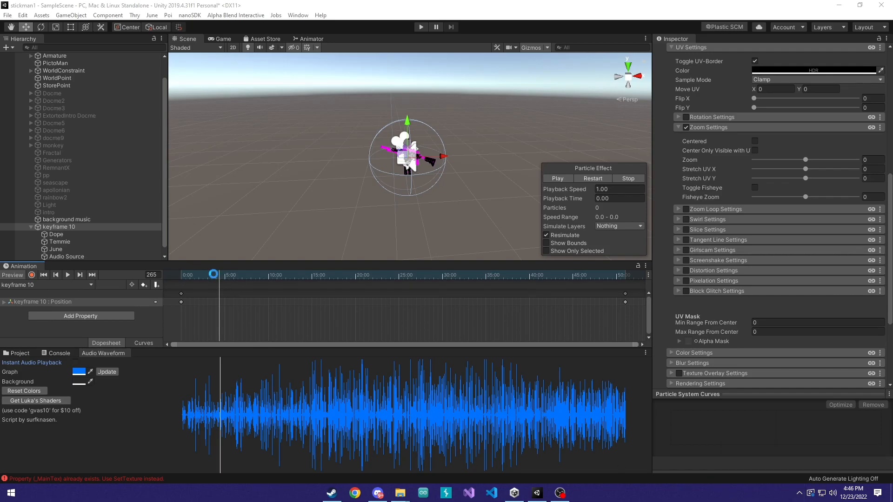
Step: Return the playhead to the start, enable Instant Audio Playback and scrub through the song to frame 385
drag(214, 278, 178, 278)
click(75, 363)
drag(194, 276, 239, 339)
scroll(224, 328, up, 3)
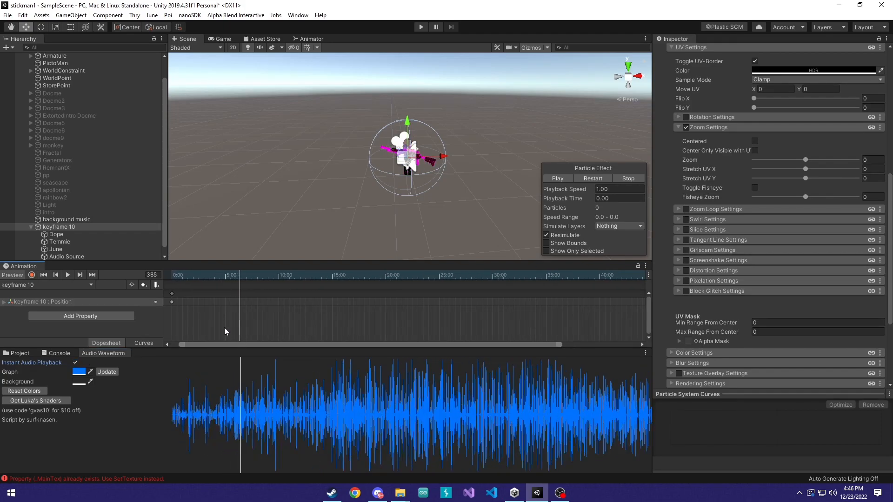
Step: Load the pleasekillme audio clip from AVATAR/distortion9 into the Audio Waveform and dock that window above the Animation timeline
click(18, 353)
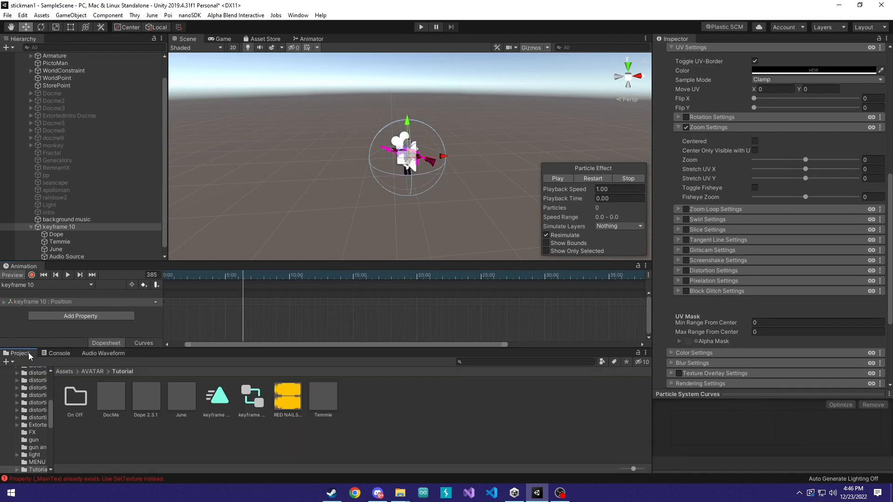
double_click(140, 395)
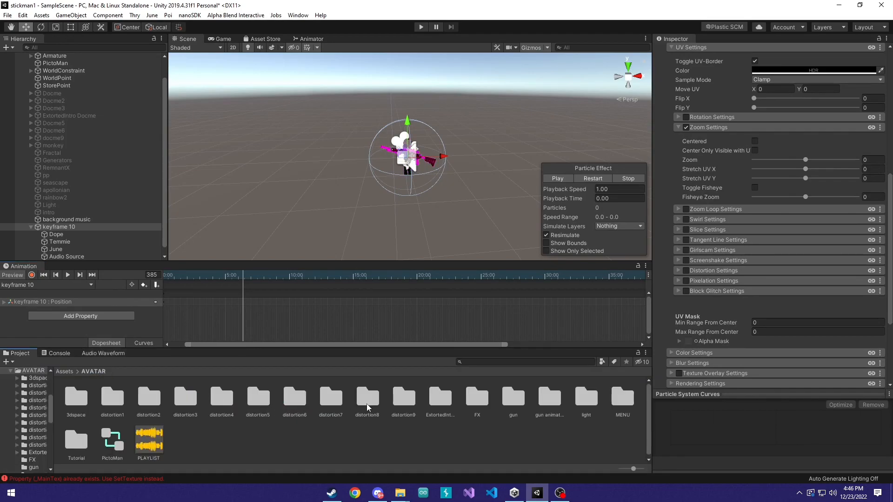
double_click(403, 398)
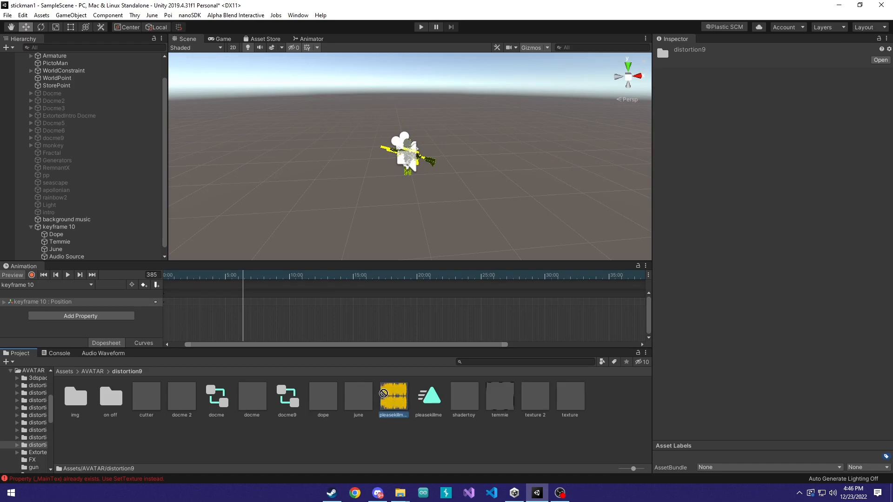
drag(103, 353, 233, 293)
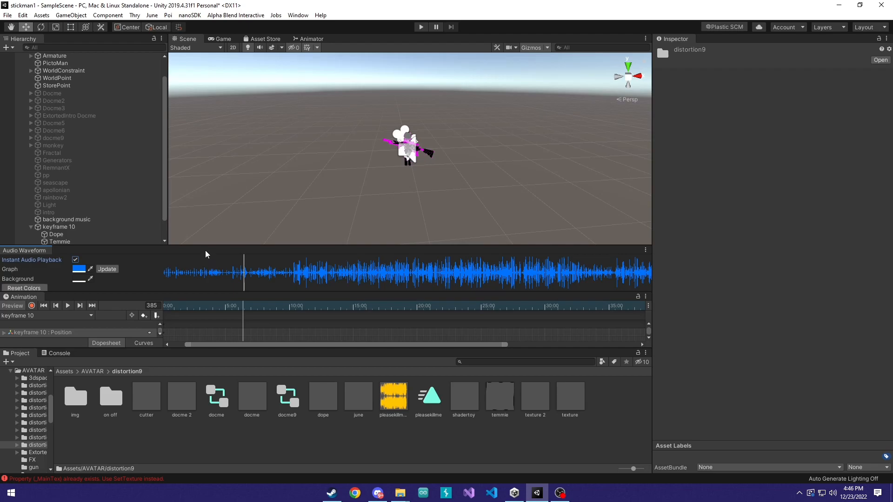
Step: Turn off Instant Audio Playback and repeatedly play the opening second of the pleasekillme track on the timeline
drag(191, 305, 161, 305)
key(space)
key(space)
click(73, 261)
drag(184, 307, 175, 309)
key(space)
key(space)
click(174, 307)
key(space)
key(space)
click(173, 308)
Step: Turn on Instant Audio Playback and scrub through the pleasekillme track to frame 720
click(75, 260)
click(177, 309)
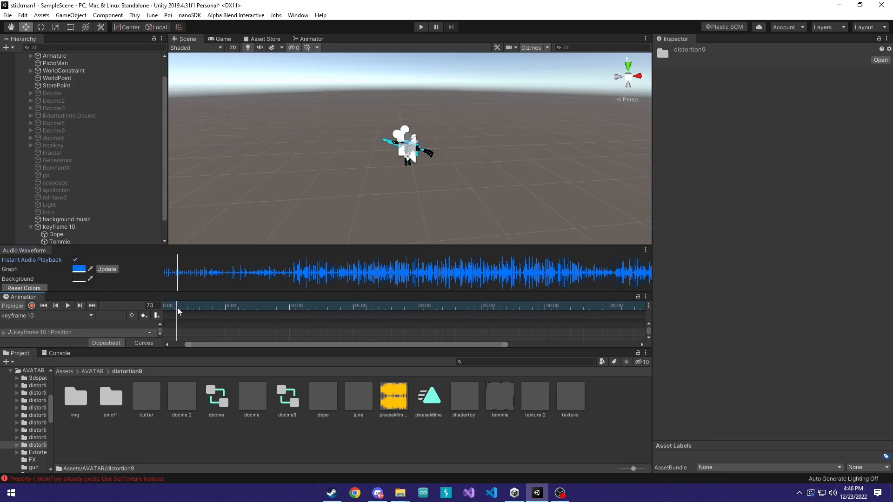
drag(177, 311, 314, 319)
Step: Load the RED NAILS clip from the Tutorial folder into the Audio Waveform, dock it beside Console, and return the playhead to frame 0
drag(24, 250, 119, 325)
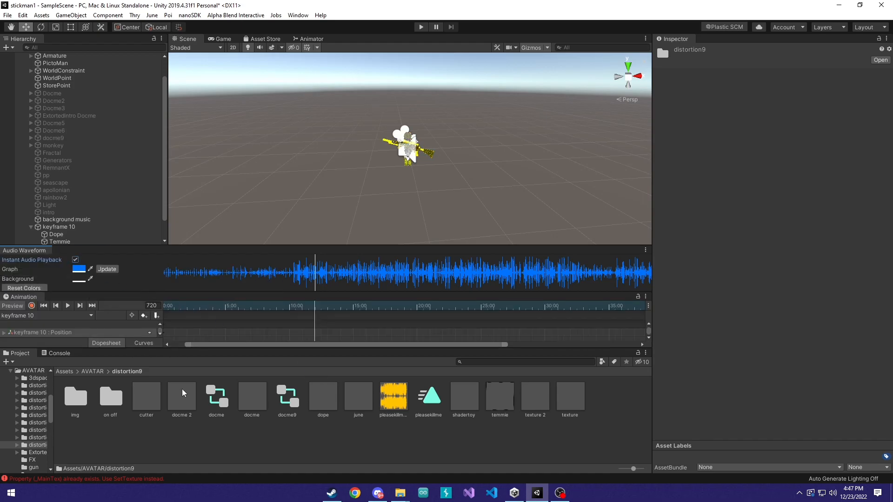
click(94, 372)
click(436, 412)
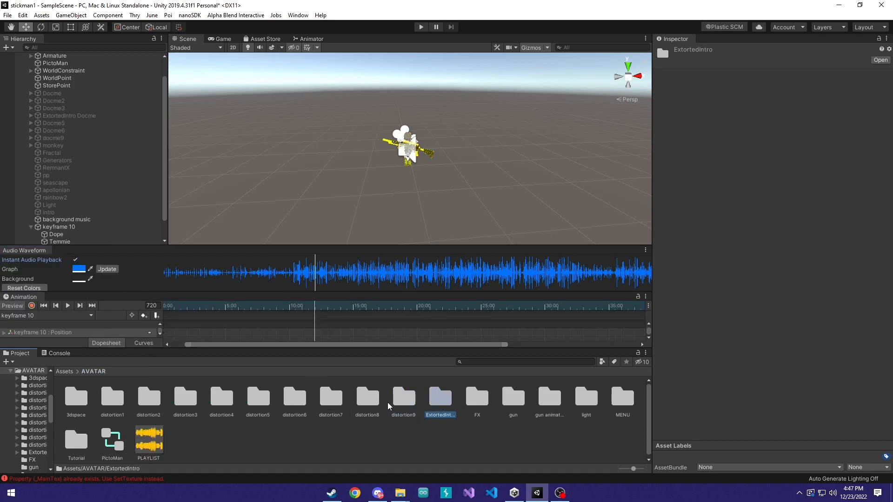
double_click(76, 441)
drag(287, 396, 324, 278)
drag(24, 250, 114, 366)
drag(279, 289, 94, 349)
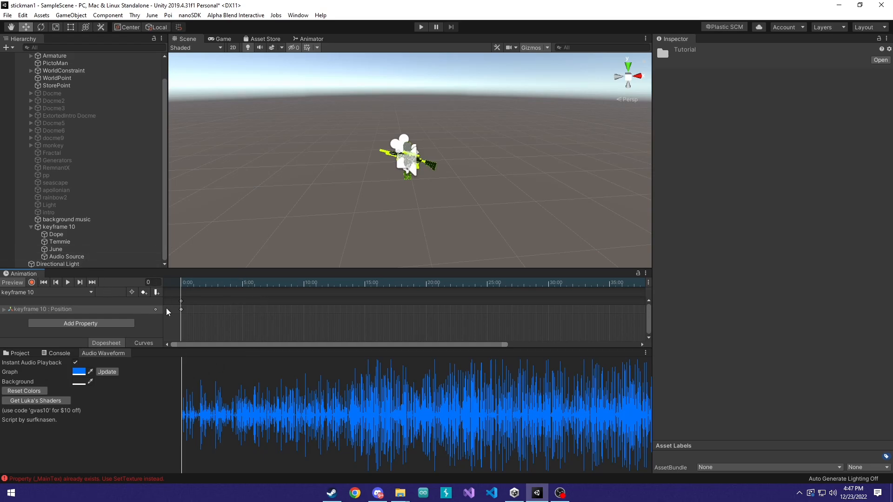
Step: Select keyframe 10, start animation recording, and key the DocMe shader's Zoom at about -0.919 on frame 0
click(69, 227)
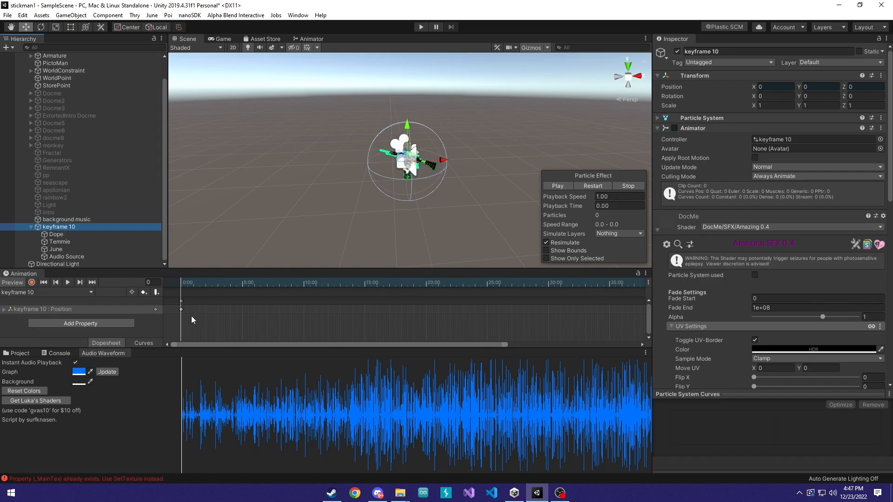
scroll(188, 317, up, 5)
scroll(181, 321, up, 4)
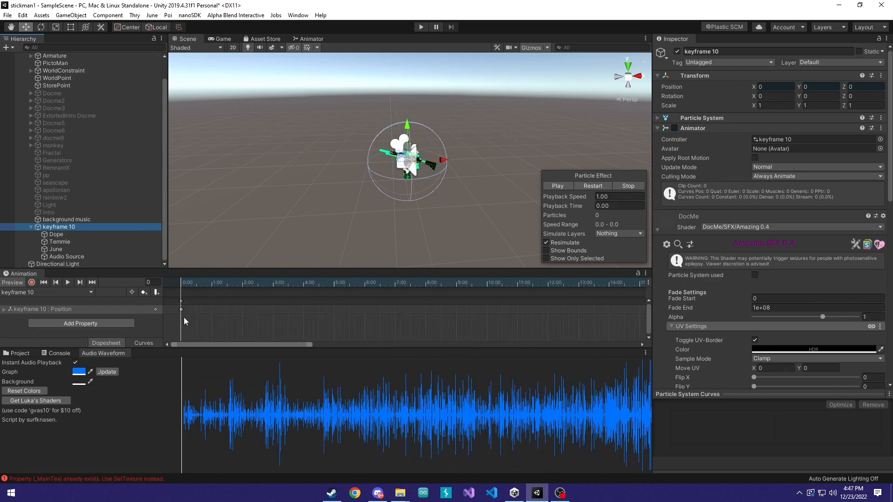
scroll(180, 316, up, 2)
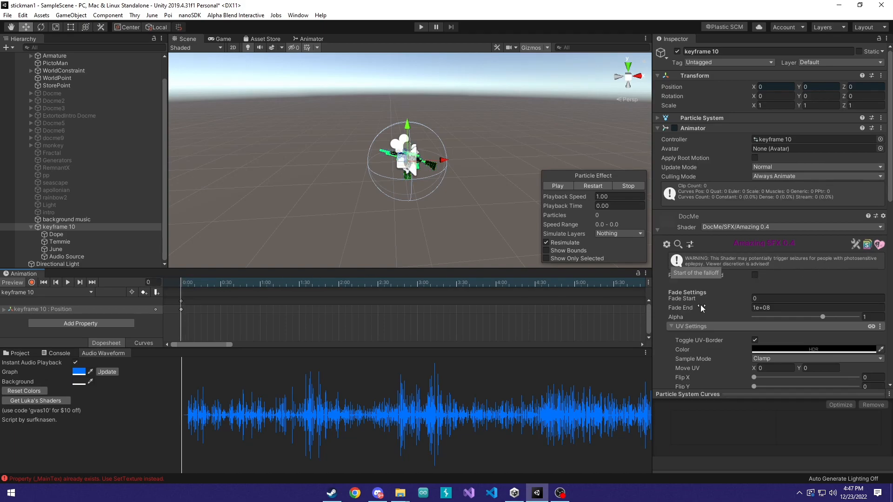
scroll(732, 300, down, 3)
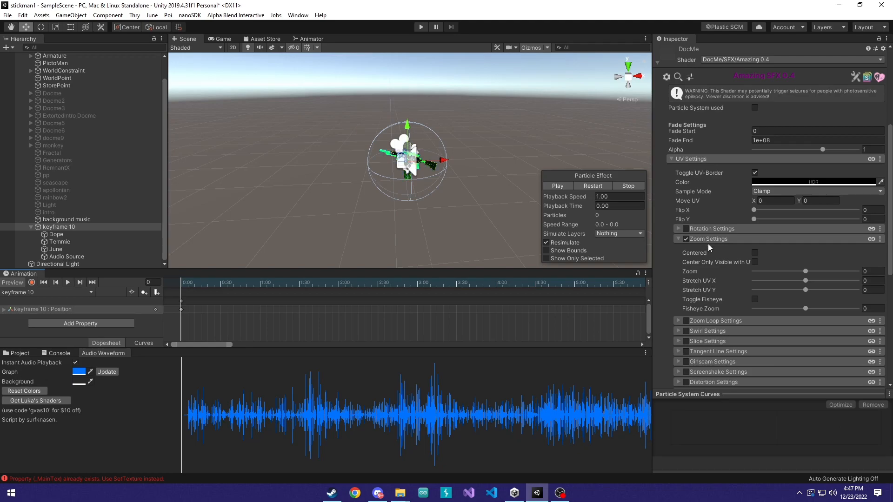
click(32, 283)
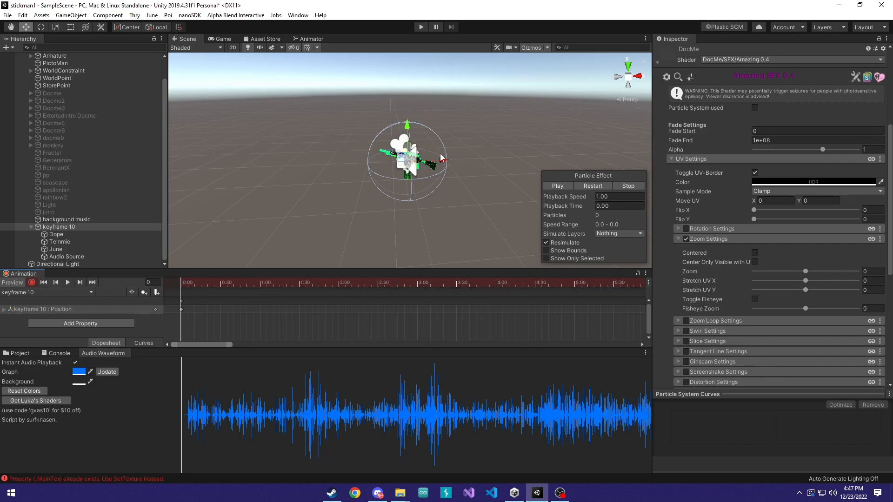
drag(806, 271, 760, 272)
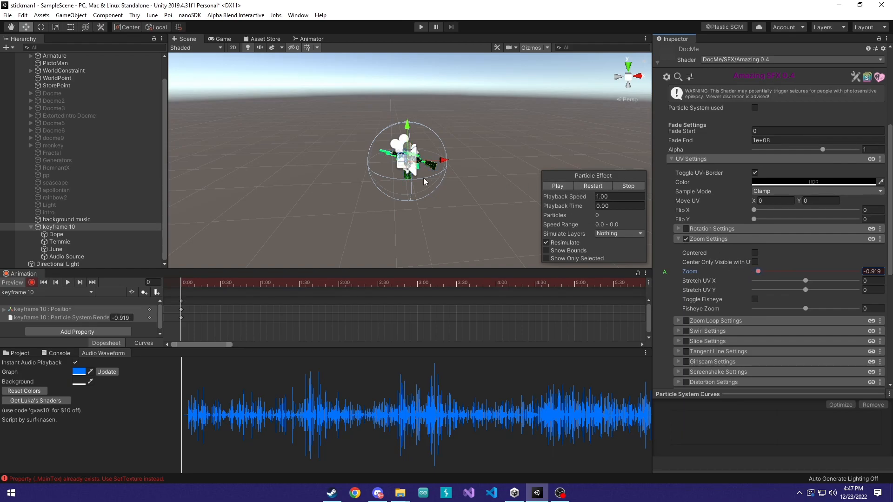
Step: Play the particle effect in the scene and set the frame 0 Zoom key to -0.9999
click(584, 187)
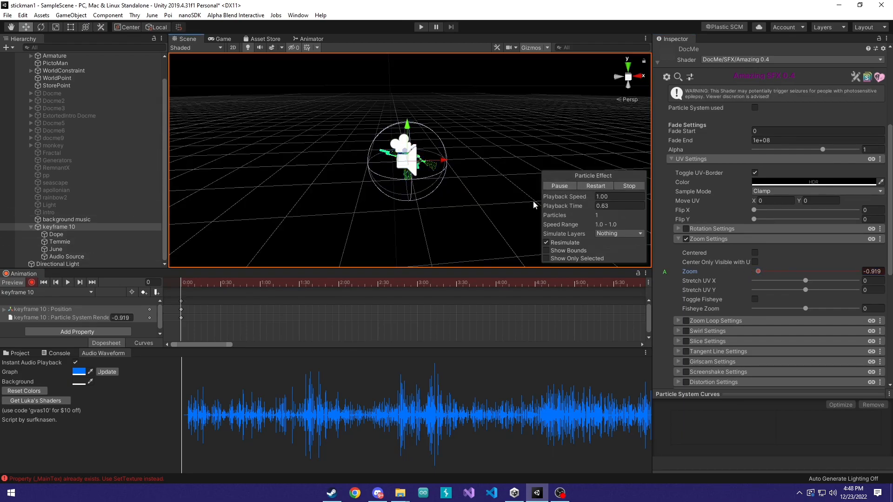
click(874, 272)
text(-0.9999)
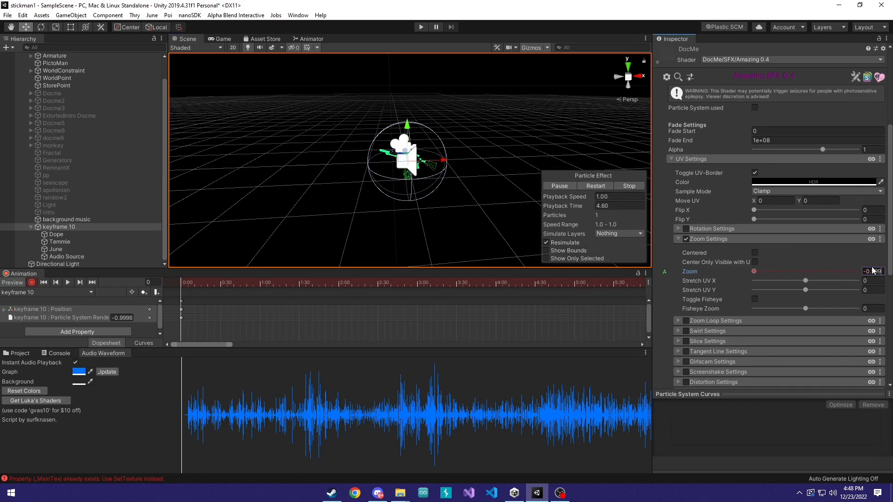
Step: Commit the frame 0 Zoom value and key Zoom at 0 on frame 241
key(Return)
drag(185, 288, 497, 286)
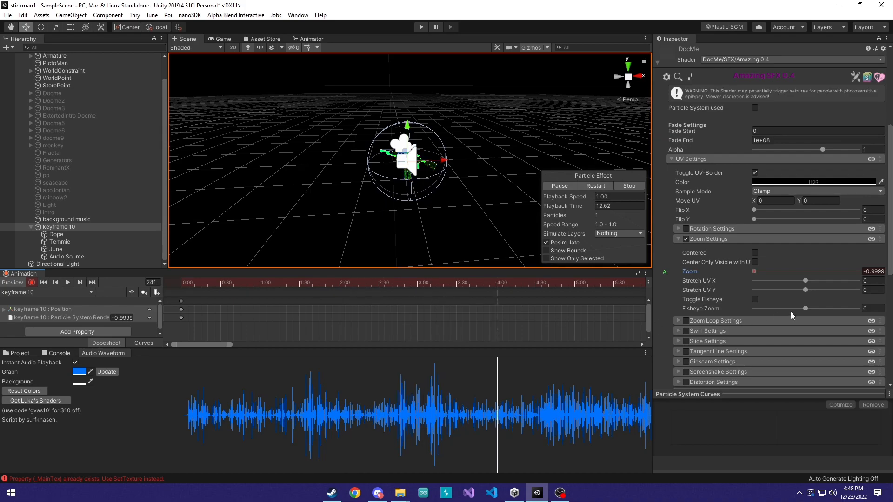
click(872, 271)
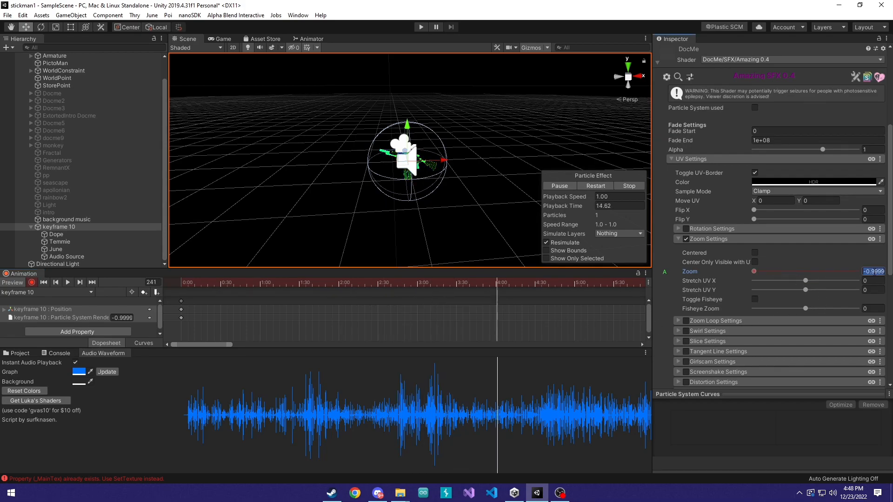
text(0)
Step: Preview the zoom transition from frame 0 in the Game and Scene views
click(186, 282)
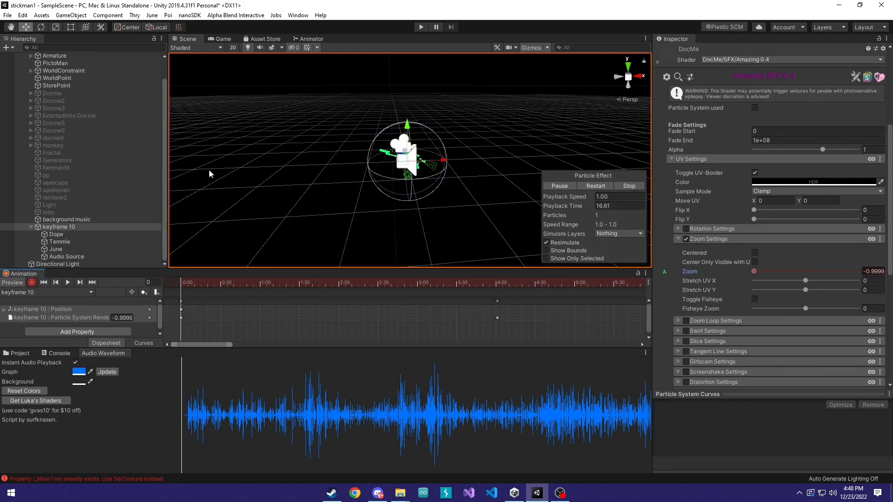
click(223, 38)
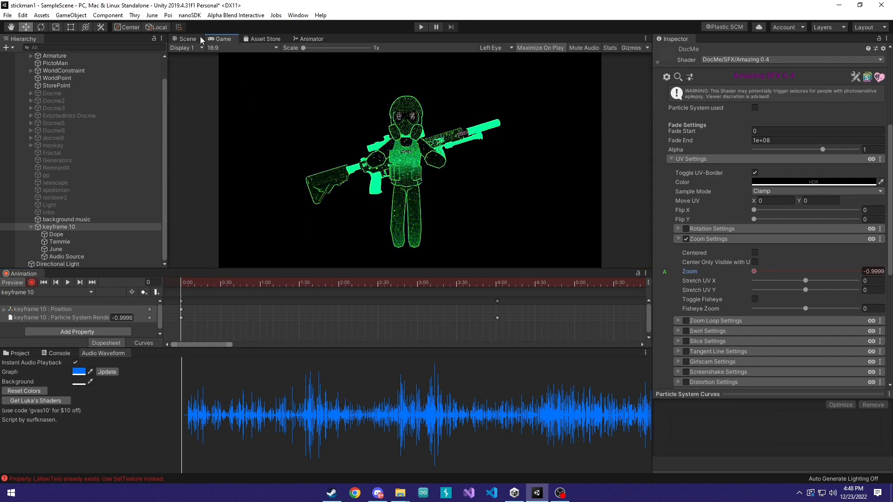
click(186, 38)
scroll(432, 165, down, 4)
mouse_move(433, 166)
right_down()
mouse_move(389, 145)
mouse_move(433, 149)
right_up()
drag(205, 284, 189, 285)
click(189, 285)
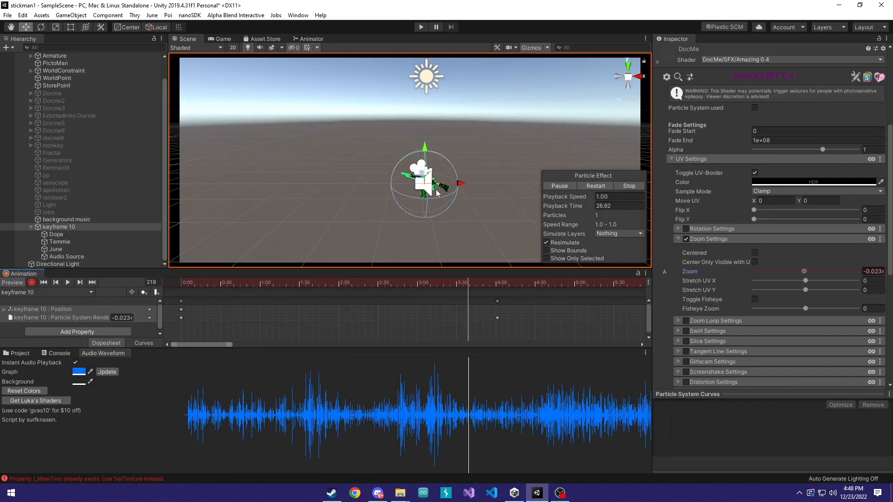
Step: Delete the keys on frames 241 and 0, and add a new Position key for keyframe 10 on frame 0
click(497, 302)
key(Delete)
click(181, 302)
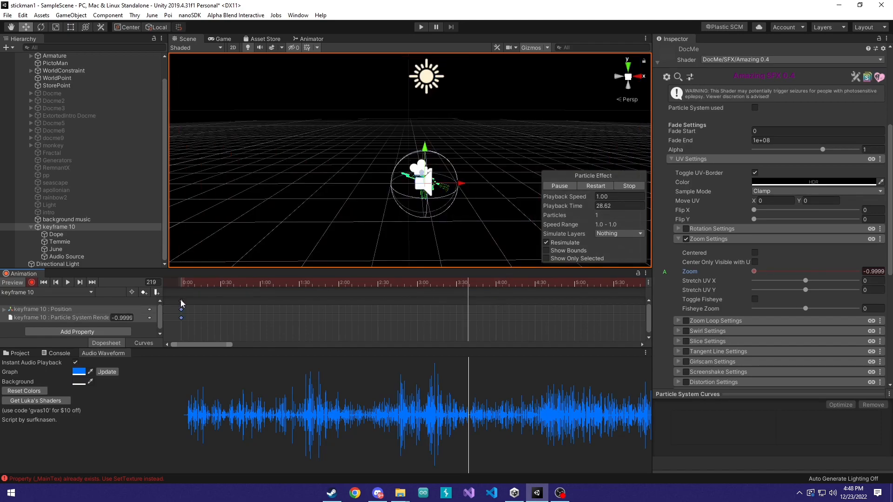
key(Delete)
drag(196, 286, 182, 286)
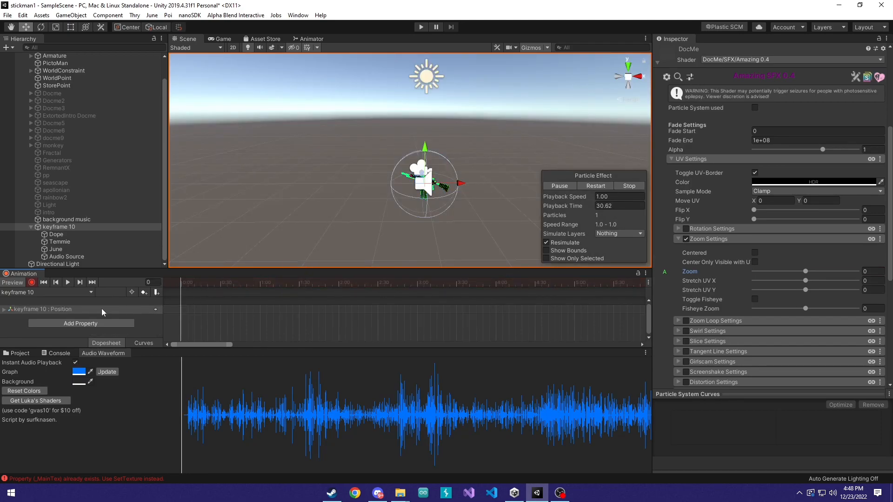
click(157, 310)
click(177, 333)
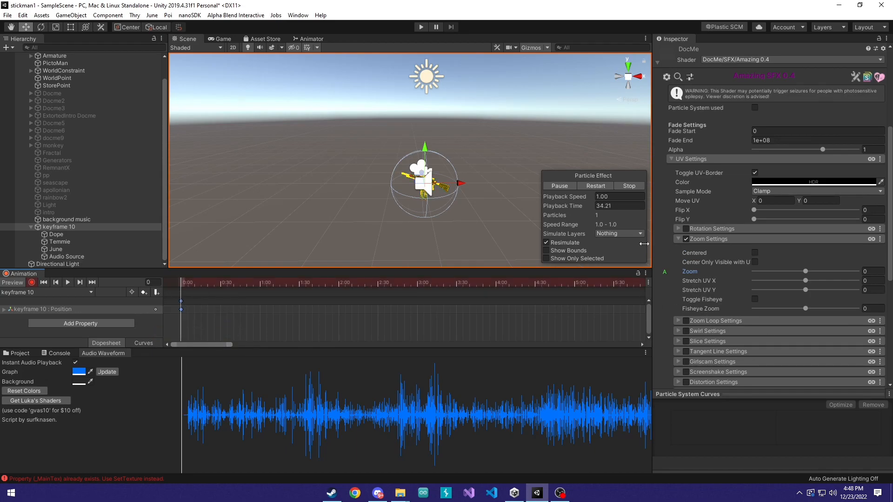
Step: Stop animation recording and disable Zoom Settings in the DocMe shader
click(31, 282)
click(686, 239)
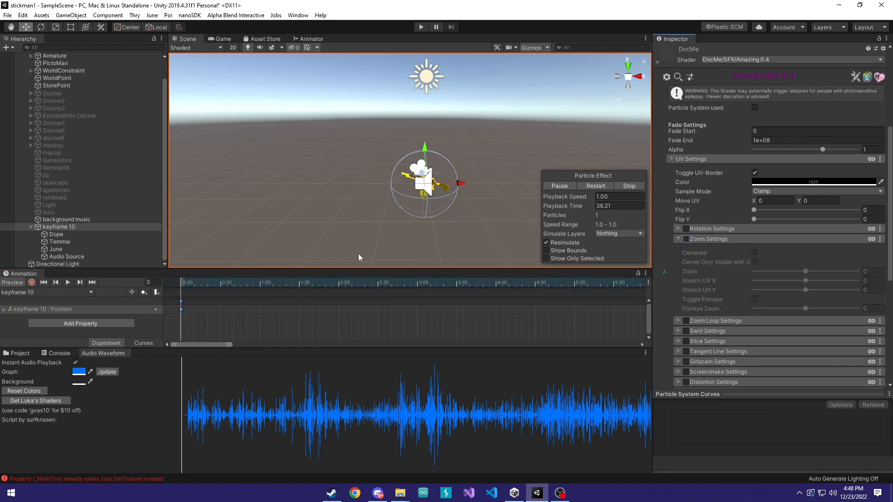
click(31, 282)
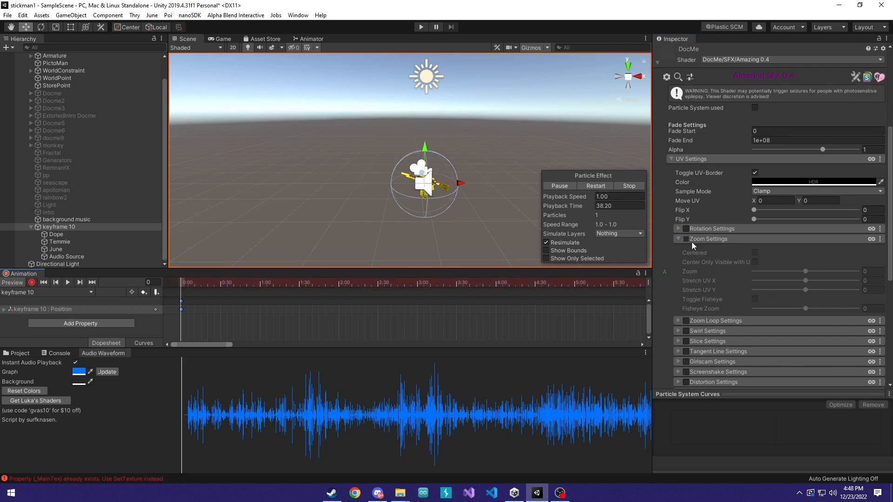
scroll(698, 339, down, 5)
scroll(688, 239, up, 8)
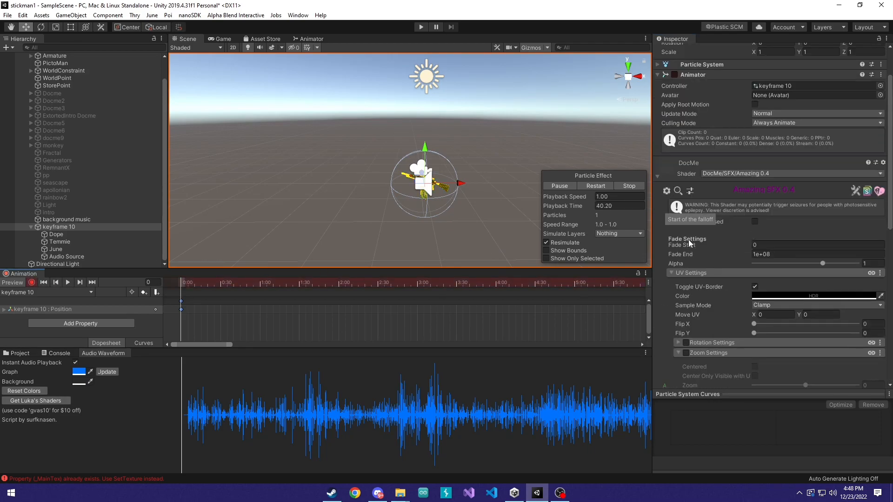
scroll(690, 252, down, 3)
click(31, 282)
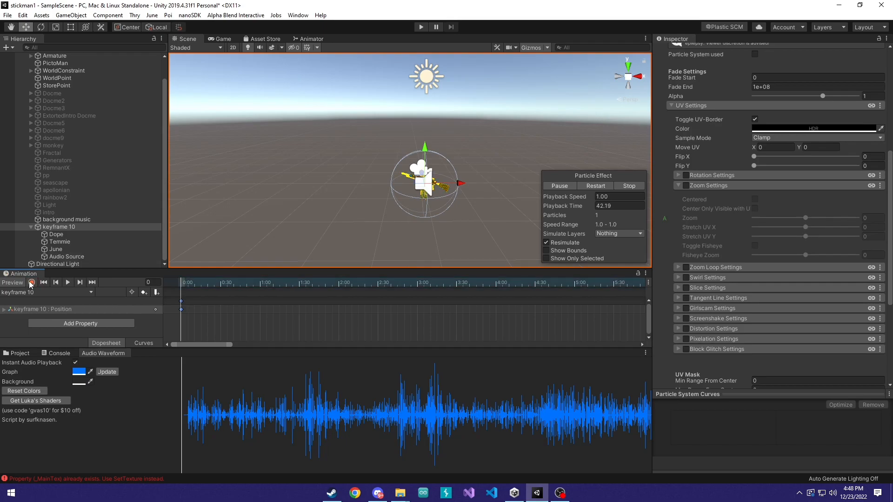
Step: Select the Dope object, collapse its Zoom section, and enable and expand the Shake effect with recording off
click(54, 236)
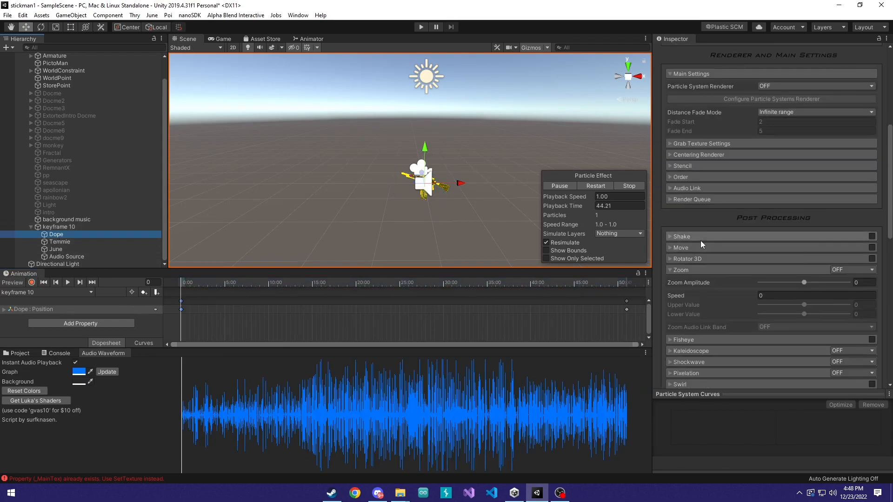
click(671, 270)
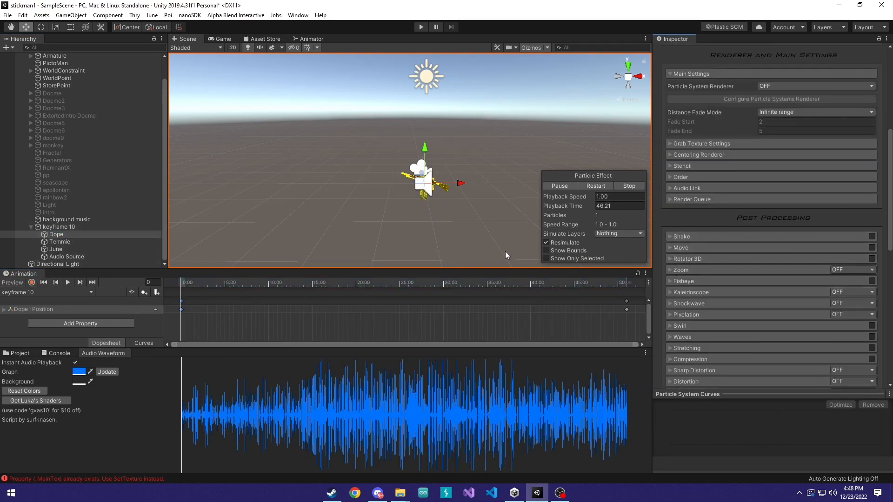
click(32, 282)
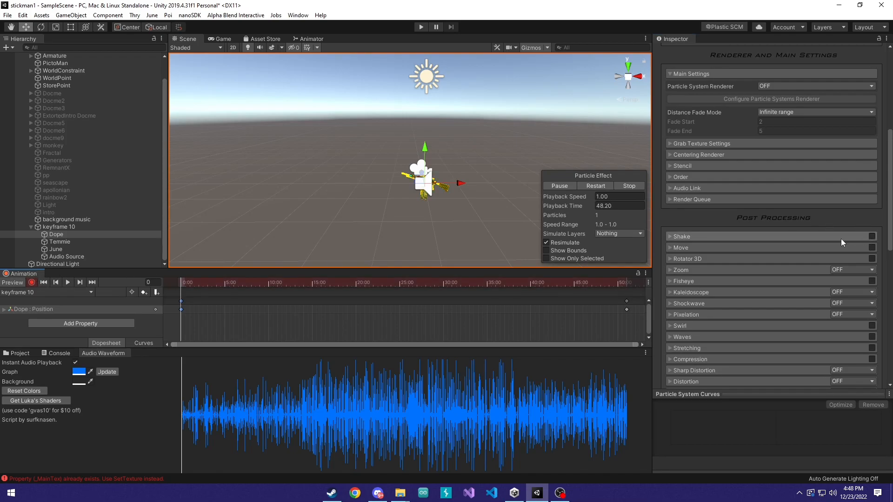
click(31, 282)
click(871, 236)
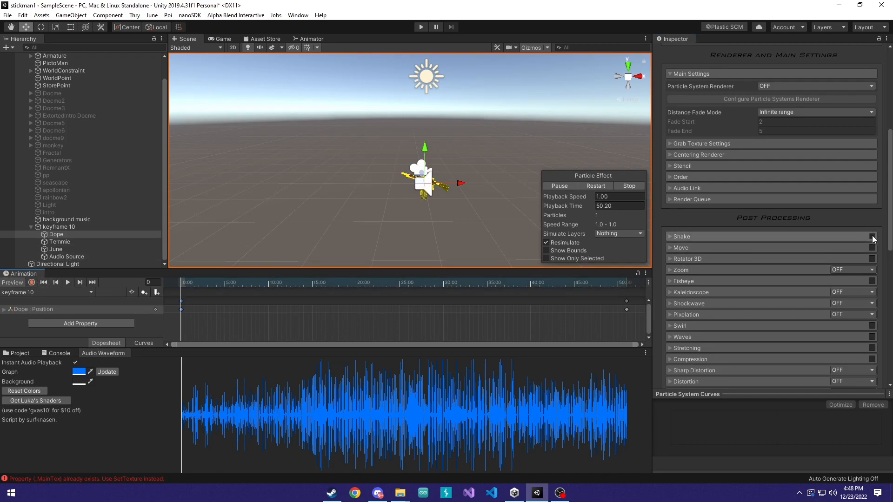
click(721, 237)
Step: Start recording and key Shake's Amplitude Total at 0 on frame 279, just before the beat in the waveform
drag(207, 284, 224, 285)
click(31, 282)
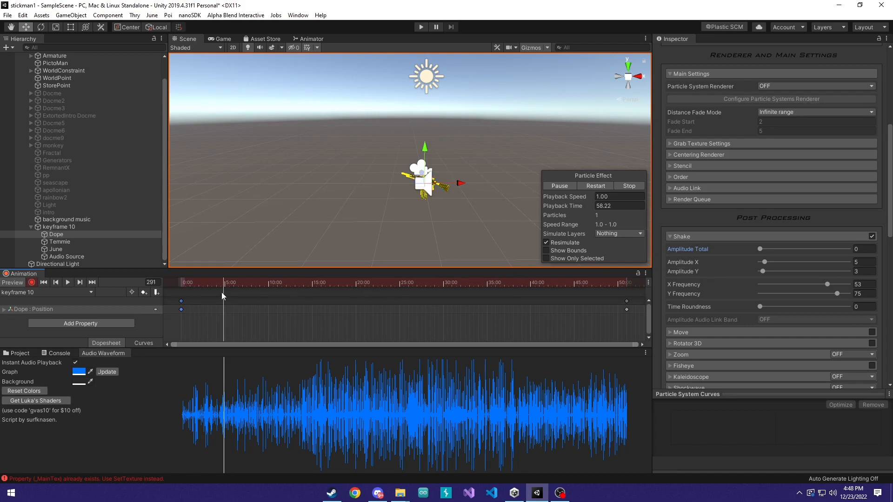
scroll(211, 320, up, 6)
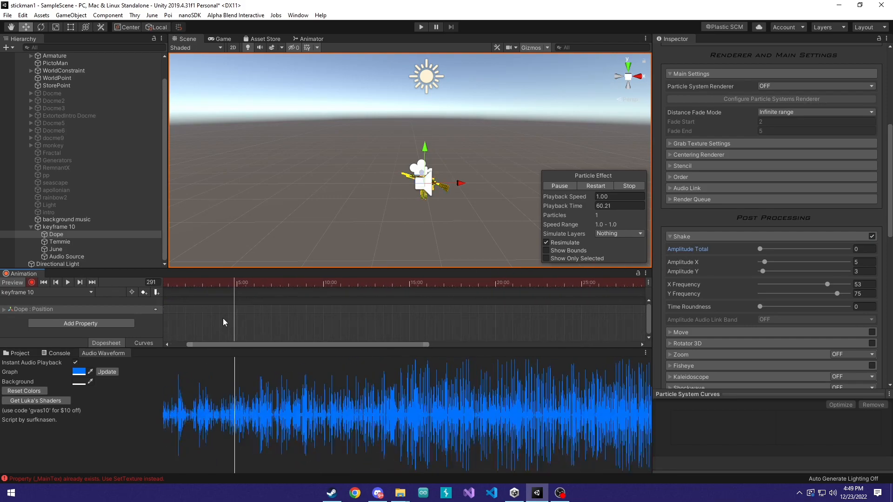
scroll(250, 316, up, 6)
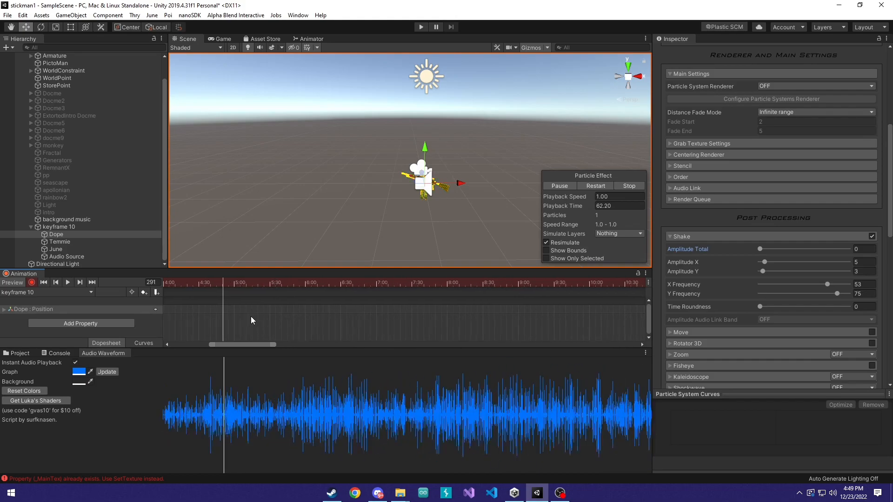
scroll(230, 335, up, 2)
drag(224, 345, 223, 344)
drag(252, 286, 216, 291)
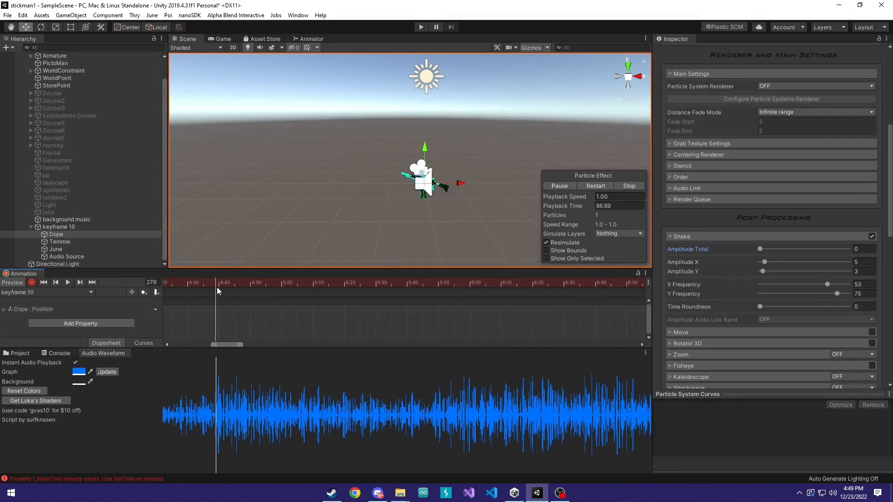
click(761, 249)
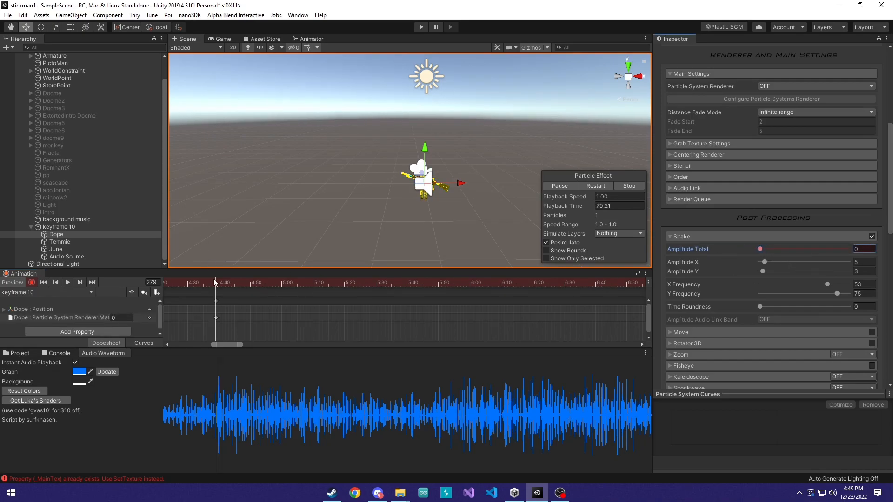
Step: Key Shake's Amplitude Total at 1 on frame 280, at the waveform spike
scroll(196, 310, up, 3)
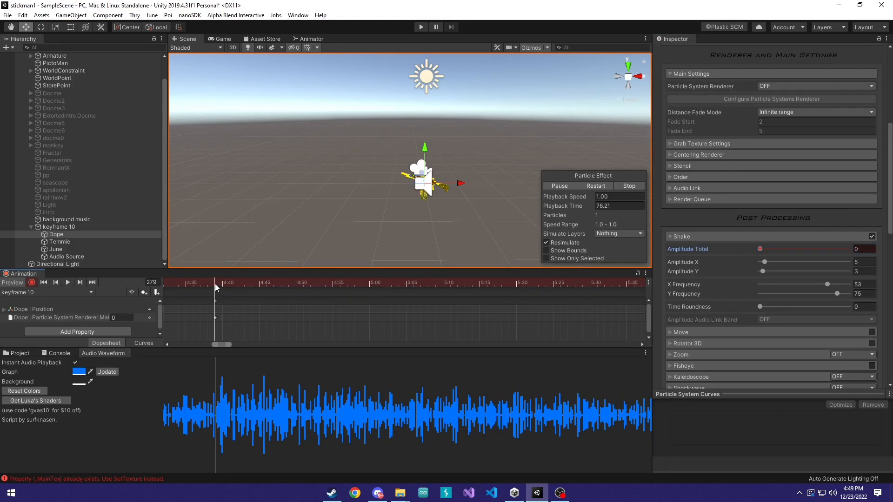
drag(216, 285, 221, 285)
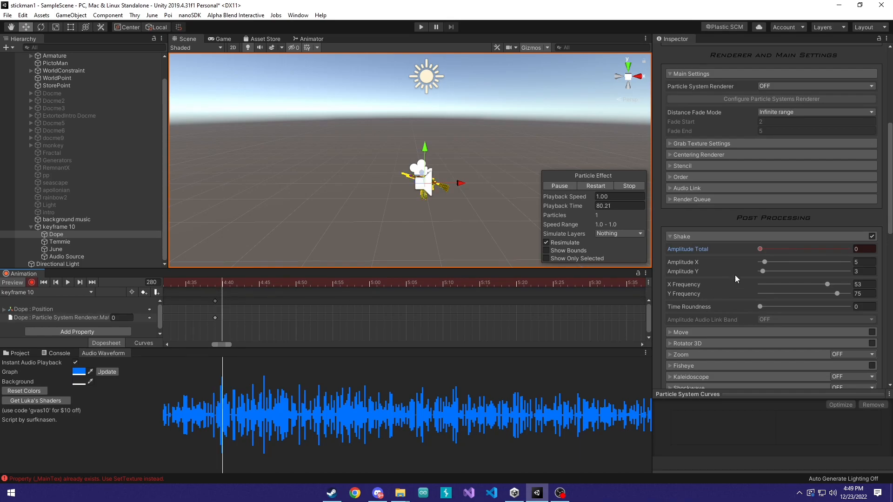
drag(760, 250, 858, 250)
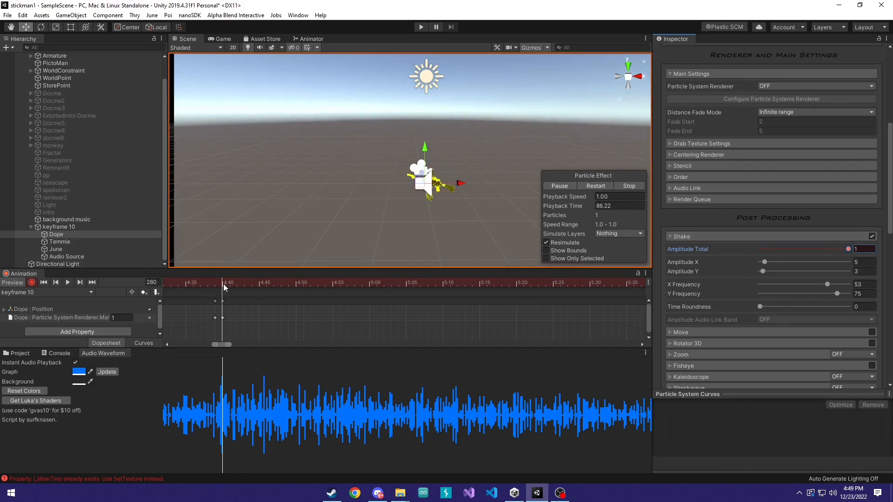
Step: Key Amplitude Total at 0 on frame 295 and move that key to frame 301
drag(227, 284, 335, 283)
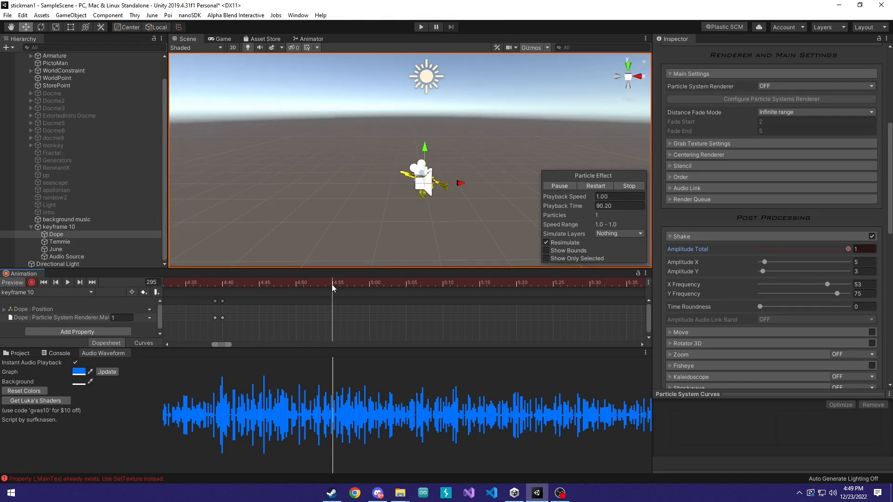
drag(849, 248, 706, 262)
drag(334, 284, 377, 283)
drag(333, 301, 377, 306)
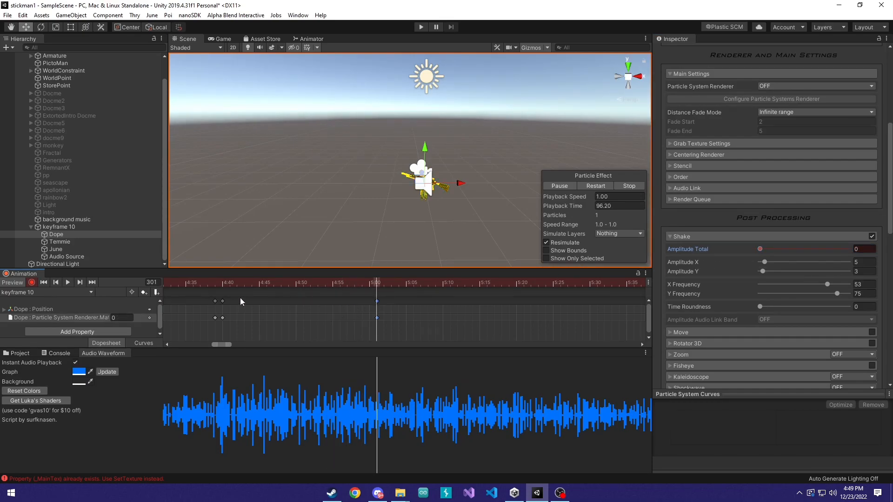
Step: Move the Amplitude Total peak key one frame later to frame 281 and play back the shake from frame 279
drag(230, 285, 203, 283)
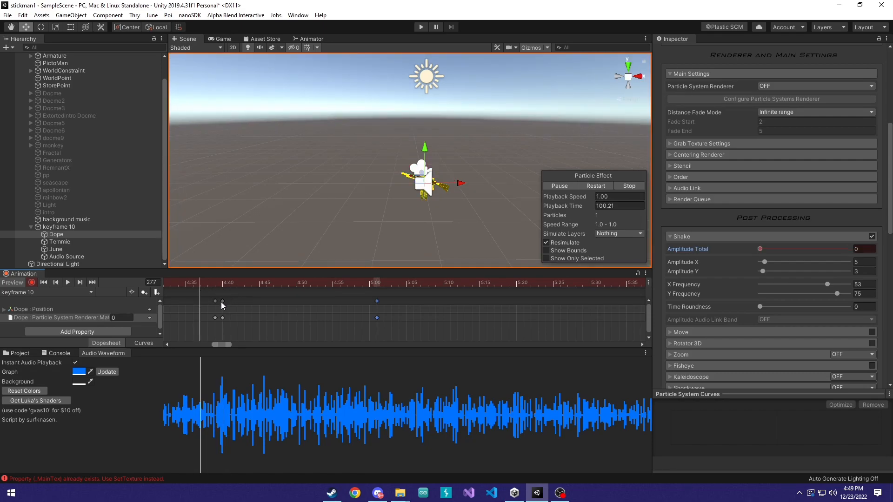
drag(223, 303, 230, 305)
click(212, 286)
key(space)
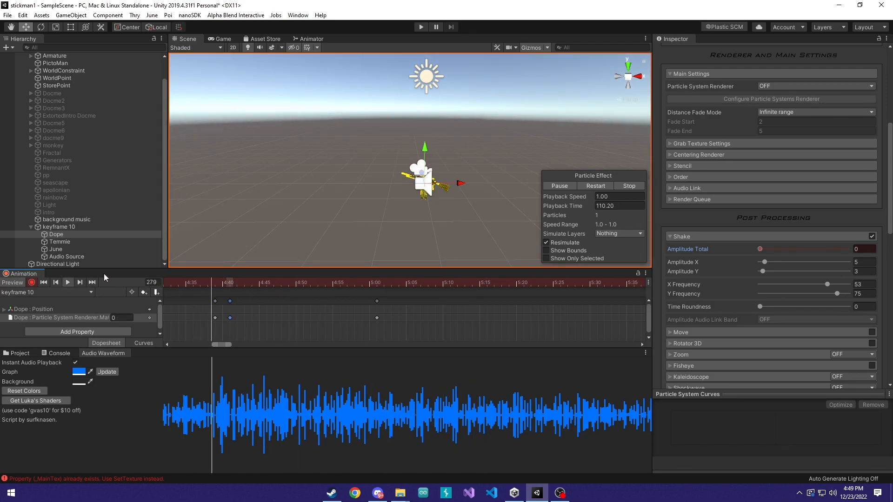
Step: Copy the three shake keys, find the next beat by ear, and paste them at about frame 347
drag(422, 339, 166, 295)
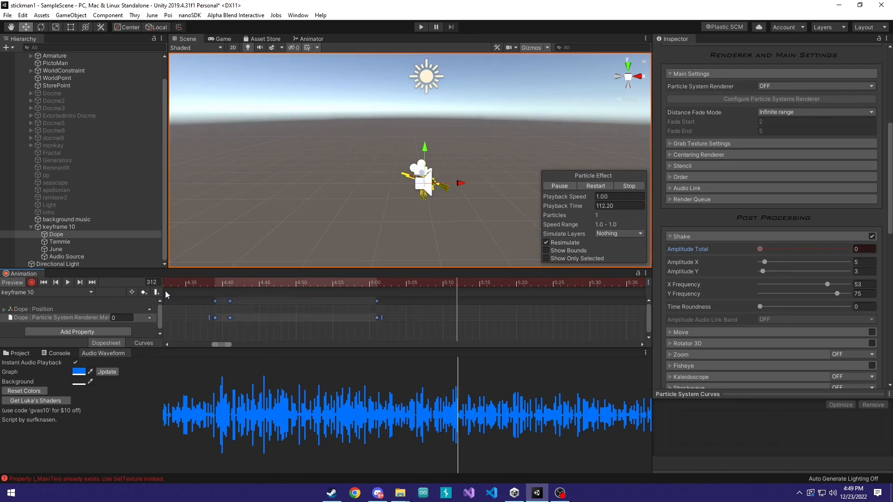
click(390, 283)
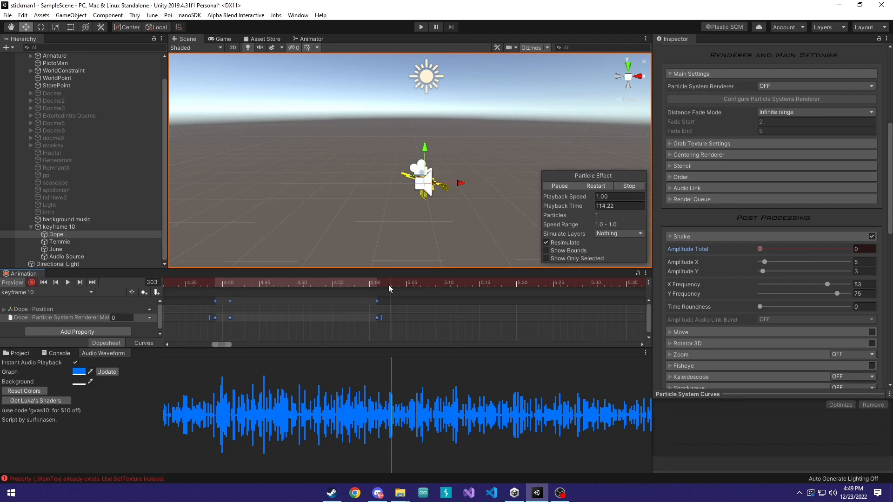
key(space)
key(space)
drag(225, 345, 246, 345)
drag(205, 282, 277, 283)
key(space)
key(space)
scroll(352, 328, up, 3)
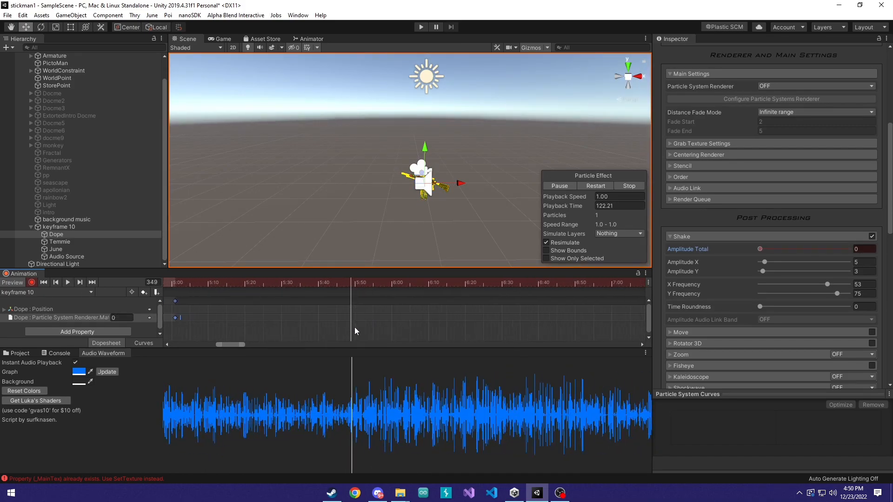
click(345, 283)
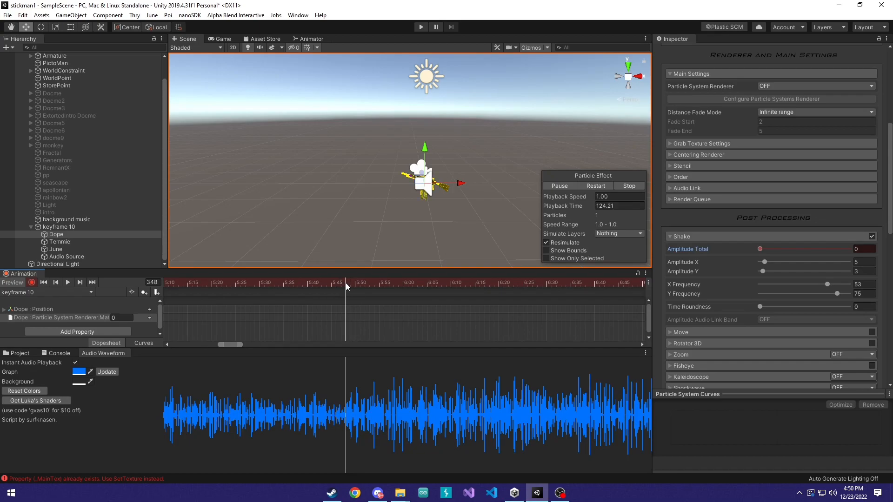
click(342, 283)
key(ctrl+v)
Step: Play back the pasted shake and move its ending key earlier to about frame 356
click(315, 283)
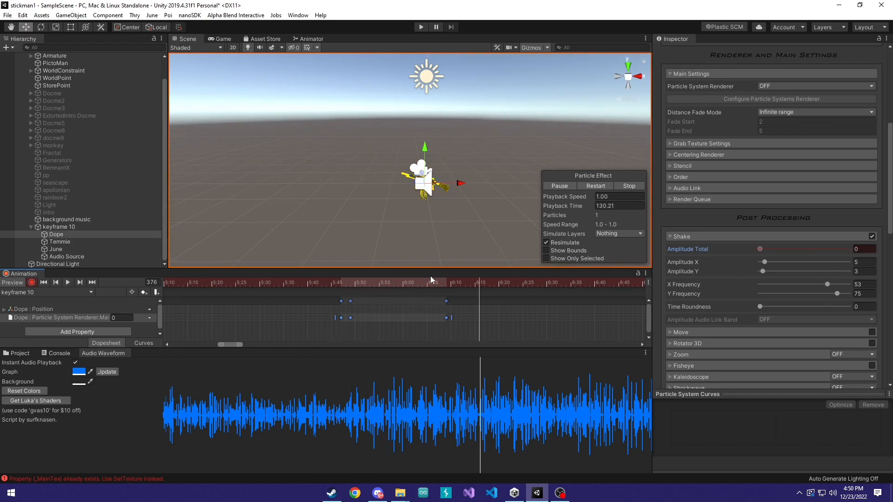
drag(431, 280, 322, 284)
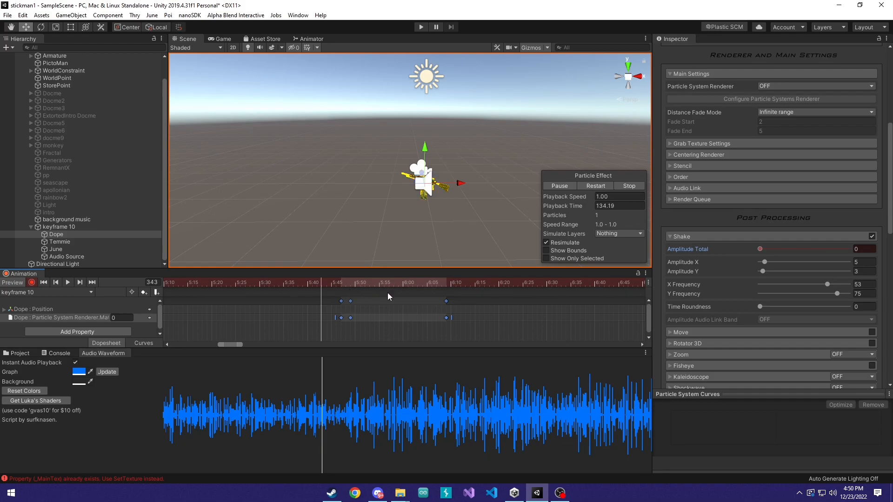
drag(446, 317, 378, 319)
drag(326, 283, 308, 282)
Step: Paste further copies of the shake keys on the following beats, at about frames 360 and 373, and play them back
key(ctrl+v)
key(space)
key(space)
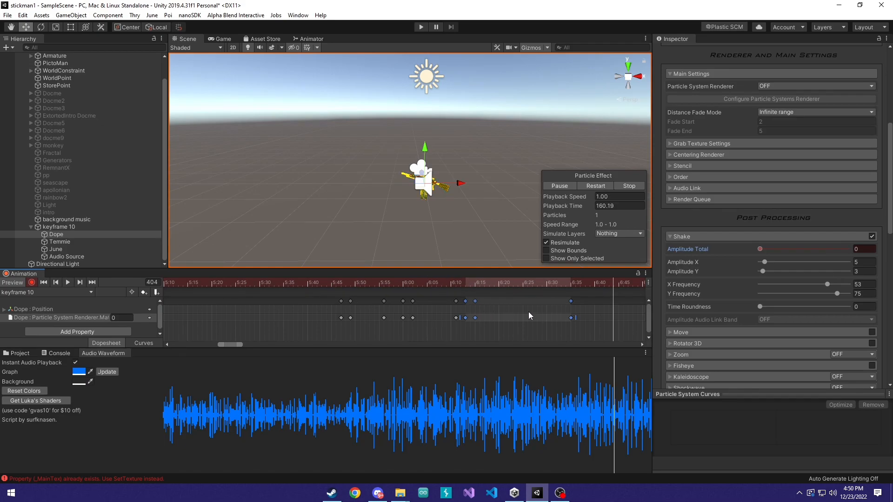
Step: Play through the end of the shake sequence and delete all Amplitude Total keys after frame 0
drag(220, 345, 128, 339)
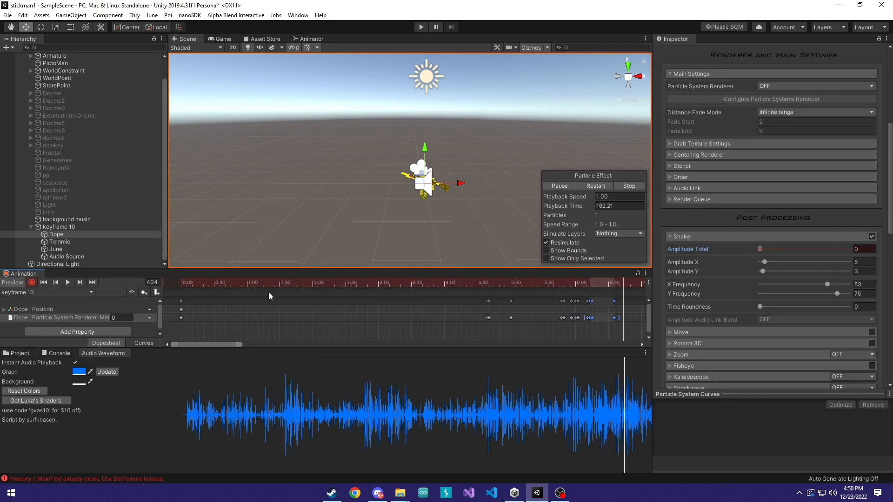
drag(467, 288, 471, 286)
key(space)
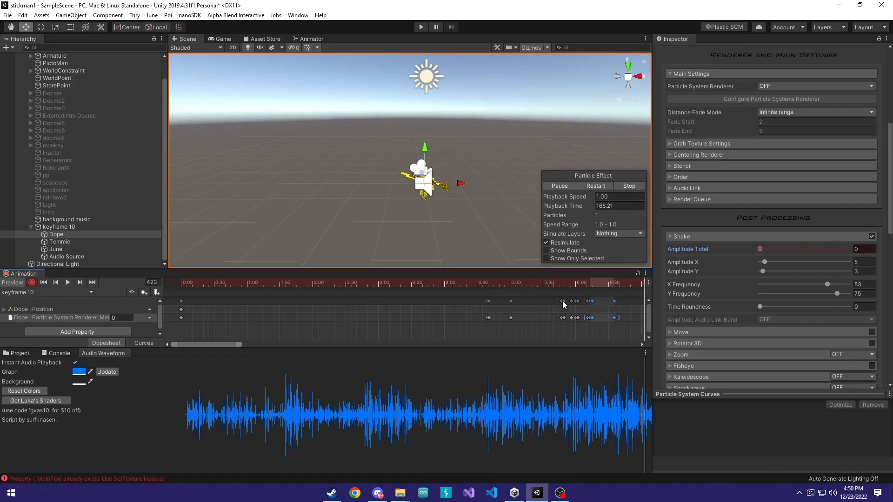
drag(605, 331, 438, 287)
key(Delete)
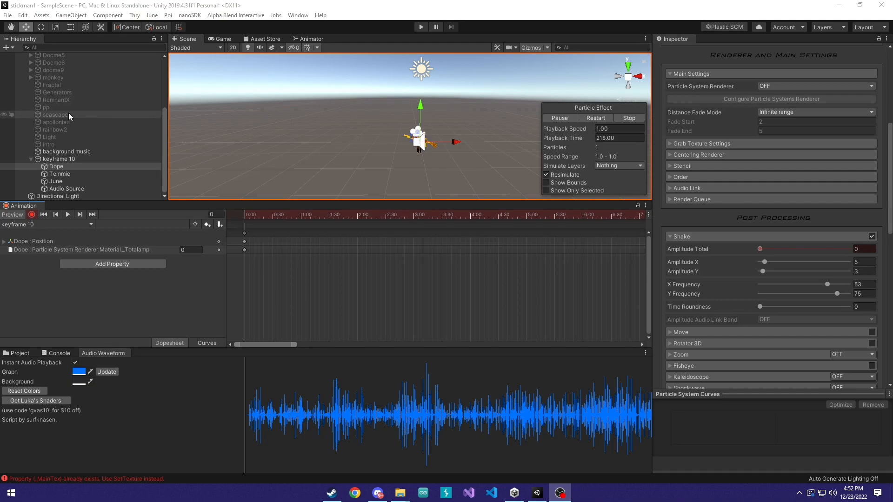
Step: Turn off animation preview, check the finished docme9 and Docme6 objects, and activate Docme6
click(31, 215)
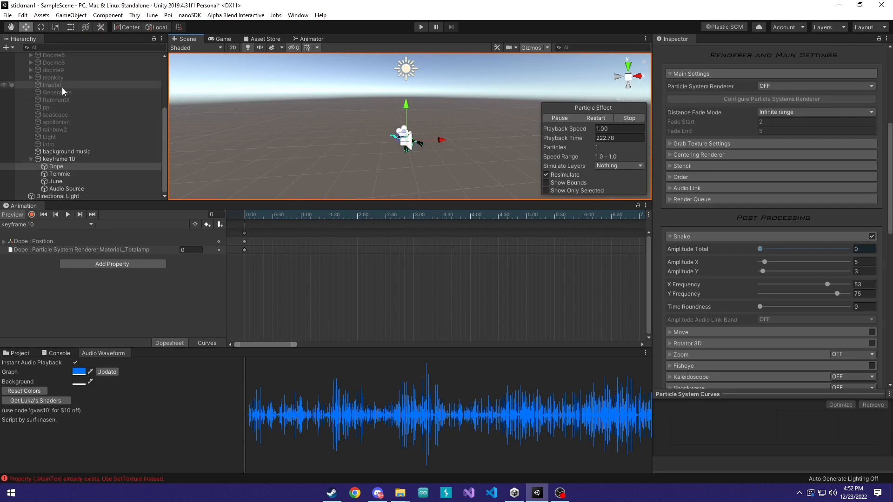
scroll(54, 124, up, 3)
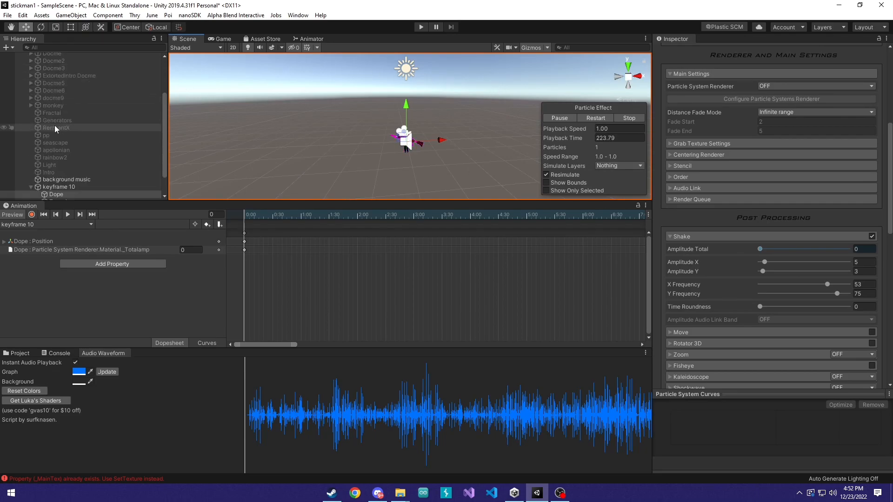
click(58, 98)
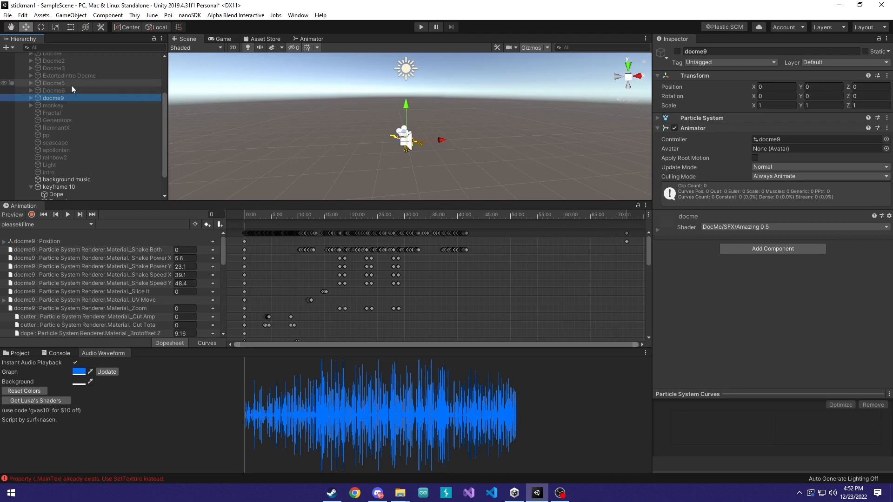
scroll(74, 151, up, 6)
click(65, 146)
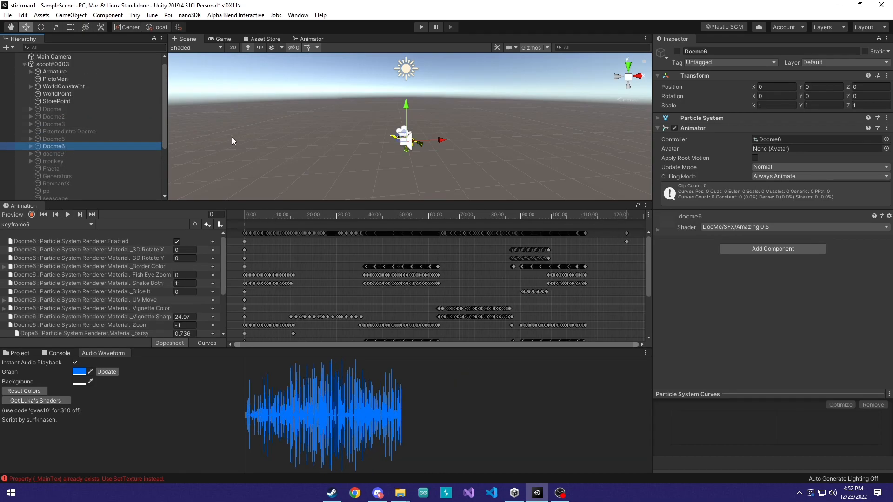
click(676, 52)
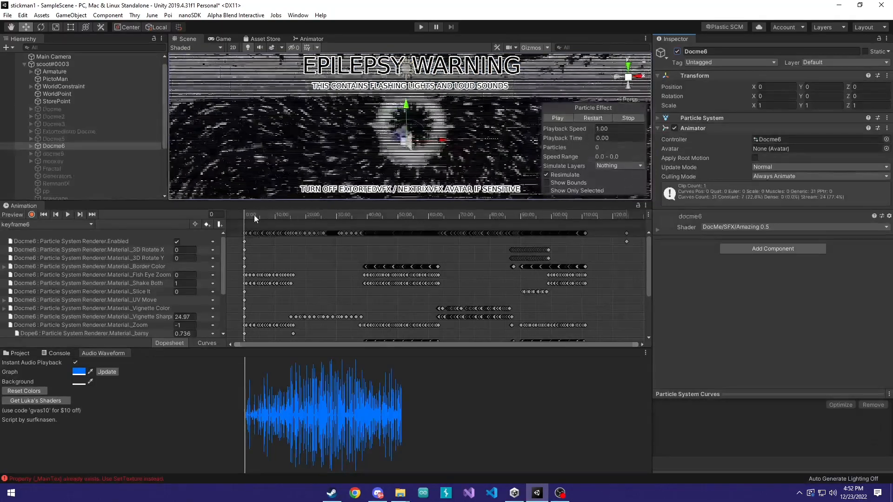
Step: Run Docme6's particle effect and scrub the keyframe6 clip up to frame 3356, checking it in the Scene and Game views
drag(254, 214, 309, 211)
click(568, 119)
click(308, 214)
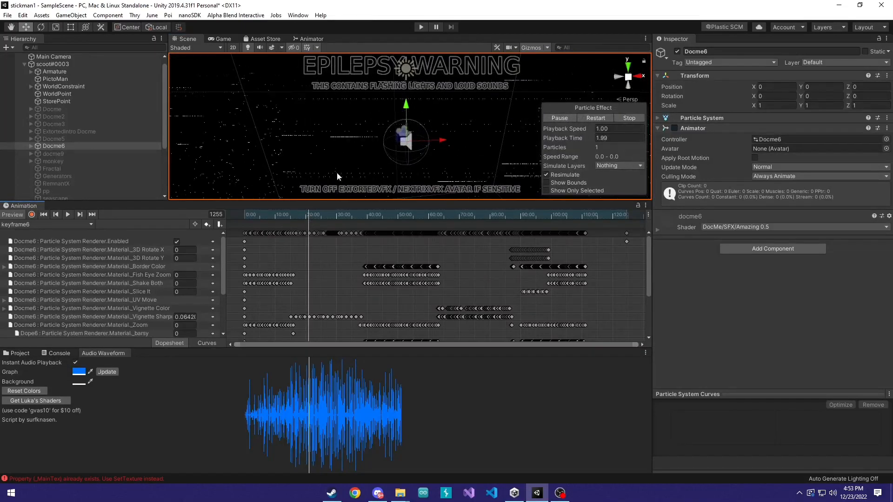
drag(306, 215, 400, 218)
click(220, 39)
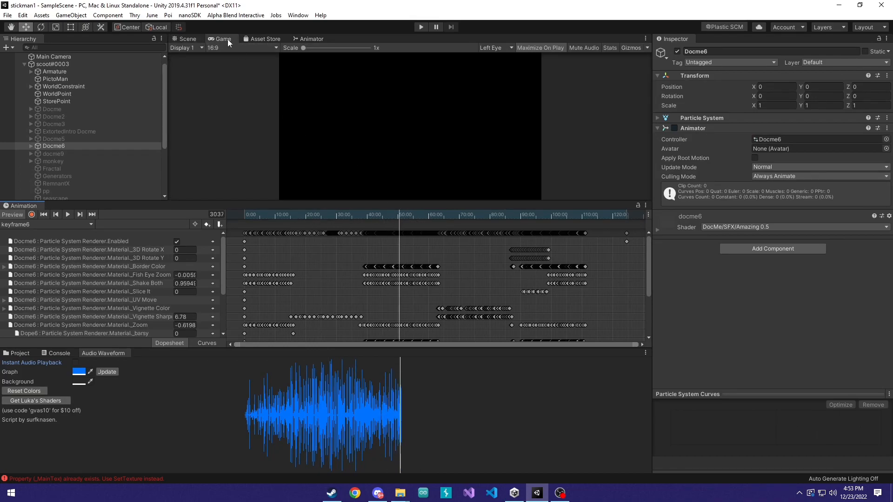
click(186, 39)
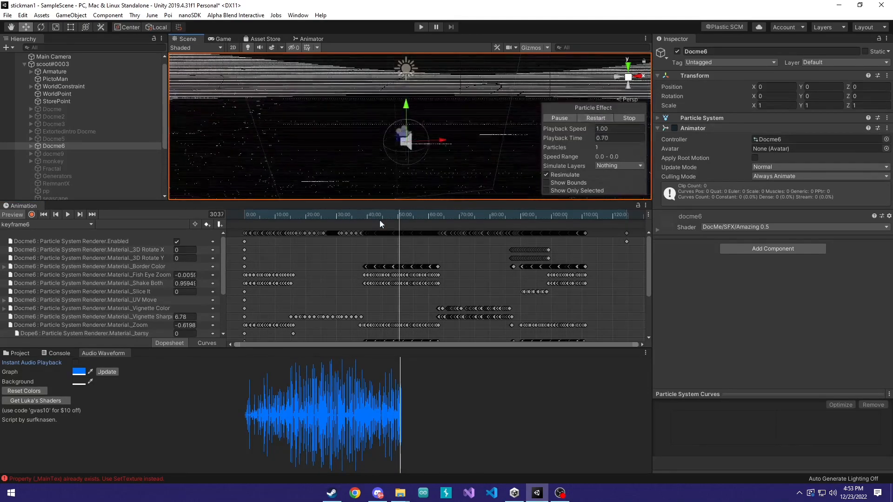
click(392, 216)
drag(392, 216, 416, 214)
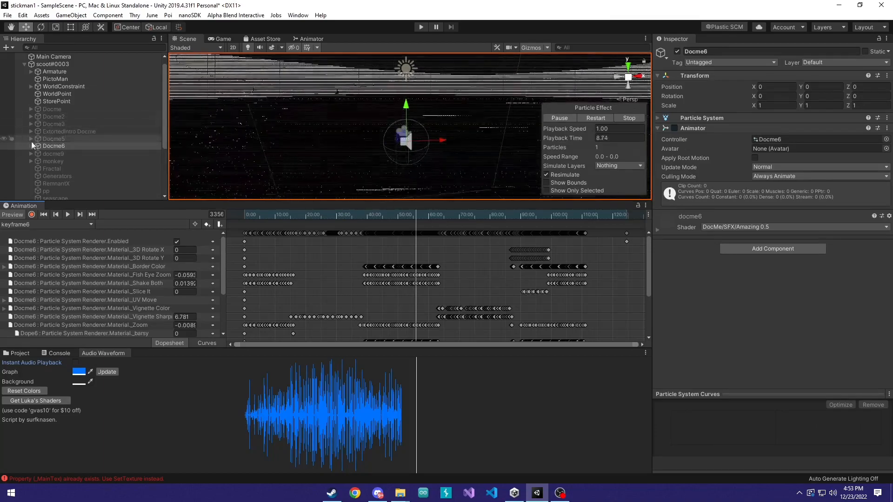
Step: Stop and deactivate Docme6, then run Docme5's particle effect and scrub its keyframe clip to frame 906
click(627, 118)
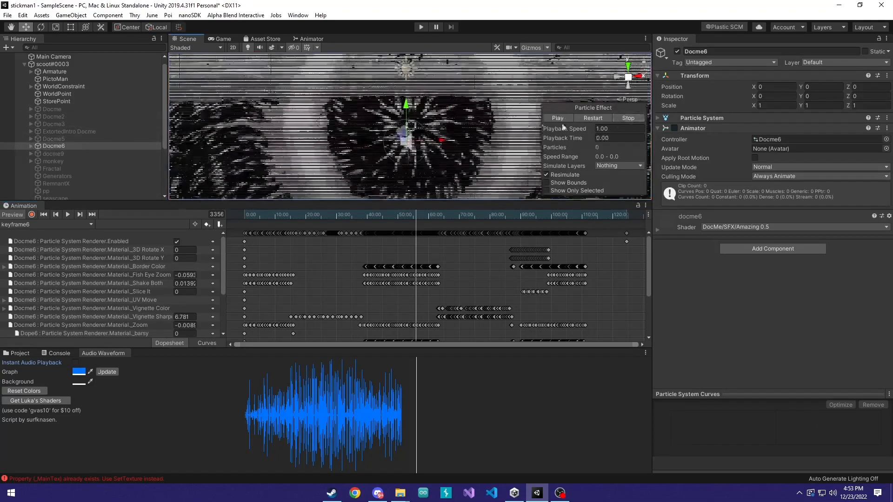
click(677, 51)
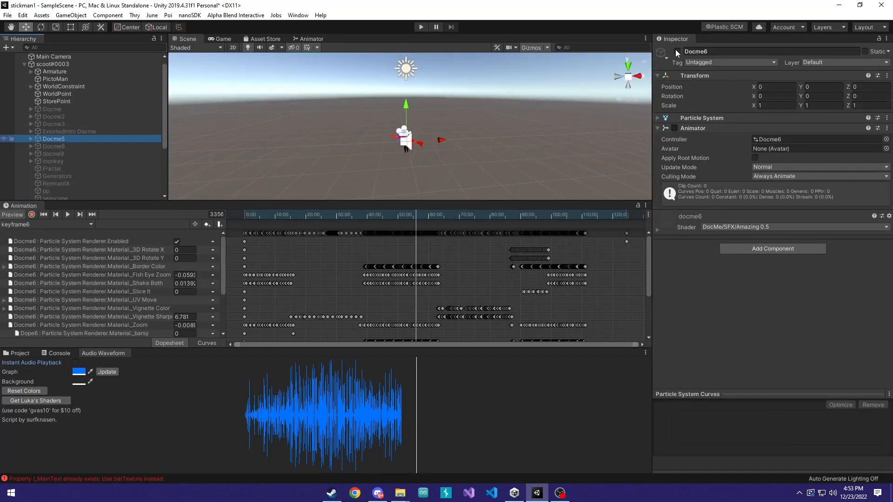
click(557, 118)
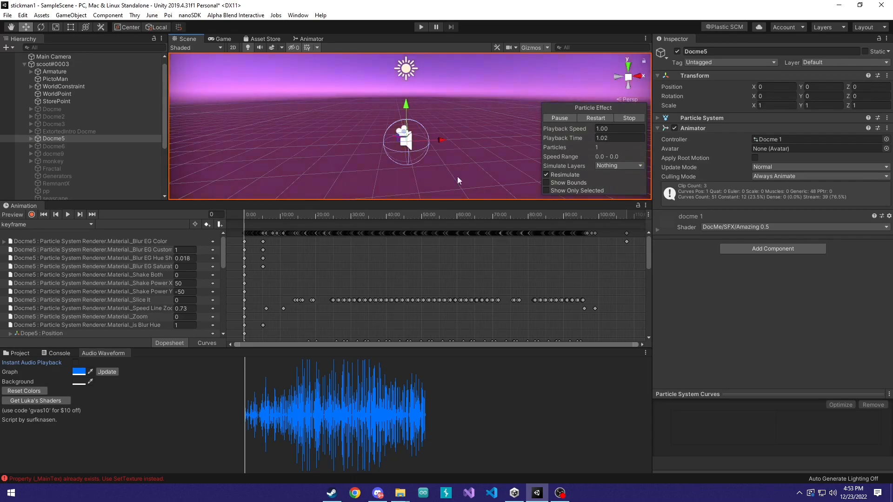
click(263, 216)
drag(263, 216, 297, 219)
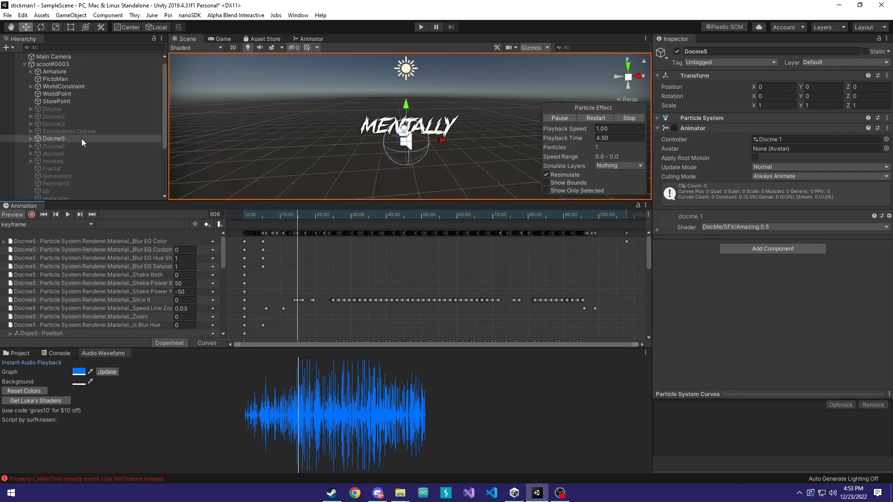
Step: Expand Docme5, restart the particle effect on its Dope5 child, and scrub and play through the keyframe clip
click(31, 139)
click(58, 146)
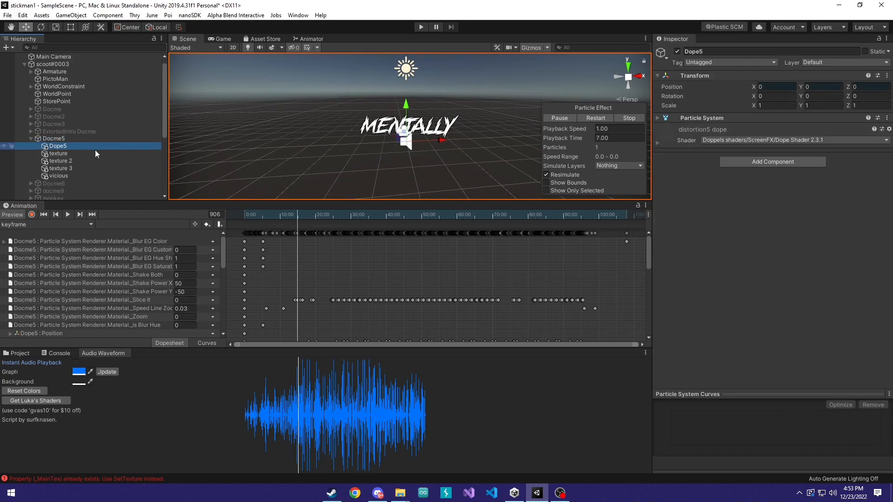
click(595, 118)
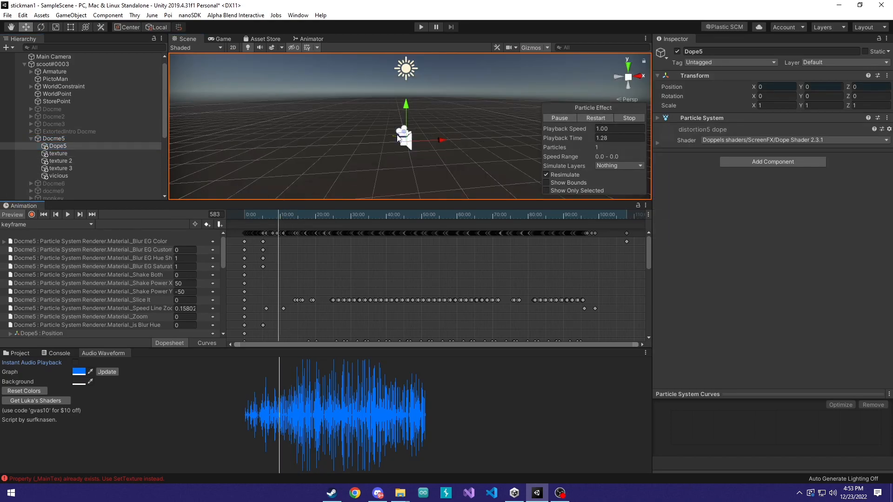
drag(276, 216, 253, 208)
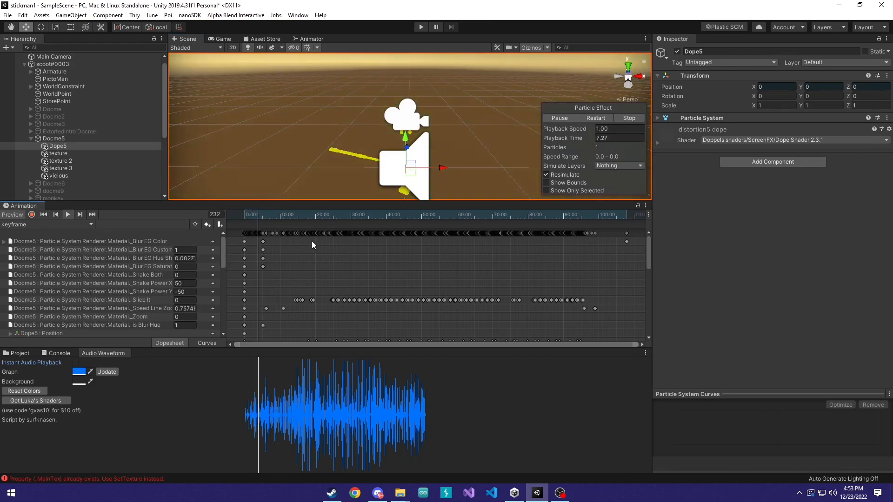
drag(275, 217, 272, 216)
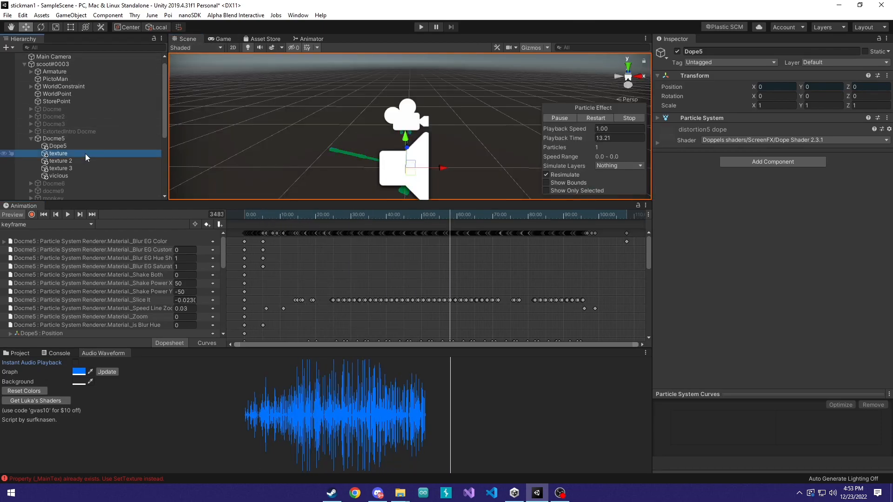
Step: Inspect Docme5's texture children and its vicious audio source
click(82, 163)
click(79, 174)
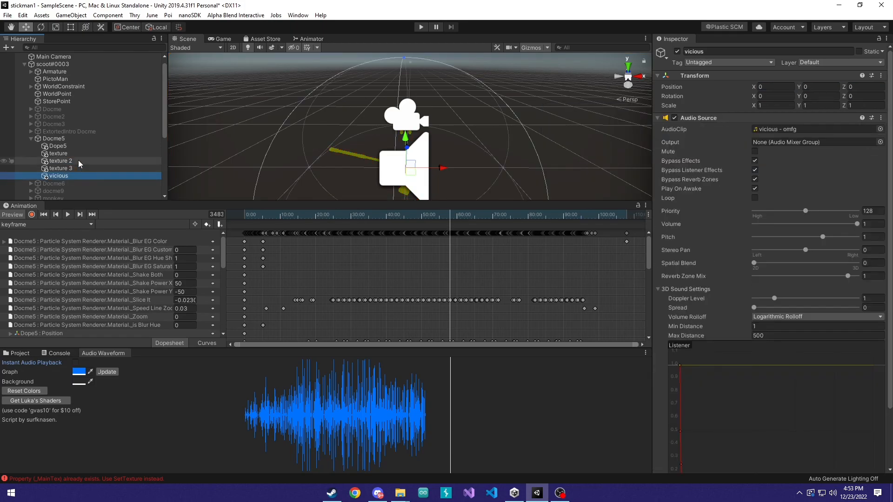
click(79, 162)
click(71, 145)
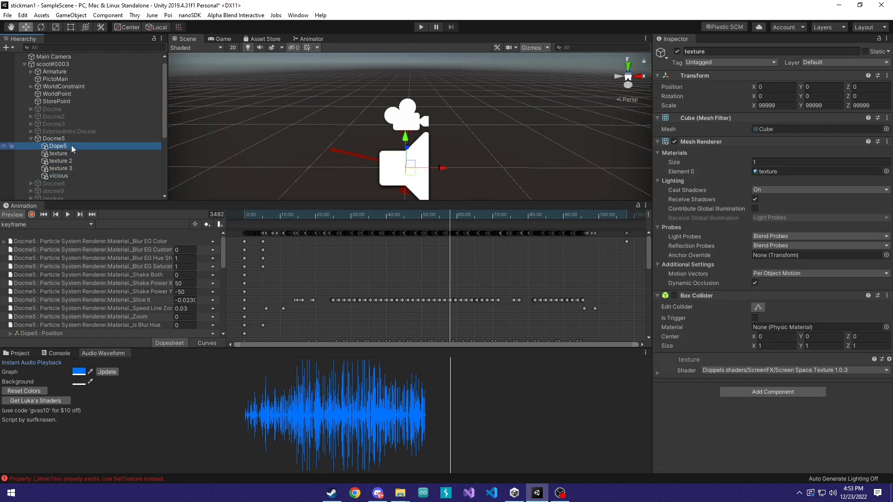
Step: Check which shader Docme5 uses and expand the Dope Shader settings on Dope5
click(68, 138)
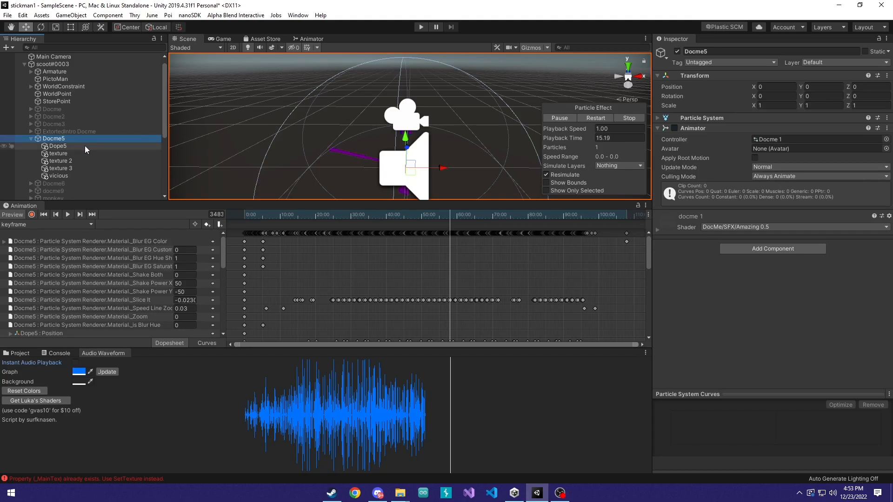
click(671, 225)
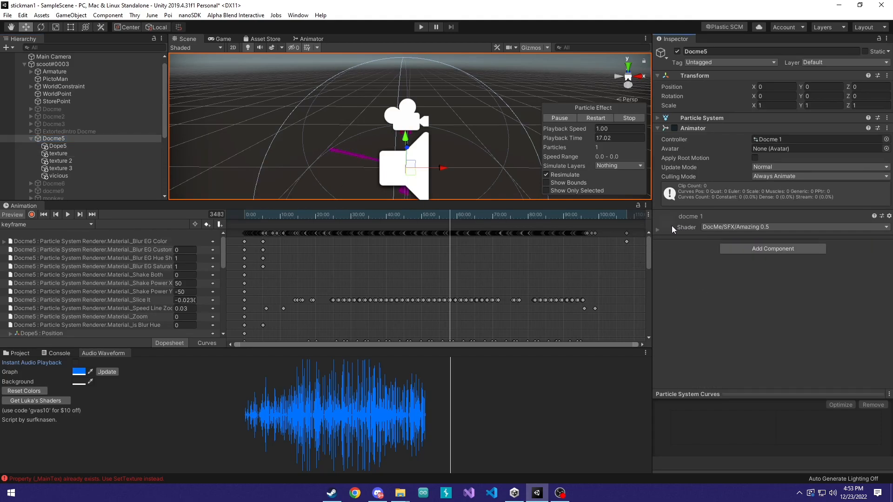
click(74, 146)
click(677, 135)
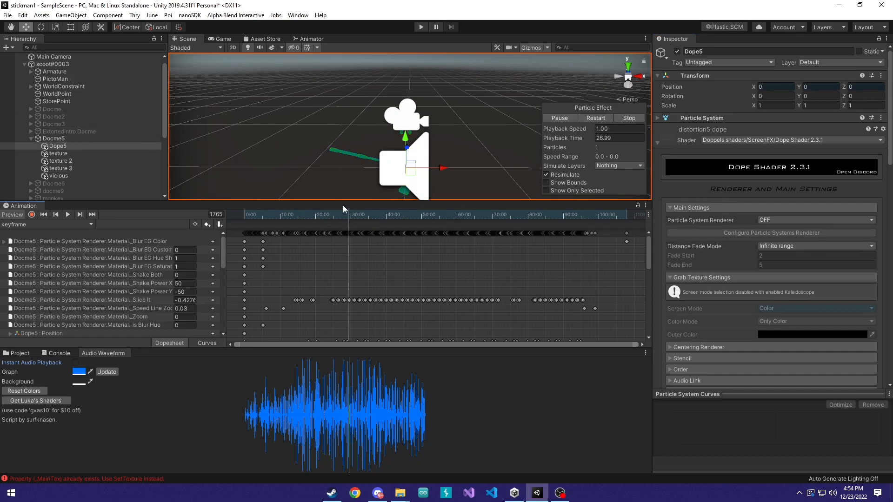
Step: Expand the Screen Space Texture material on texture 2 and examine its texture list
click(70, 161)
click(666, 375)
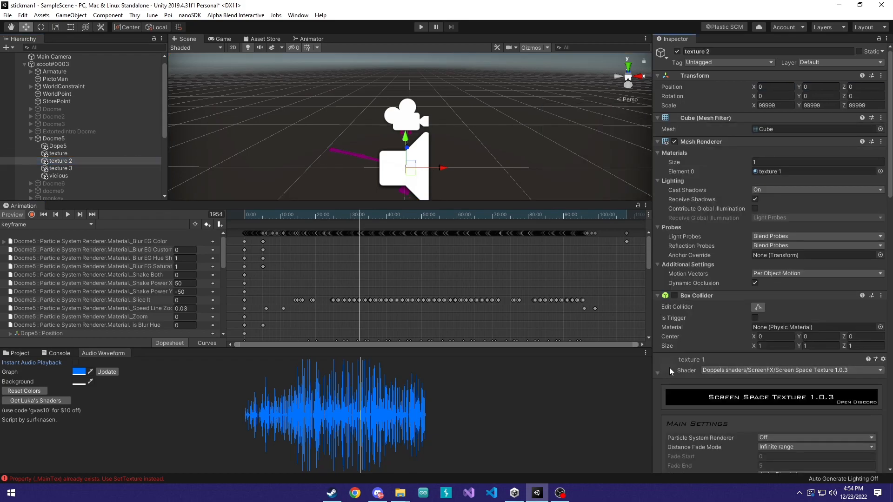
scroll(721, 275, down, 5)
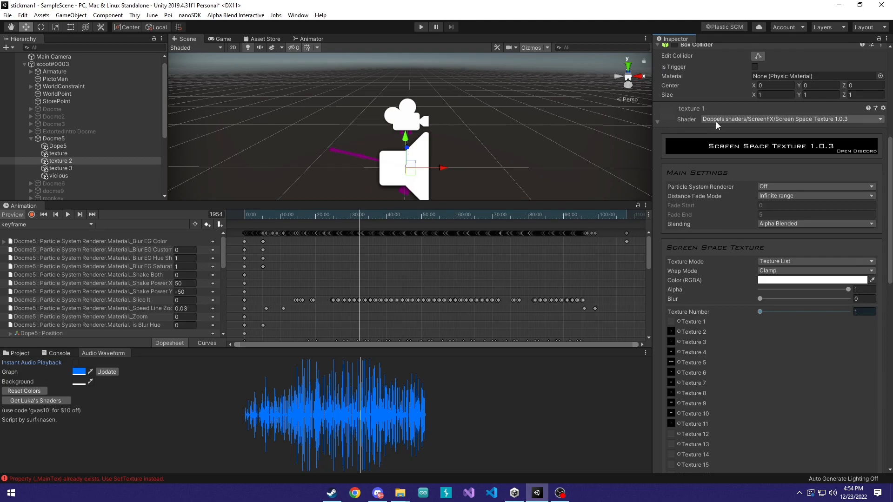
scroll(682, 175, down, 3)
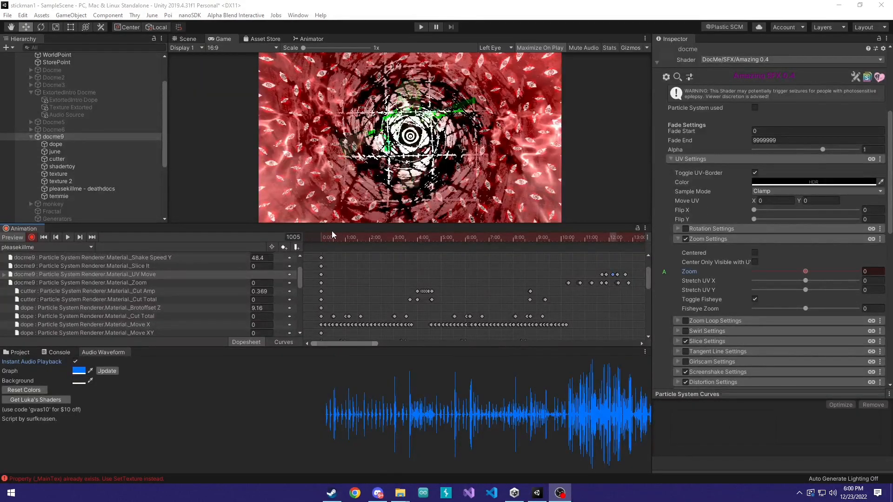
Step: Turn off Instant Audio Playback and play the pleasekillme clip from frame 0
click(313, 235)
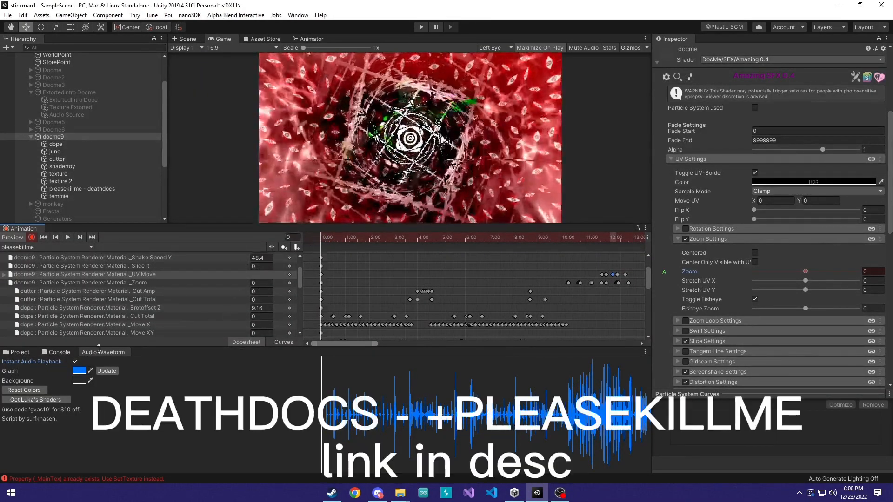
click(76, 361)
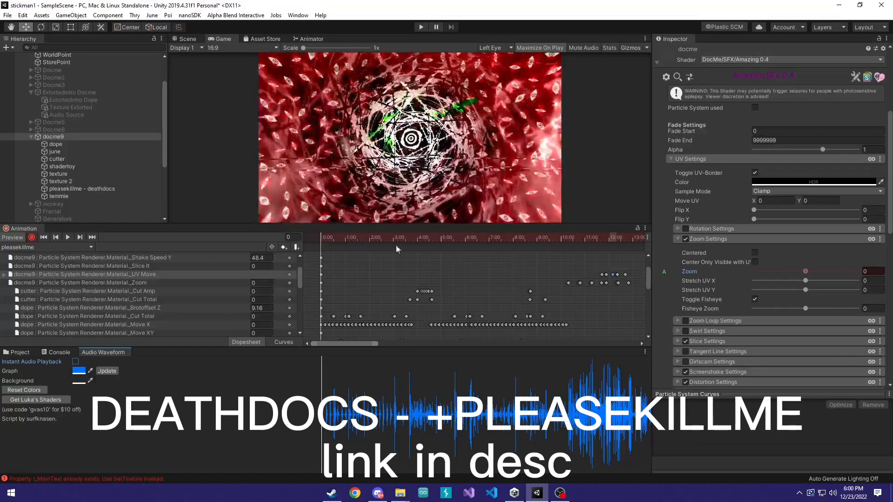
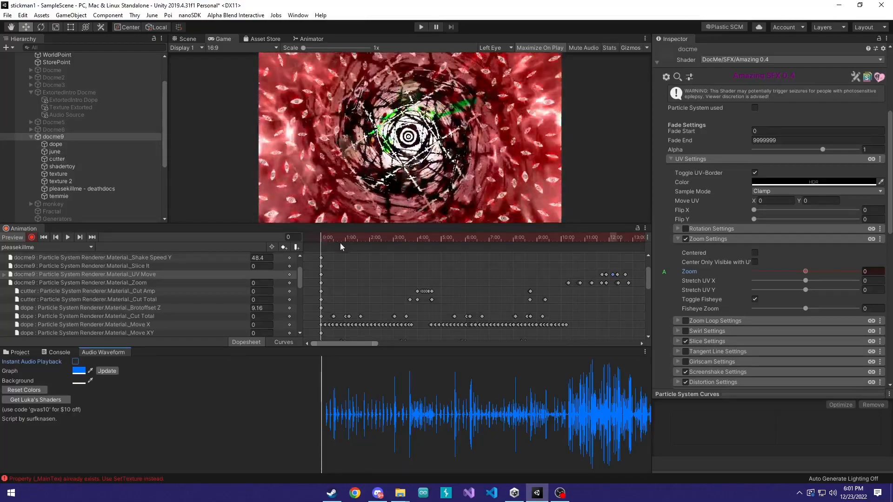
click(327, 241)
drag(327, 242, 311, 237)
key(space)
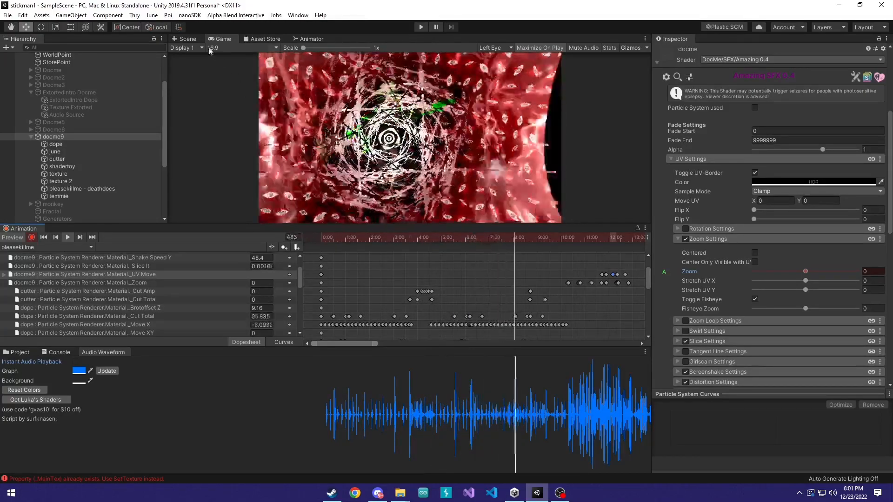
Step: Watch the playing clip in the Scene and Game views, and return the playhead to frame 87
click(186, 39)
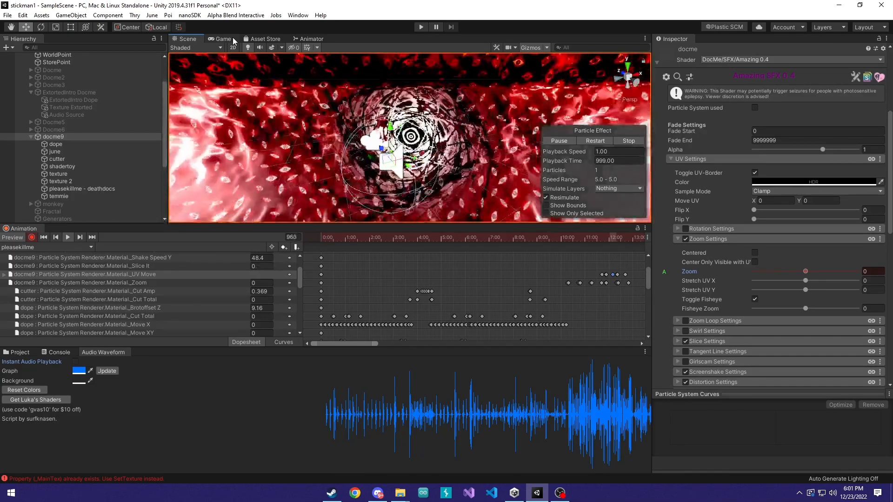
click(232, 39)
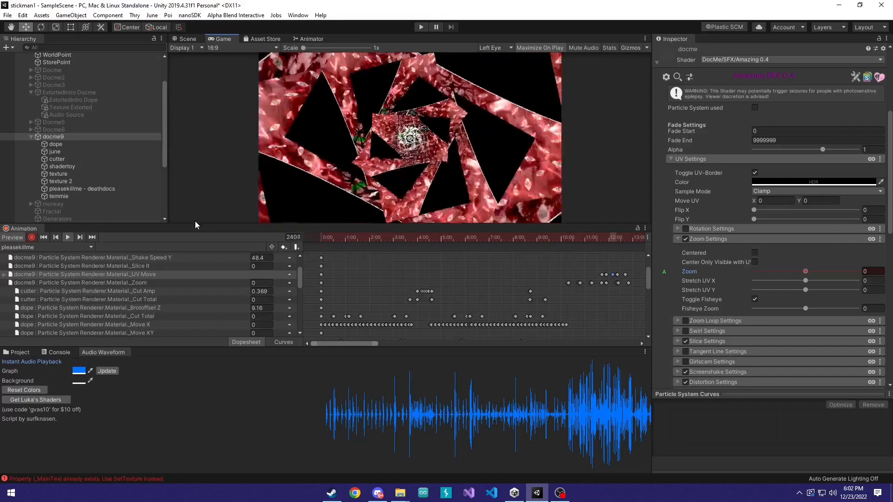
click(356, 239)
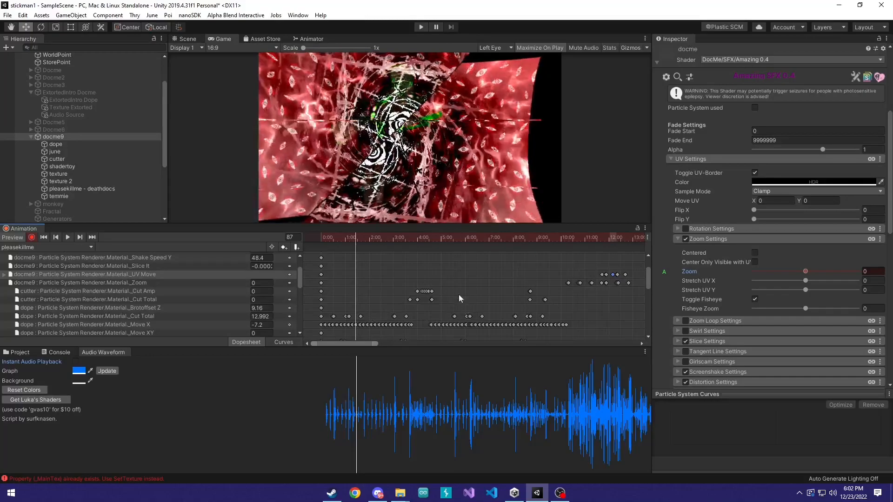
Step: Review the keyframe spacing around the music drop just after 10 seconds and place the playhead at frame 616
drag(564, 237, 575, 239)
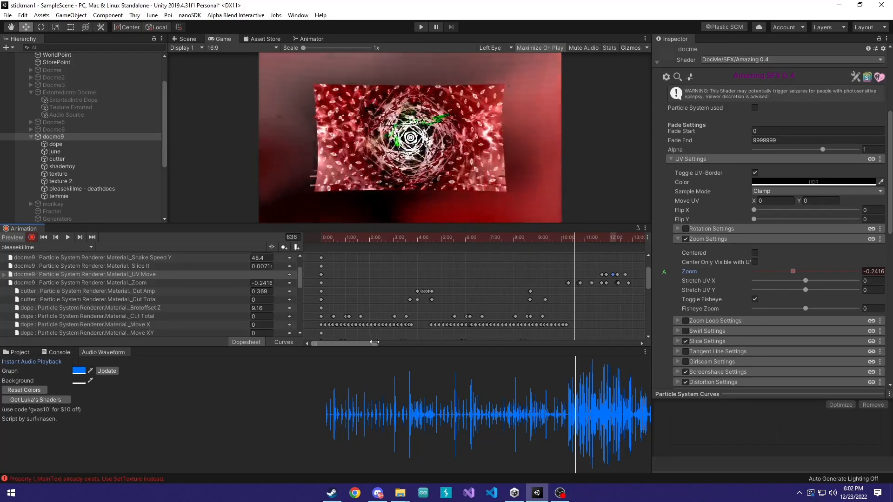
drag(374, 342, 580, 336)
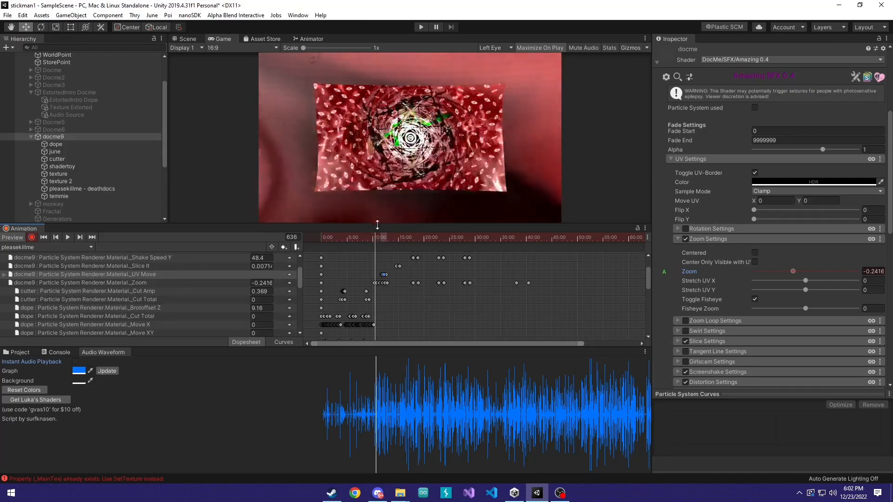
scroll(320, 277, up, 20)
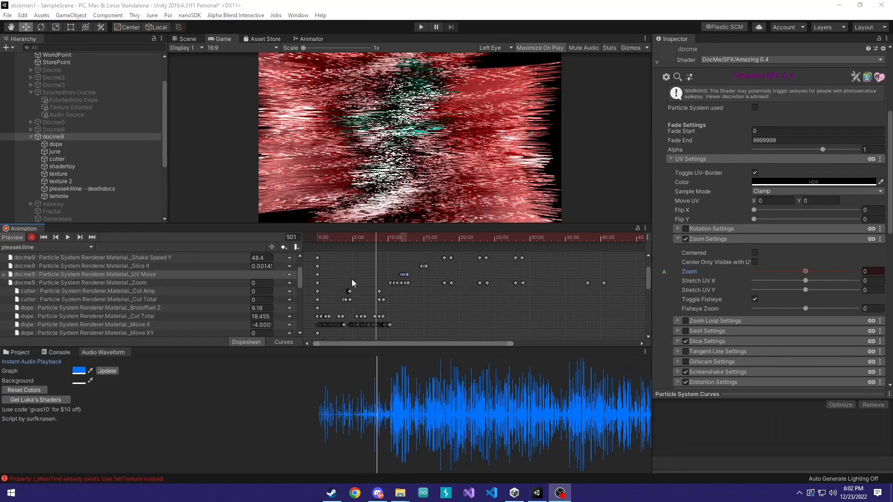
scroll(370, 279, up, 10)
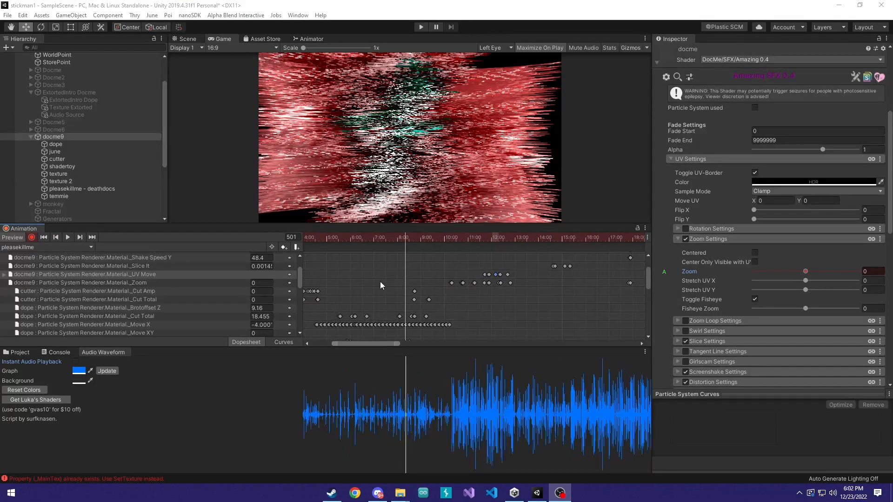
scroll(390, 288, up, 4)
drag(367, 344, 379, 340)
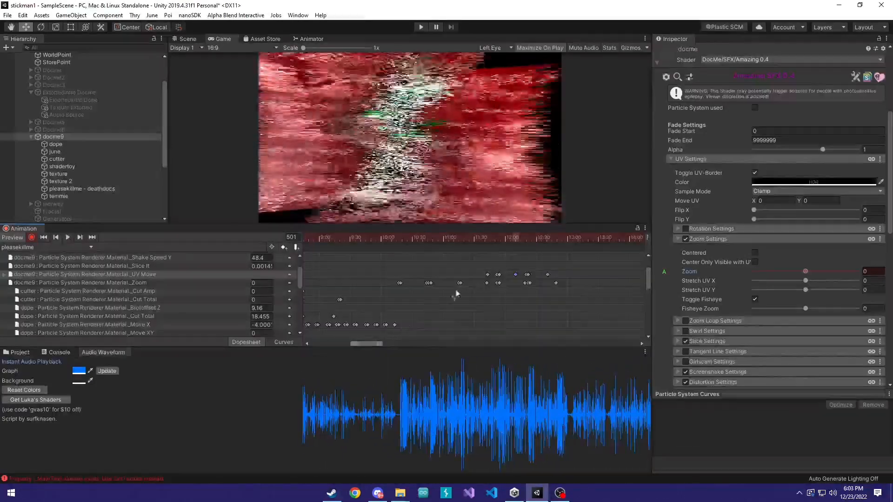
click(398, 238)
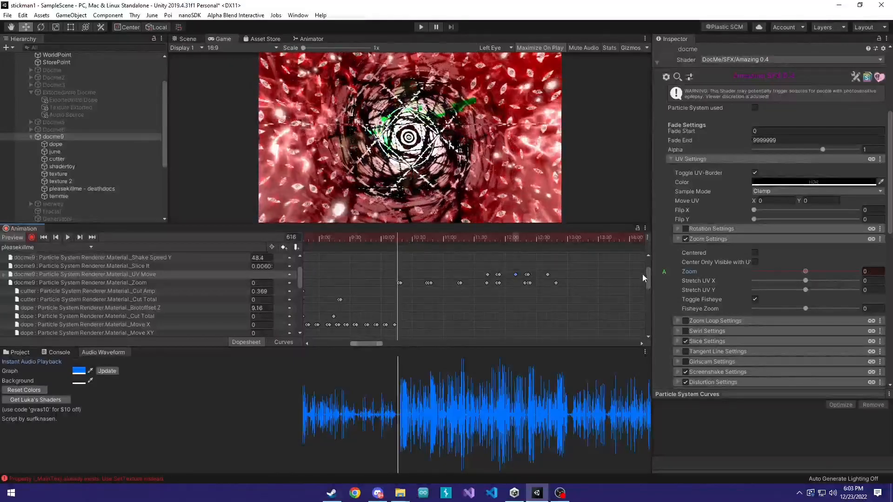
Step: Select docme9's Zoom track and scrub across its keyframes around the drop to examine the zoom effect
scroll(648, 275, up, 3)
scroll(649, 272, down, 1)
mouse_move(648, 277)
mouse_down()
mouse_move(643, 308)
mouse_move(643, 292)
mouse_up()
drag(646, 285, 649, 280)
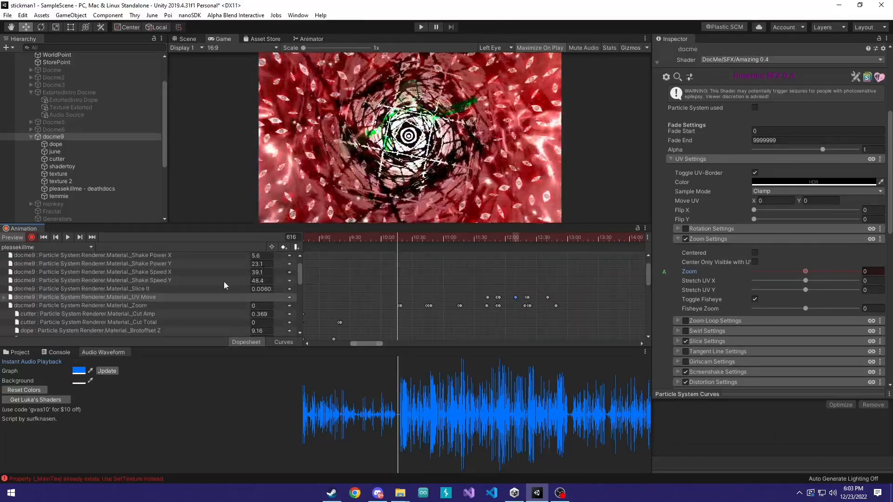
drag(648, 278, 647, 278)
click(197, 305)
scroll(411, 309, up, 3)
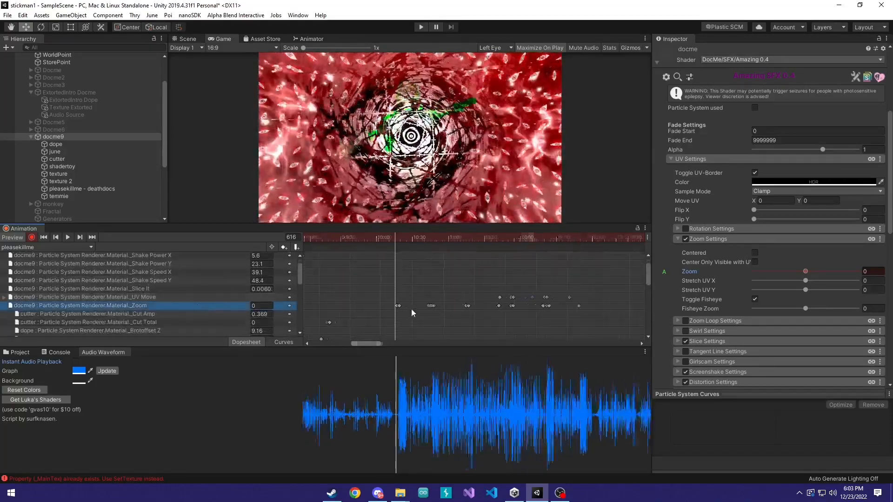
scroll(411, 307, up, 2)
drag(382, 240, 389, 239)
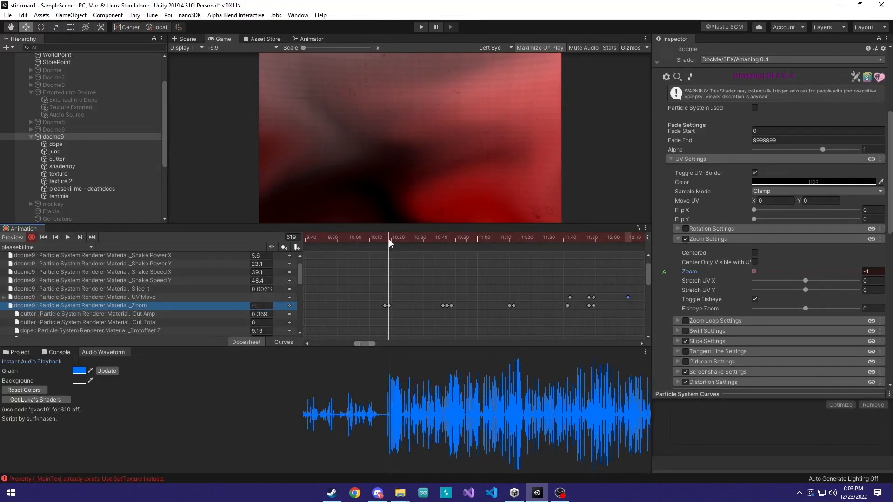
drag(389, 239, 601, 244)
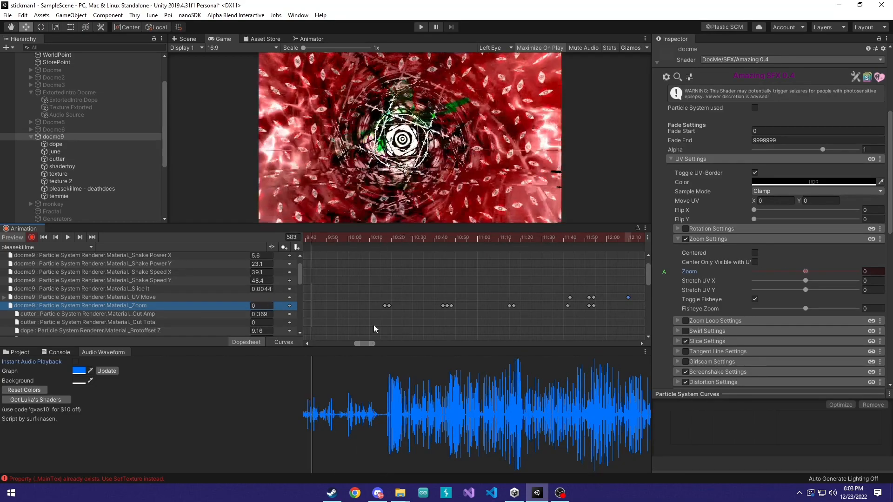
Step: Select dope's Move XY track and scrub through the dope keyframes near the clip's beginning, stopping at frame 73
drag(355, 343, 335, 342)
drag(358, 237, 333, 237)
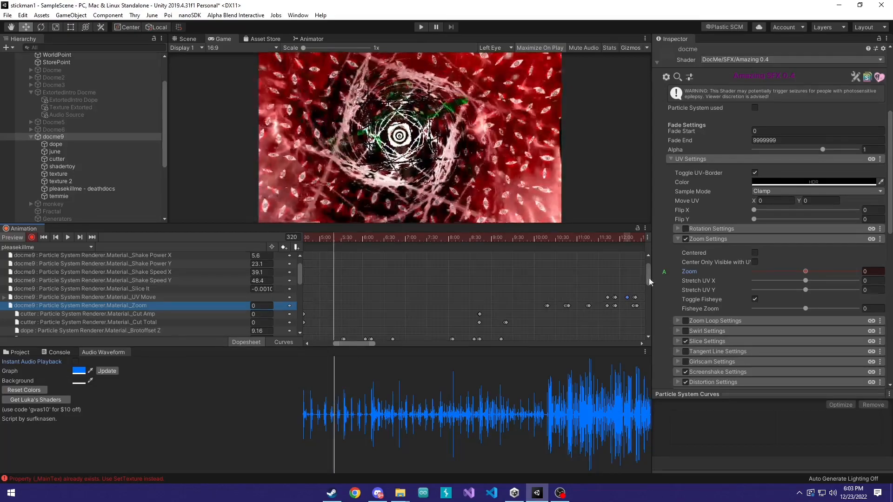
drag(647, 269, 646, 284)
scroll(340, 313, up, 4)
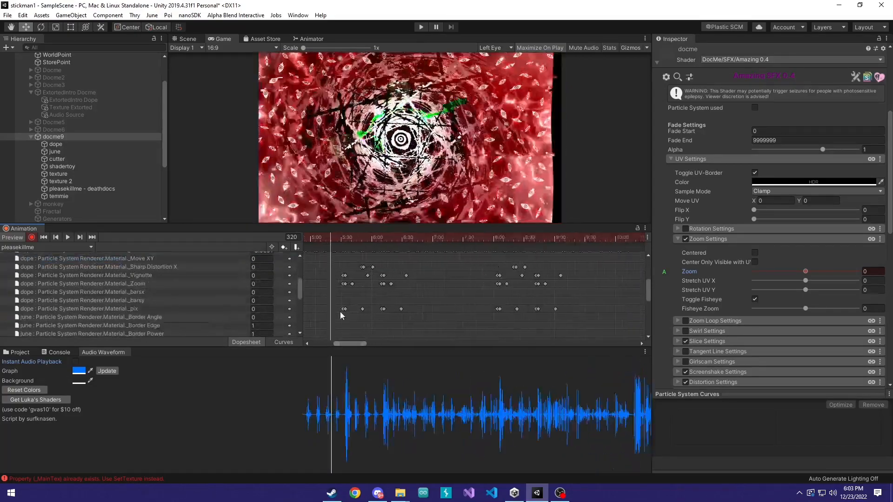
drag(359, 343, 337, 344)
click(166, 258)
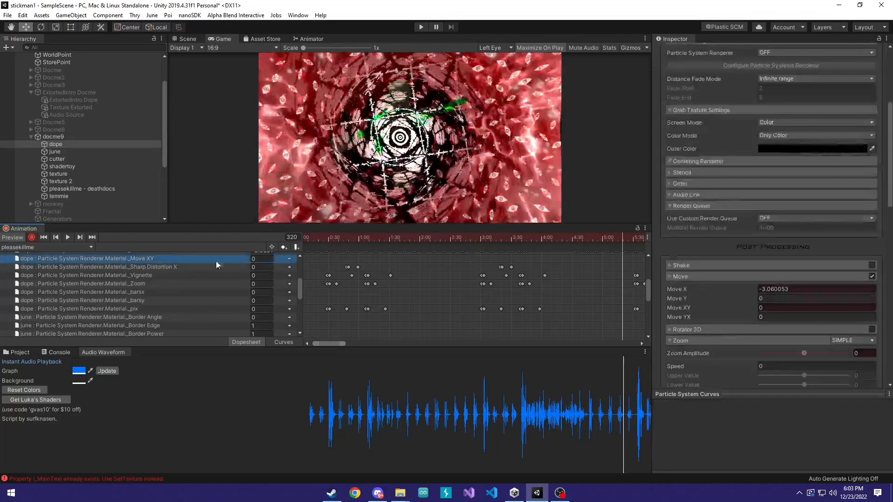
drag(648, 300, 647, 291)
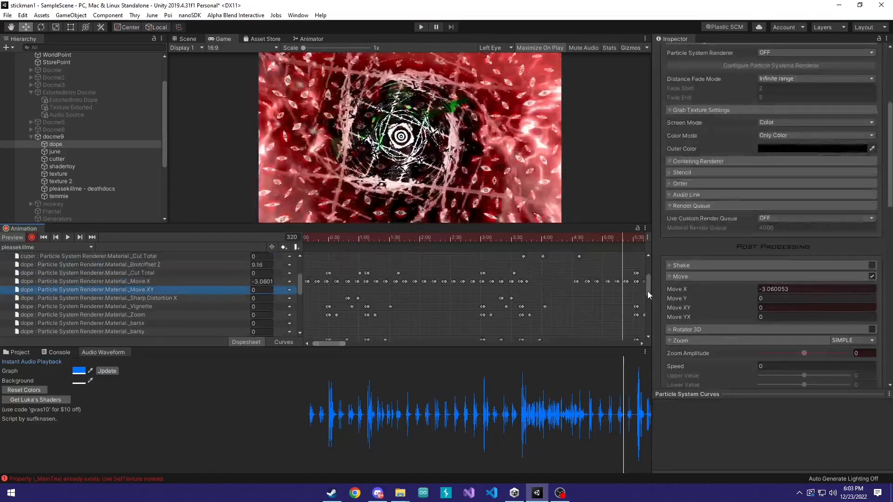
scroll(358, 279, up, 3)
drag(344, 239, 388, 239)
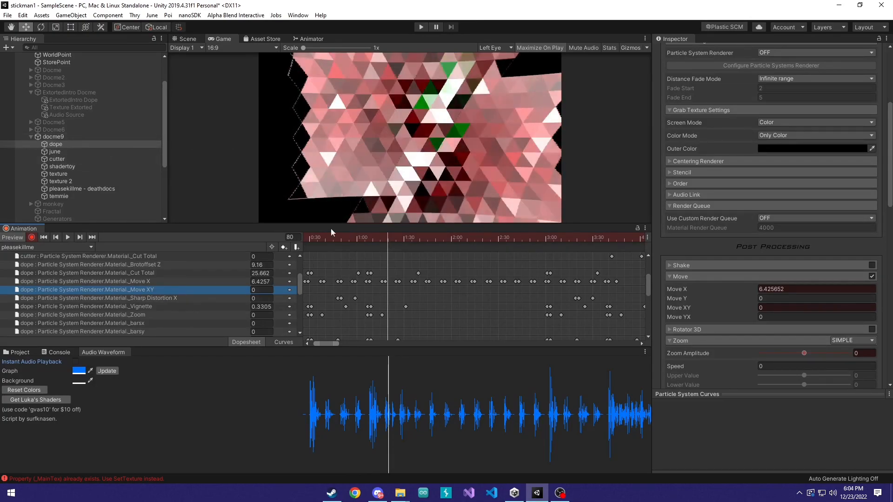
drag(386, 238, 377, 239)
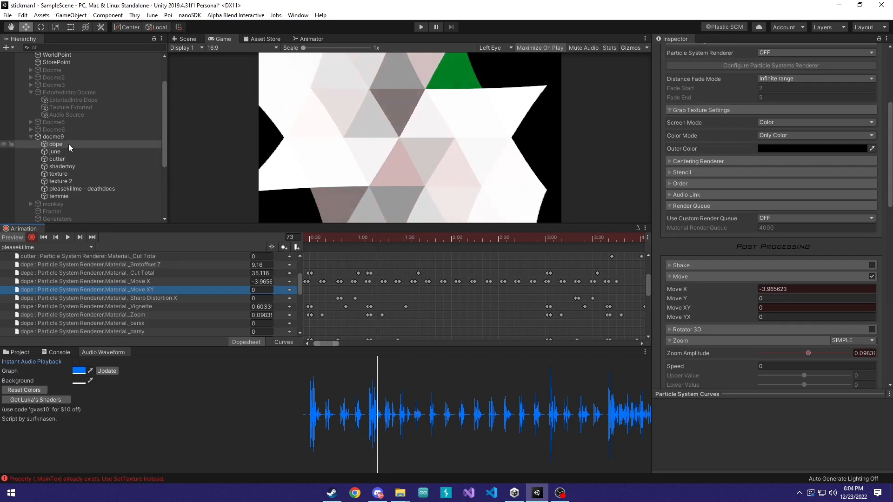
Step: Expand dope's Vignette settings and scrub through the vignette fade between frames 69 and 90, stopping at frame 88
scroll(746, 269, down, 15)
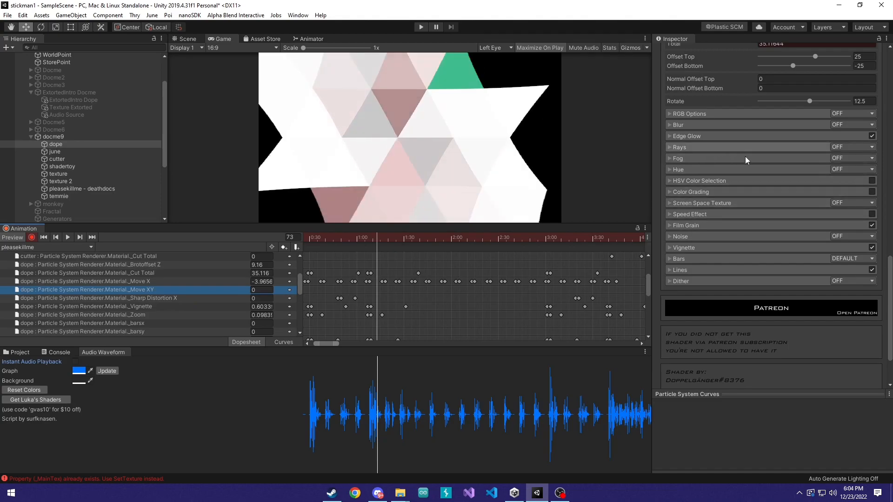
click(676, 247)
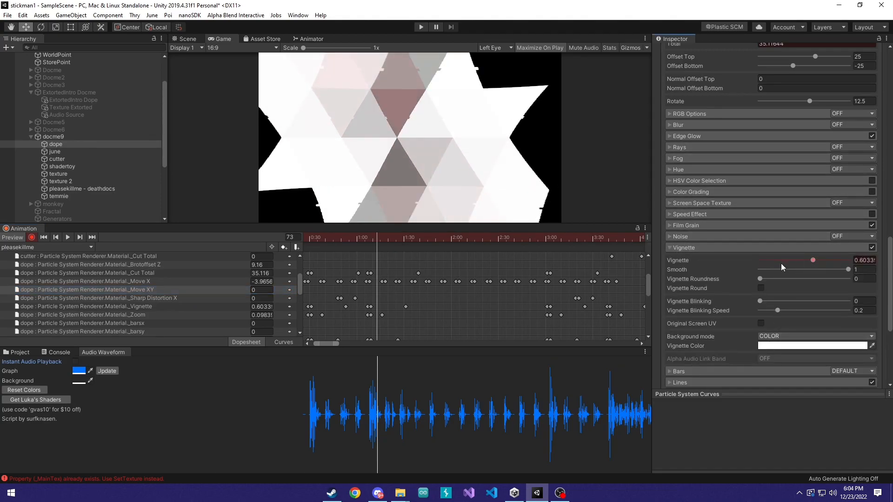
mouse_move(377, 239)
mouse_down()
mouse_move(362, 238)
mouse_move(371, 240)
mouse_up()
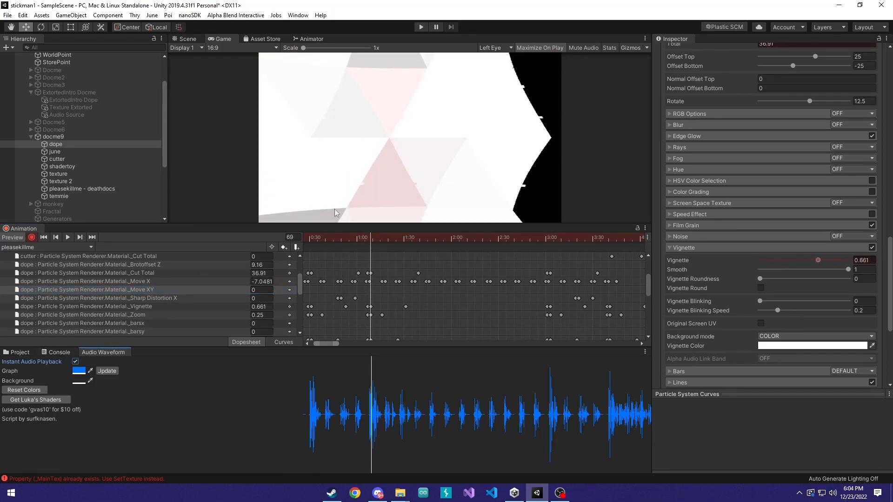
drag(371, 240, 402, 239)
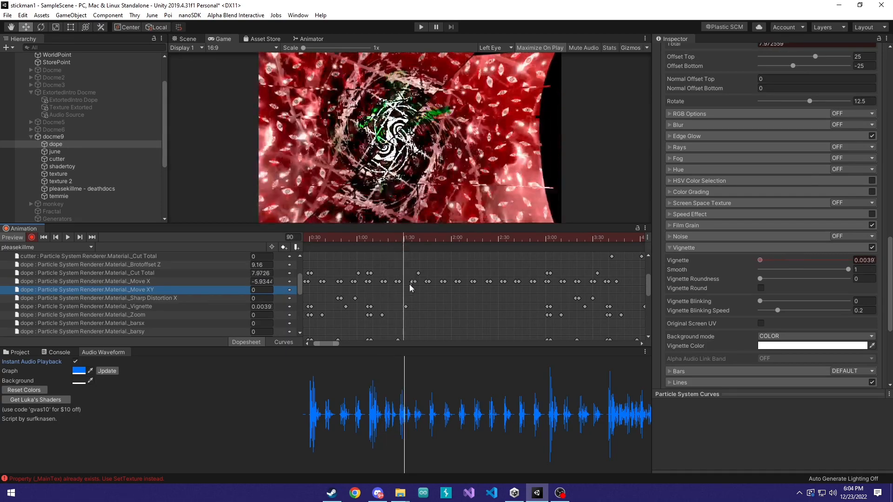
scroll(404, 302, up, 3)
scroll(409, 305, up, 2)
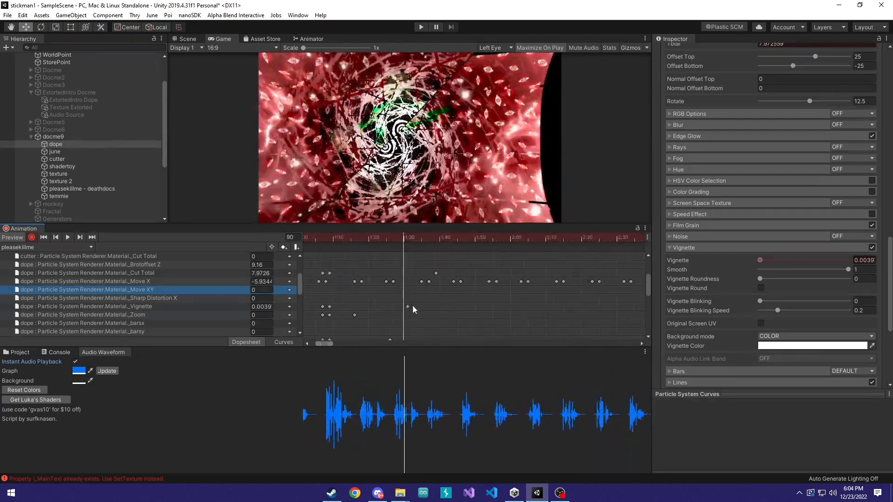
click(396, 245)
mouse_move(395, 246)
mouse_down()
mouse_move(418, 247)
mouse_move(393, 249)
mouse_move(417, 247)
mouse_move(427, 285)
mouse_move(431, 246)
mouse_move(373, 241)
mouse_move(325, 252)
mouse_move(397, 253)
mouse_up()
Step: Try moving dope's Cut Total end keyframe closer to the preceding pair, scrub back to frame 67, and undo the move
drag(436, 274, 350, 277)
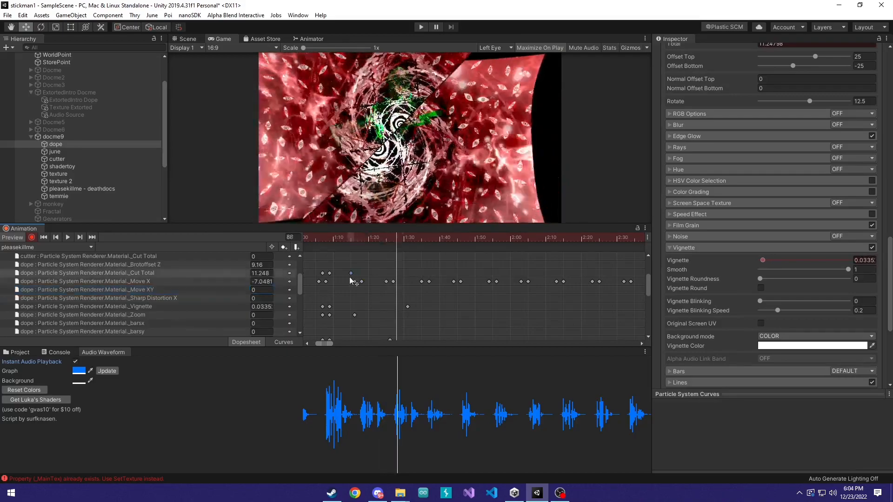
mouse_move(336, 240)
mouse_down()
mouse_move(314, 239)
mouse_move(394, 240)
mouse_move(323, 241)
mouse_up()
key(ctrl+z)
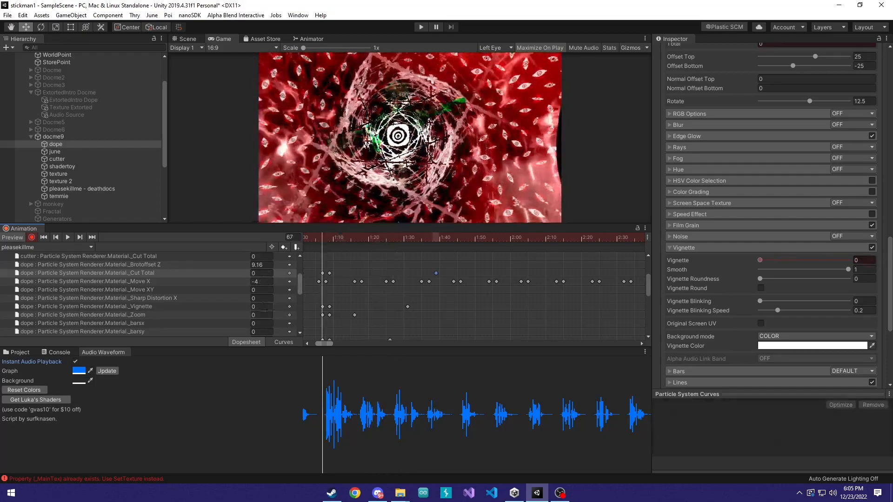
Step: Try a shorter vignette fade by moving dope's last Vignette keyframe earlier, and play the section to compare
drag(408, 307, 345, 310)
key(space)
key(space)
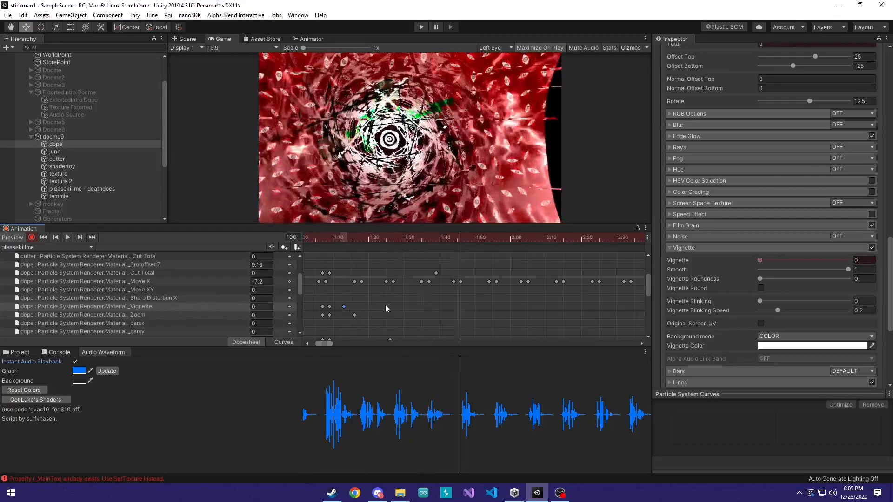
click(311, 238)
key(space)
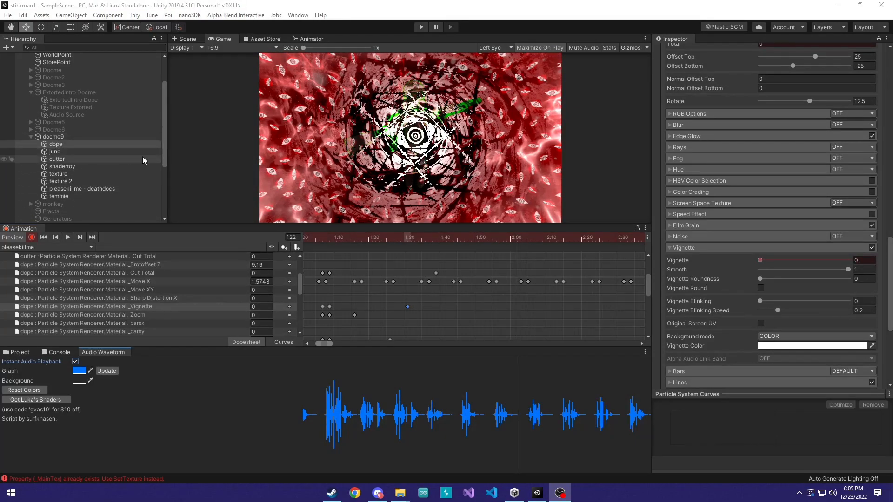
Step: Turn off animation recording and set the Render Queue of docme9's material to Geometry
click(53, 136)
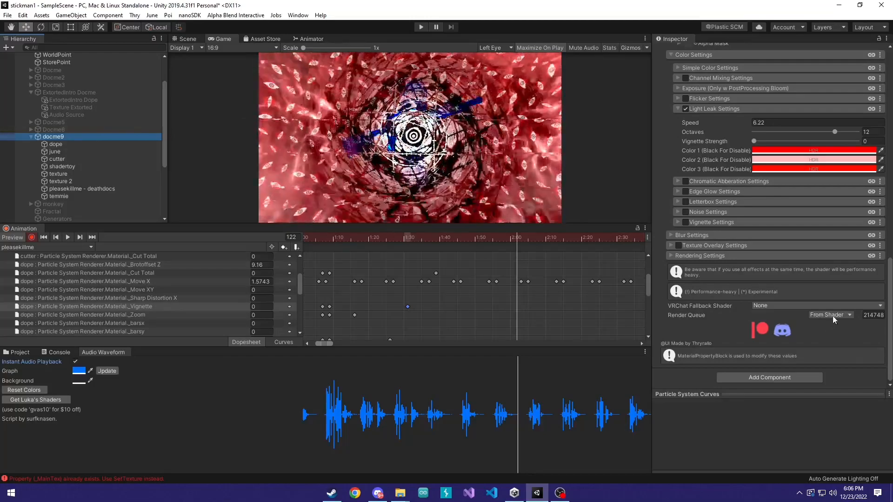
click(832, 316)
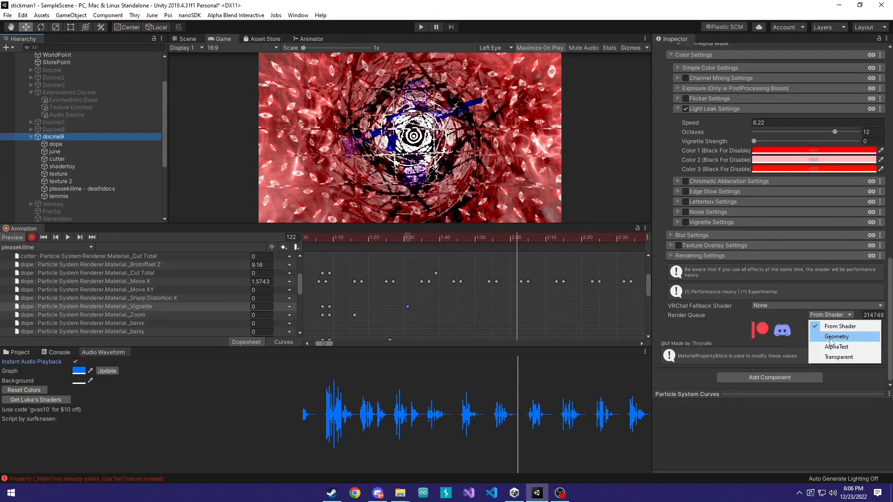
click(827, 312)
click(827, 313)
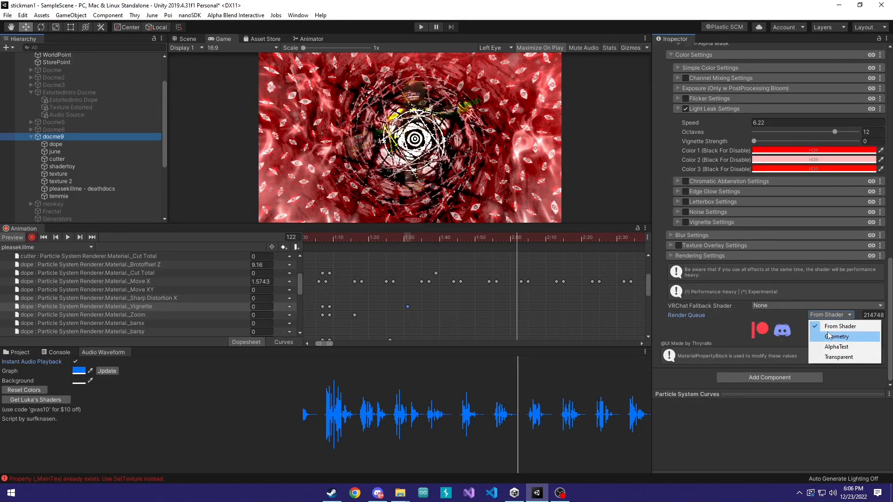
click(23, 238)
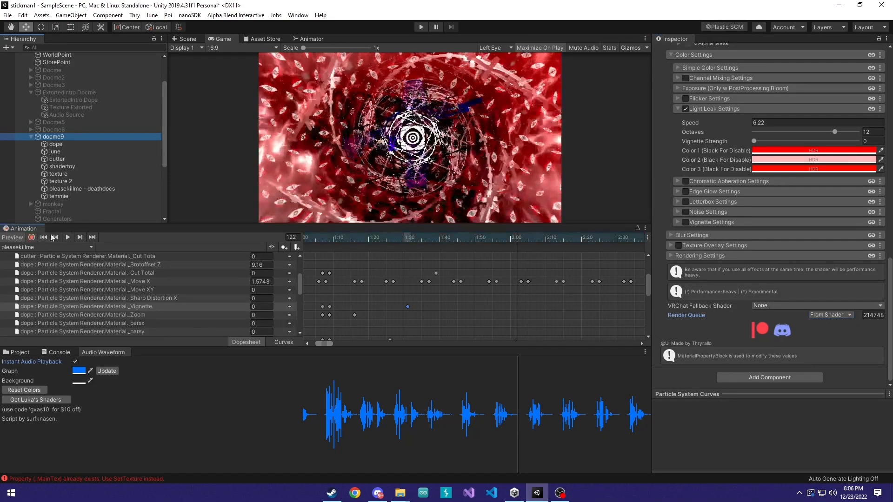
click(826, 316)
click(836, 336)
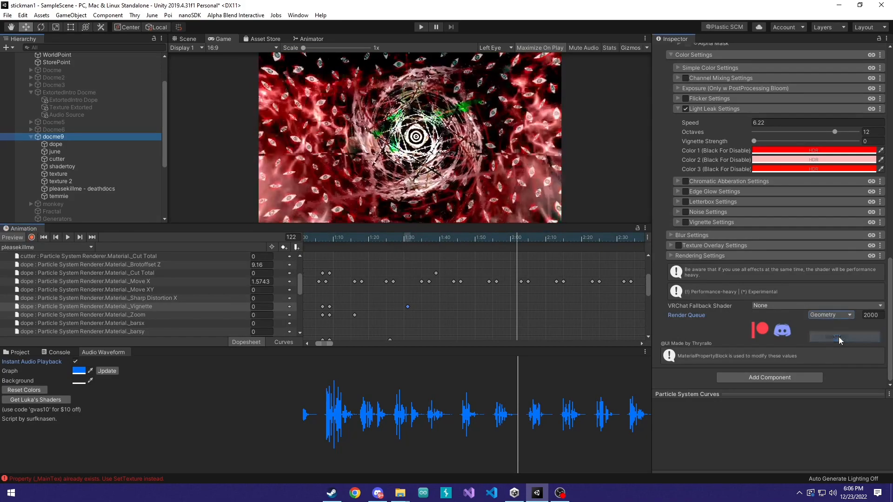
Step: Scrub to frame 79, look through dope's material settings, and return to docme9's rendering settings
drag(516, 238, 365, 239)
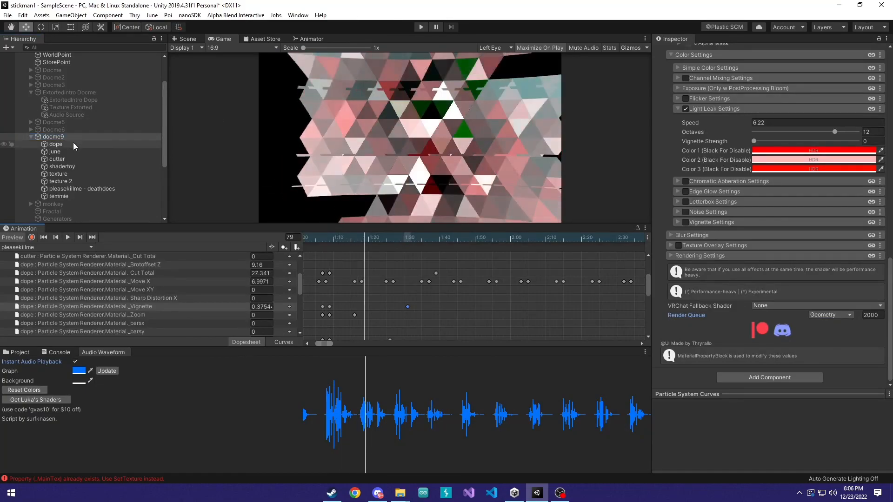
click(73, 146)
scroll(791, 284, down, 10)
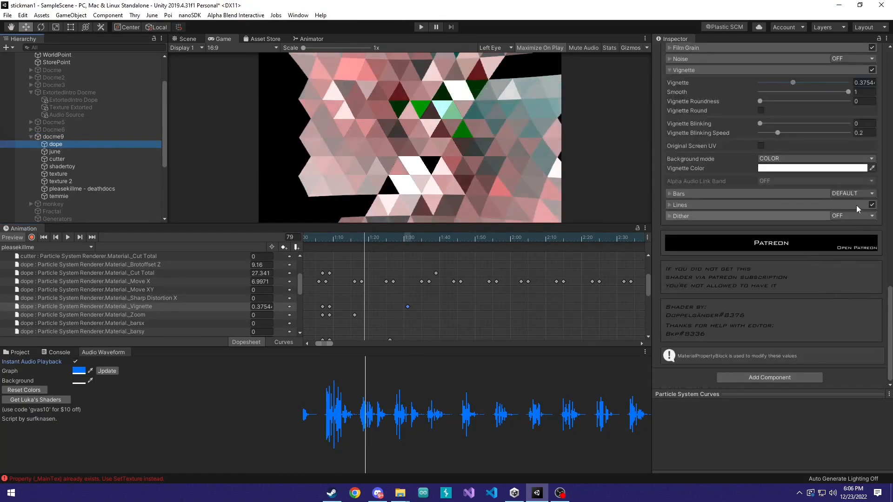
scroll(809, 281, up, 15)
scroll(744, 202, up, 15)
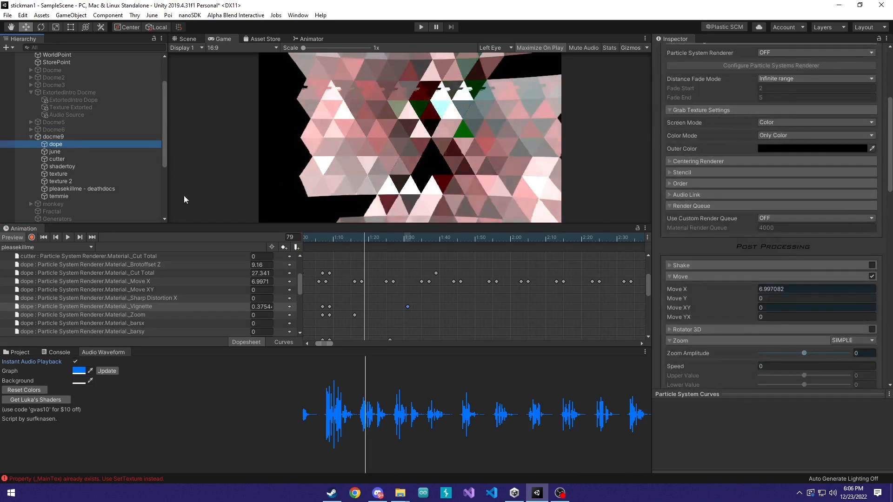
click(53, 137)
scroll(827, 318, down, 10)
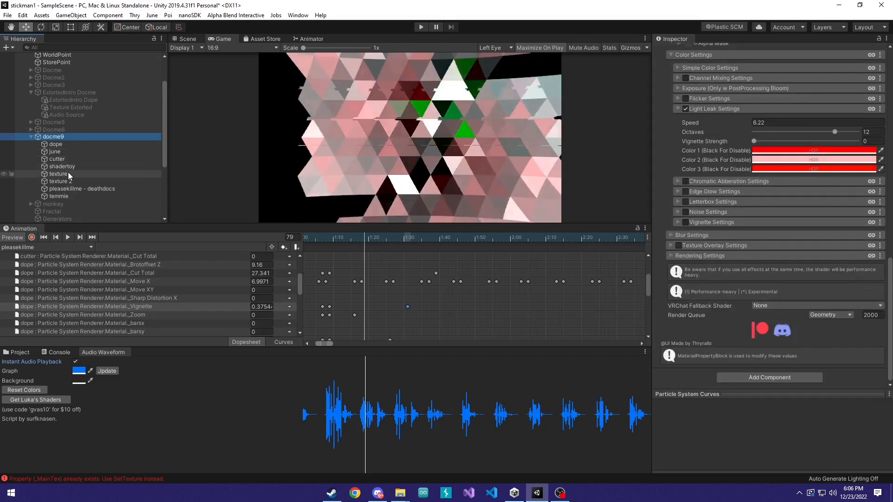
Step: Set temmie's Render Queue to 100 and go back to docme9's Render Queue setting
click(68, 196)
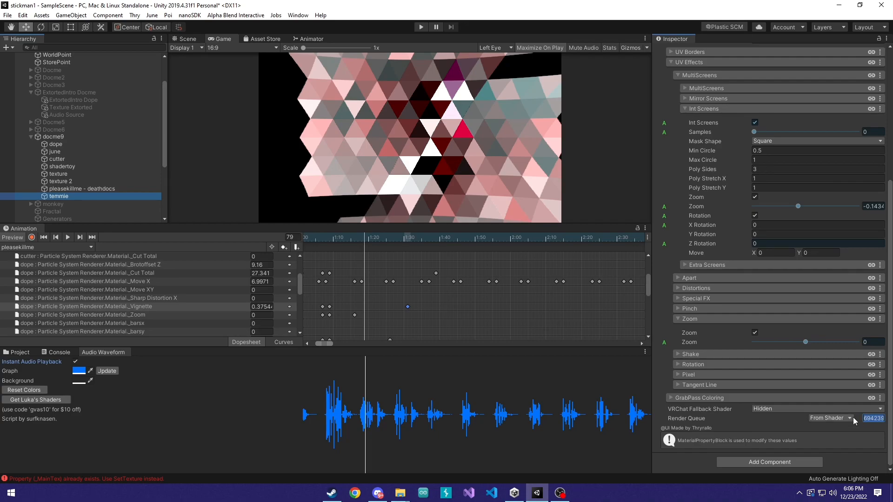
text(100)
click(54, 137)
scroll(774, 248, down, 10)
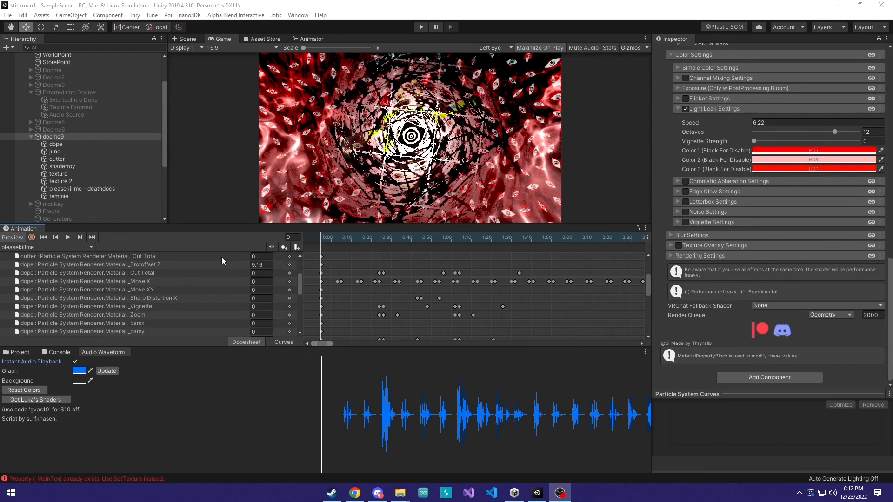
Step: Select dope's Brotoffset Z track at frame 0 and look over the neighbouring animated properties
click(258, 265)
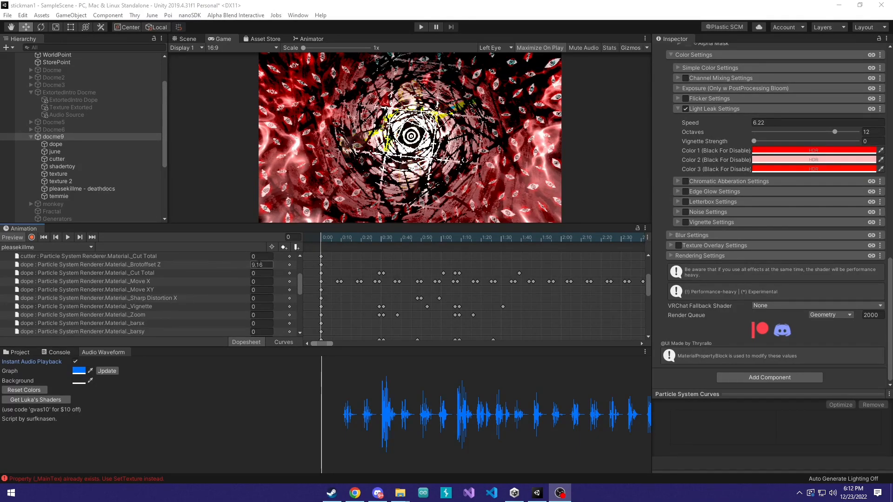
click(231, 265)
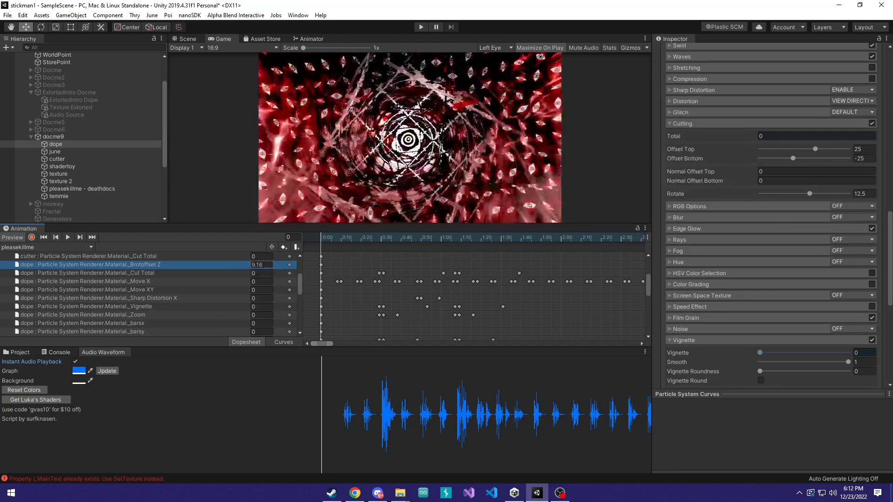
drag(298, 283, 299, 278)
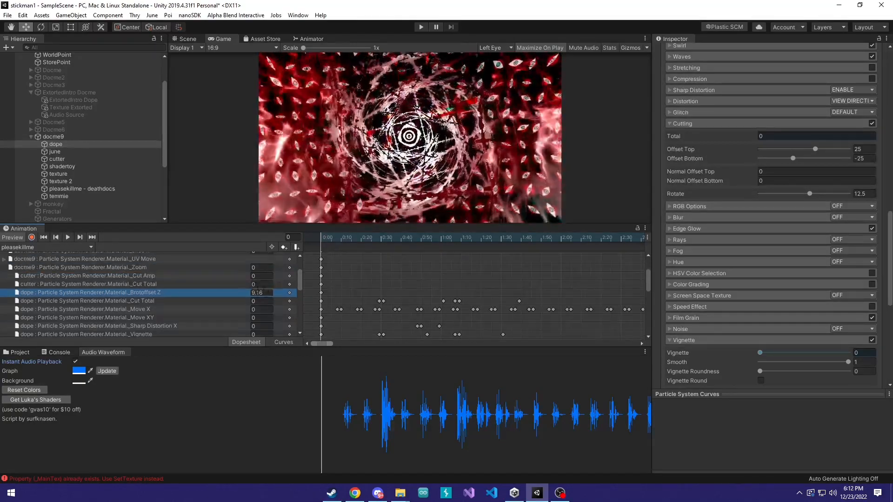